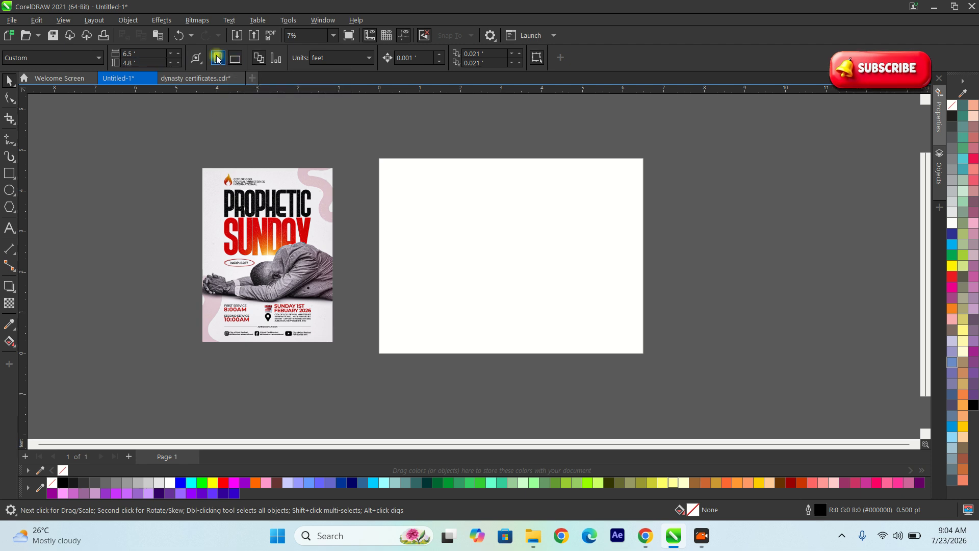
# Step: Switch the page to portrait and enlarge the reference flyer image beside it to about 4.7 by 6.3 ft
pyautogui.click(218, 58)
pyautogui.moveTo(313, 214); pyautogui.dragTo(326, 219)
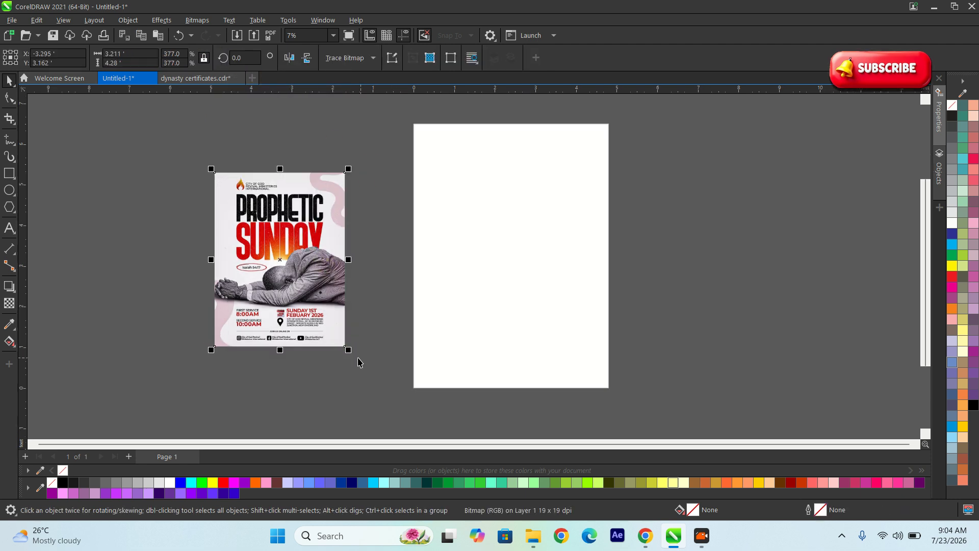
pyautogui.moveTo(350, 350); pyautogui.dragTo(377, 369)
pyautogui.moveTo(342, 316); pyautogui.dragTo(370, 313)
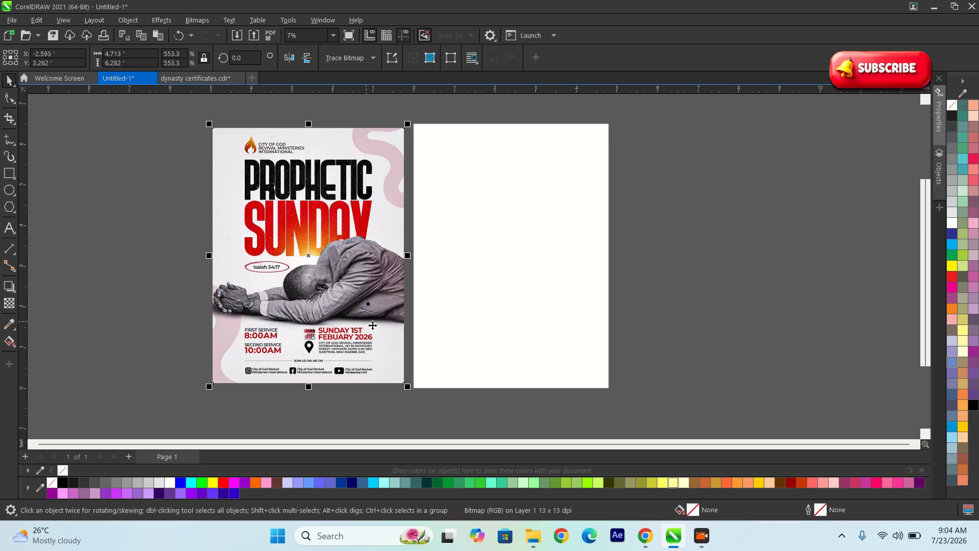
pyautogui.scroll(1, 393, 351)
pyautogui.click(102, 197)
pyautogui.scroll(-1, 31, 189)
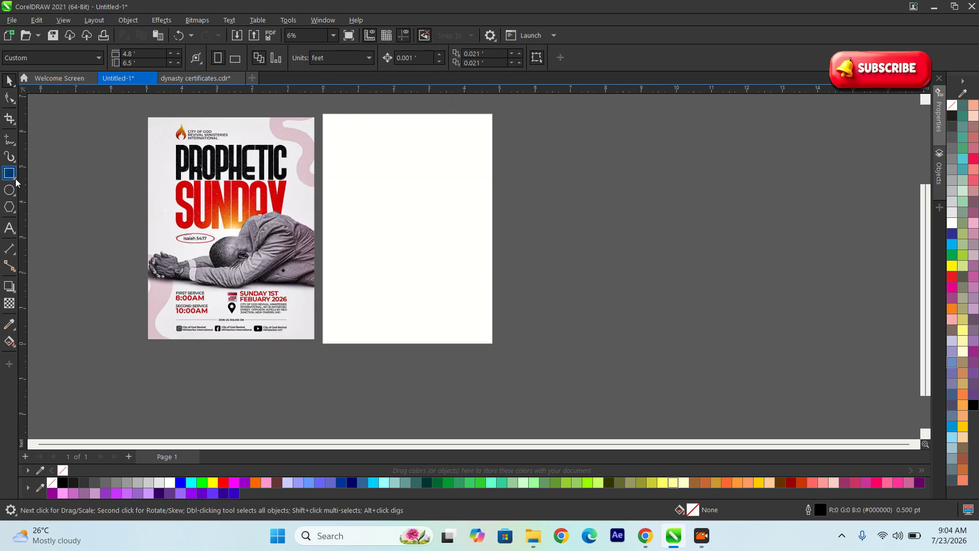
# Step: Set the page size to A5
pyautogui.click(10, 173)
pyautogui.press('space')
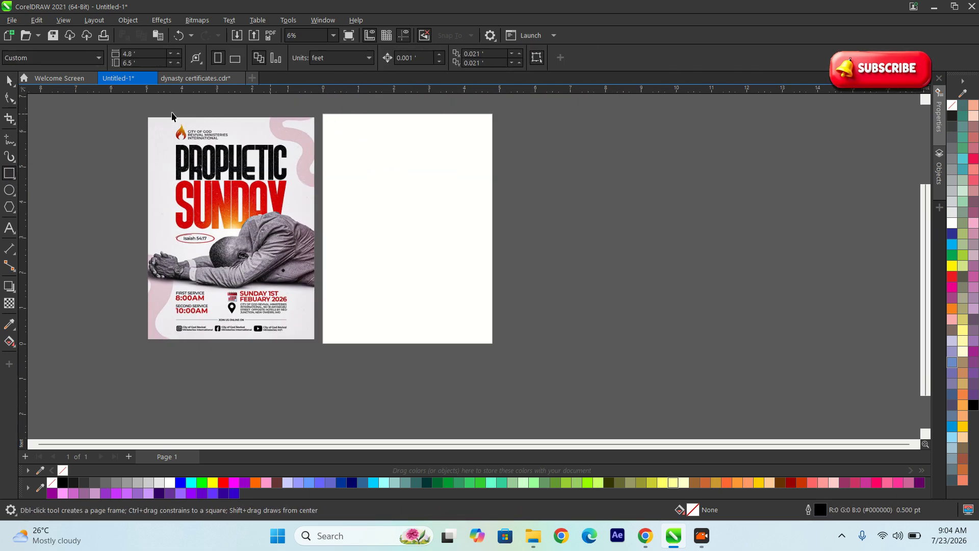
pyautogui.click(65, 60)
pyautogui.click(26, 97)
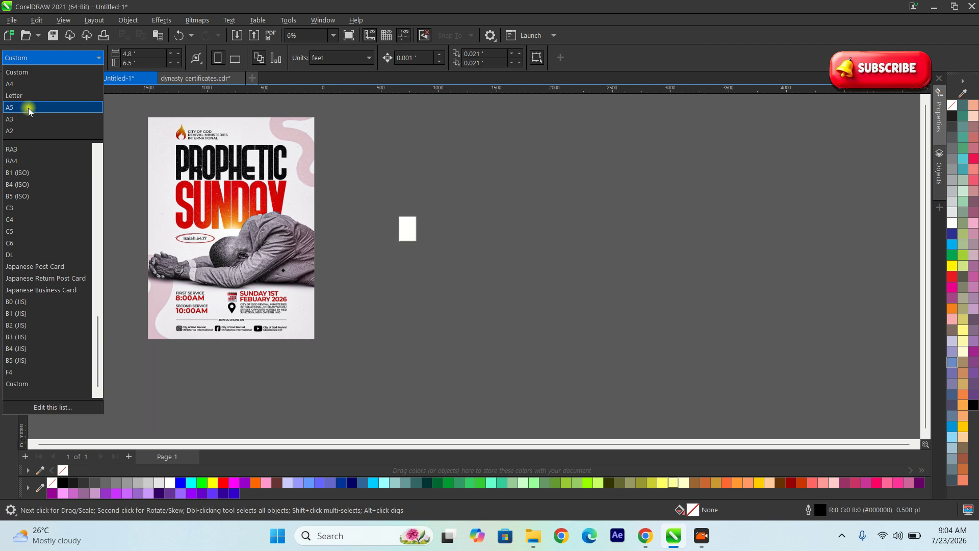
# Step: Scale the reference flyer down to about 152 by 202 mm and place it just outside the page's left edge
pyautogui.click(313, 310)
pyautogui.moveTo(318, 343); pyautogui.dragTo(254, 257)
pyautogui.moveTo(235, 238); pyautogui.dragTo(397, 233)
pyautogui.scroll(3, 397, 233)
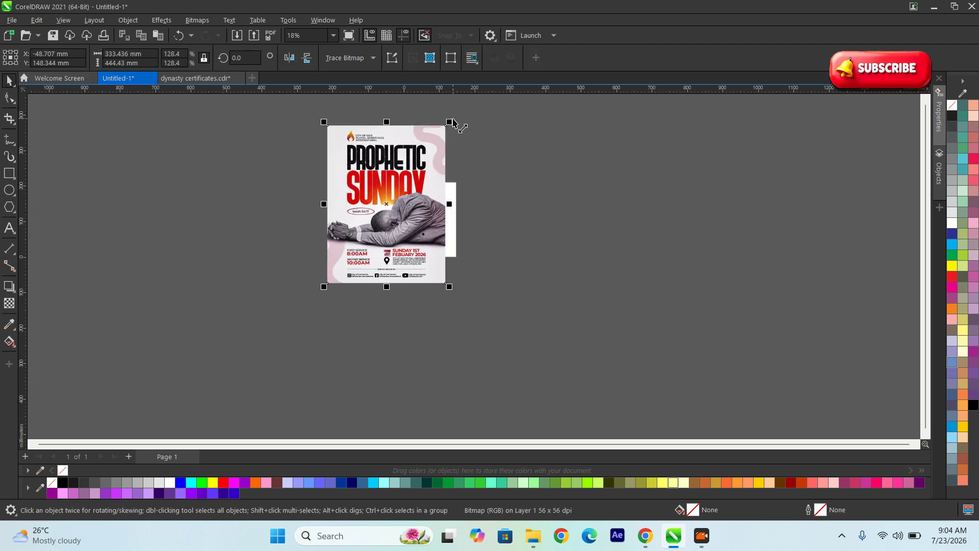
pyautogui.moveTo(451, 123); pyautogui.dragTo(412, 169)
pyautogui.scroll(1, 384, 223)
pyautogui.scroll(4, 383, 223)
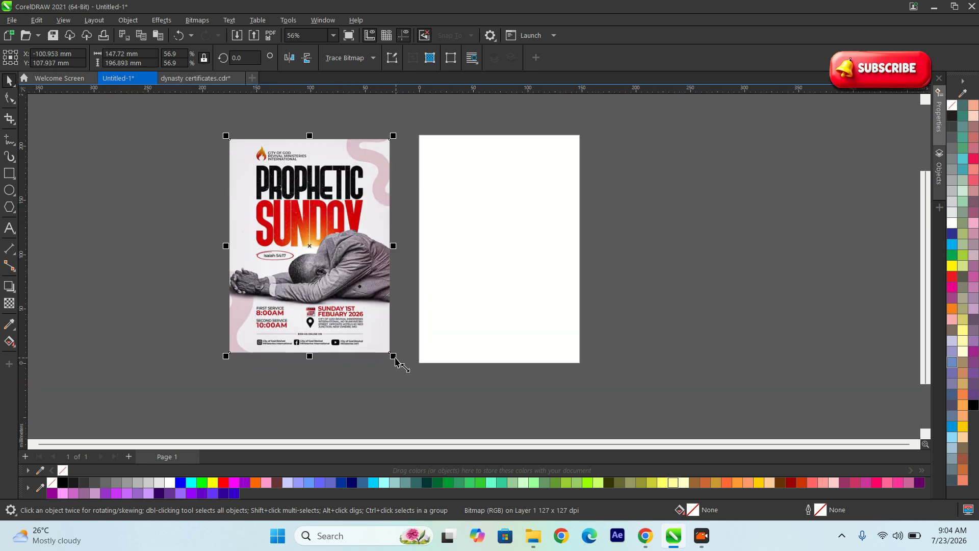
pyautogui.moveTo(393, 355); pyautogui.dragTo(402, 367)
pyautogui.click(449, 234)
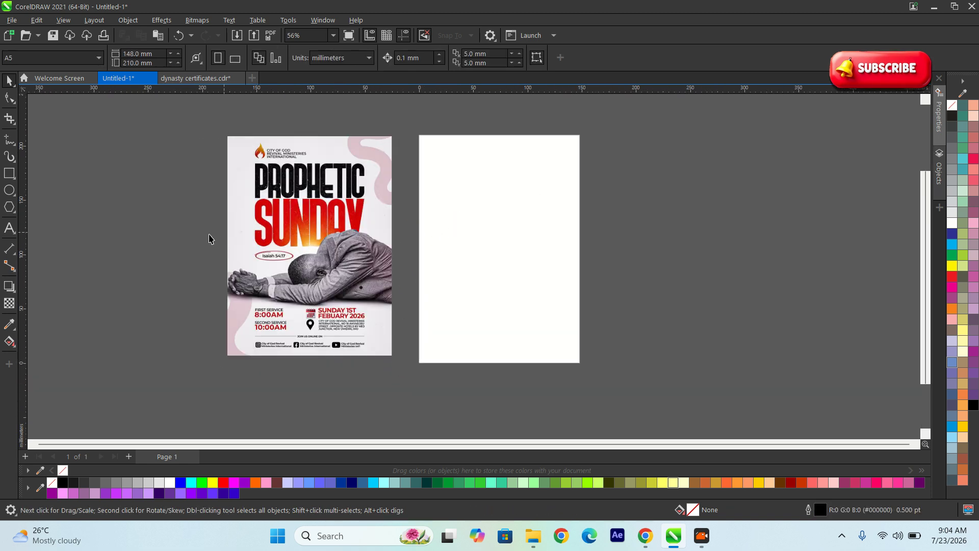
# Step: Draw a rectangle of about 148 by 211 mm covering the page and center it on the page
pyautogui.click(9, 174)
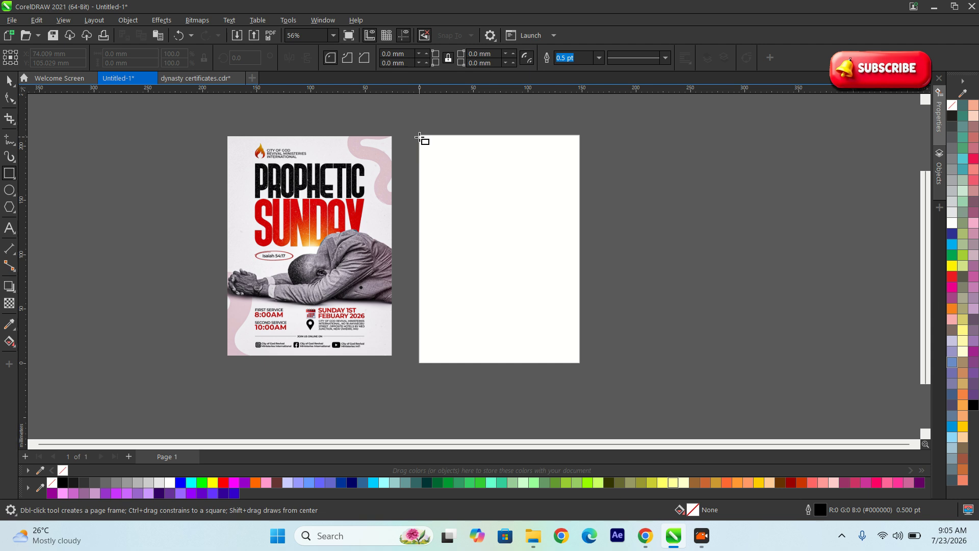
pyautogui.moveTo(418, 135); pyautogui.dragTo(579, 363)
pyautogui.press('space')
pyautogui.click(583, 332)
pyautogui.click(545, 308)
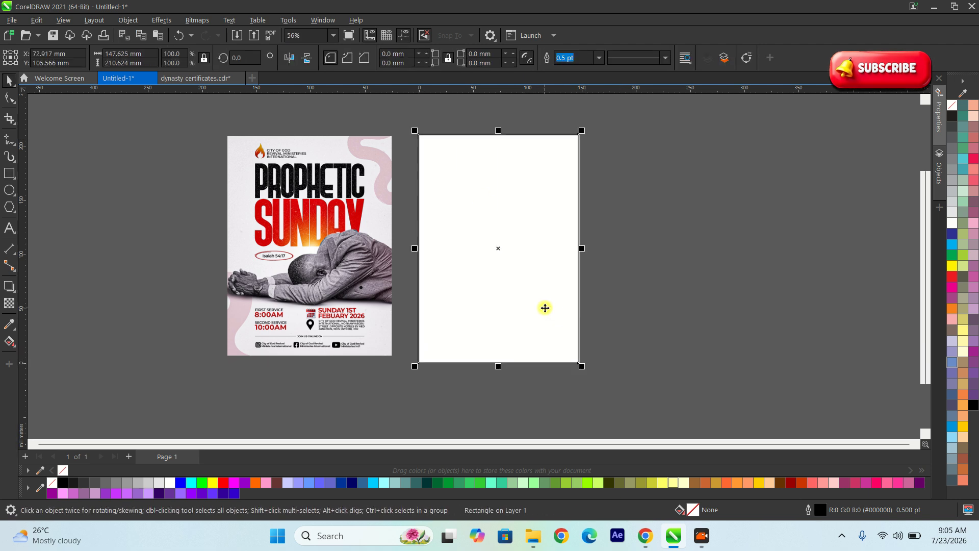
pyautogui.press('p')
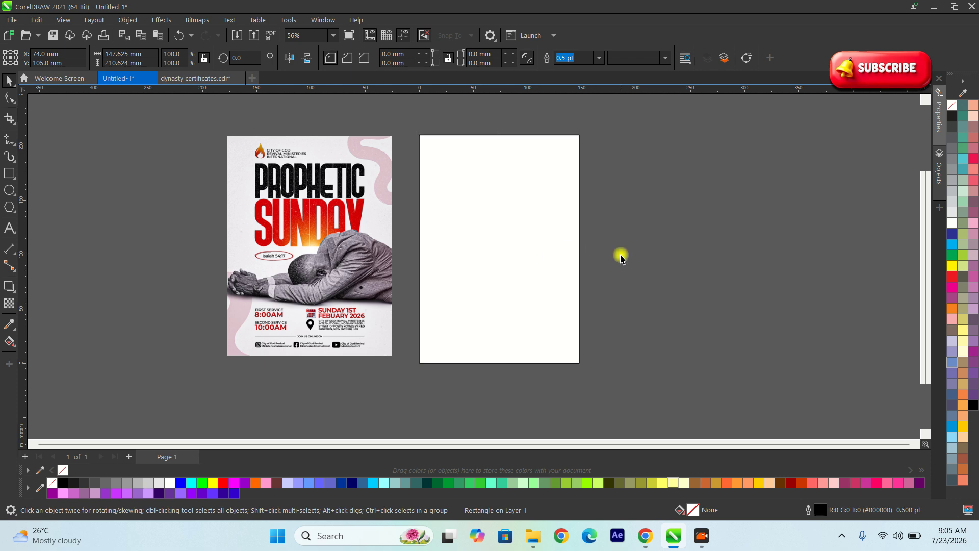
pyautogui.click(587, 256)
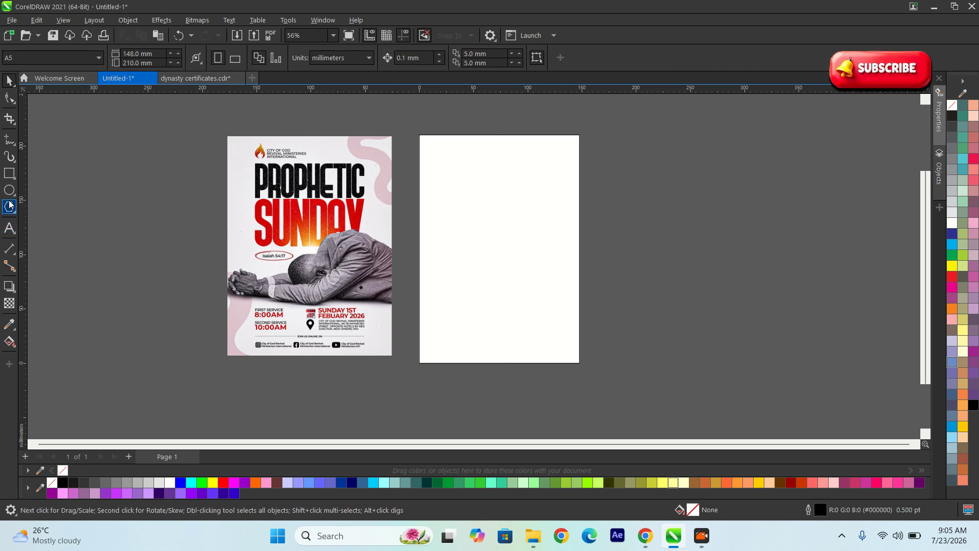
# Step: Add the artistic text "evangelic sunday" on two lines in the upper part of the page
pyautogui.scroll(2, 298, 169)
pyautogui.click(214, 198)
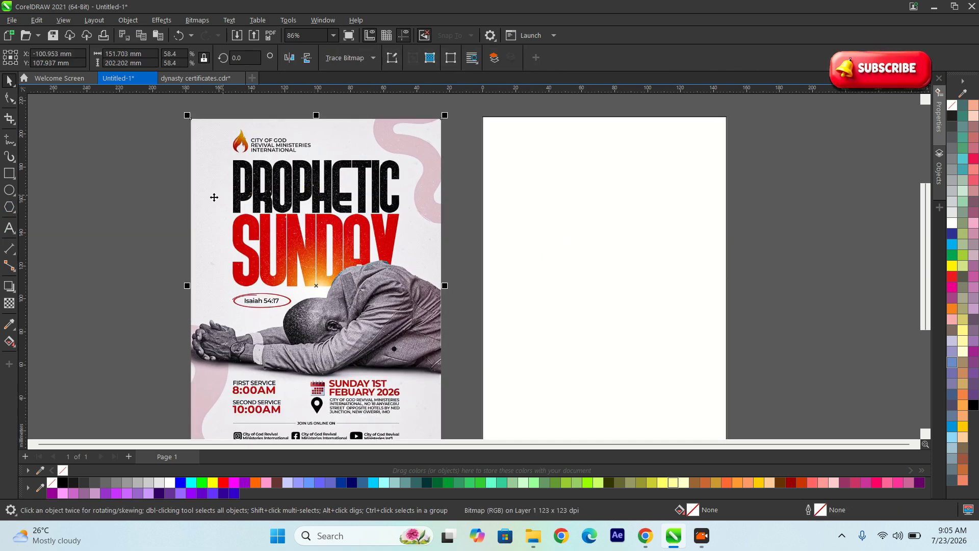
pyautogui.scroll(-1, 153, 208)
pyautogui.click(60, 224)
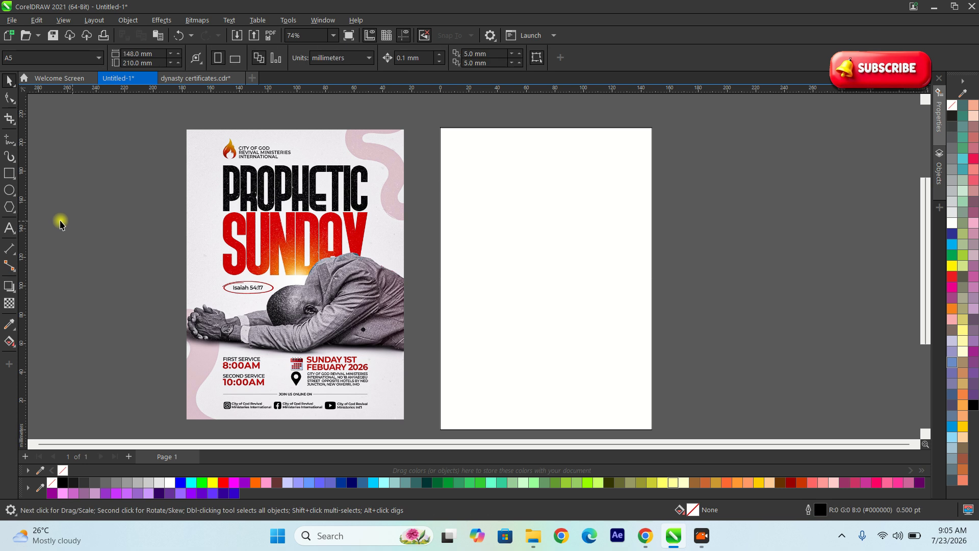
pyautogui.click(10, 230)
pyautogui.scroll(1, 238, 208)
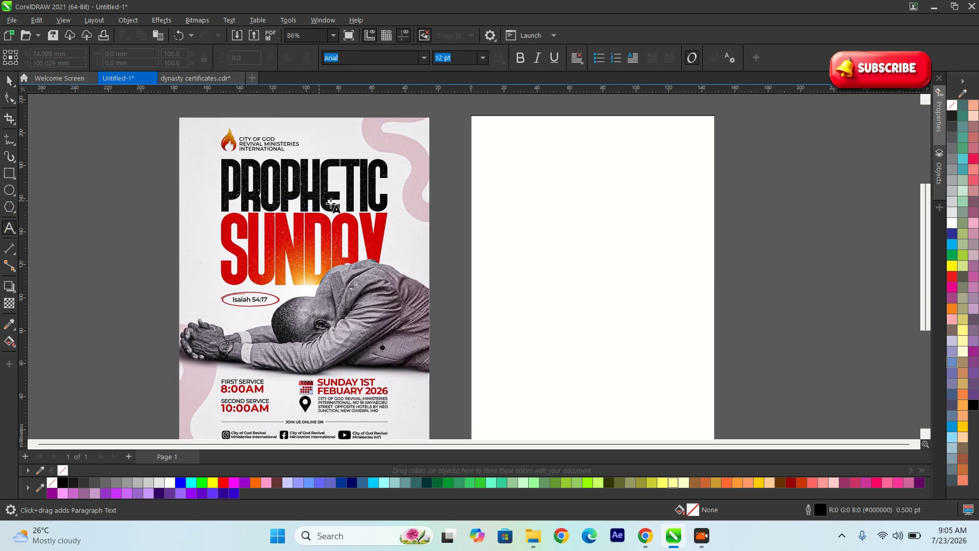
pyautogui.click(540, 174)
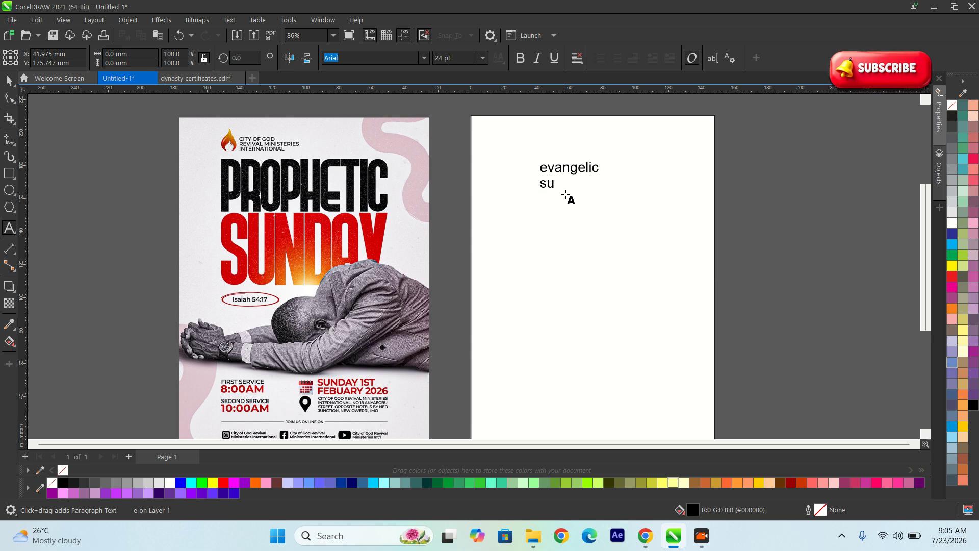
pyautogui.write('evangelic sundae')
pyautogui.press('BackSpace')
pyautogui.write('y')
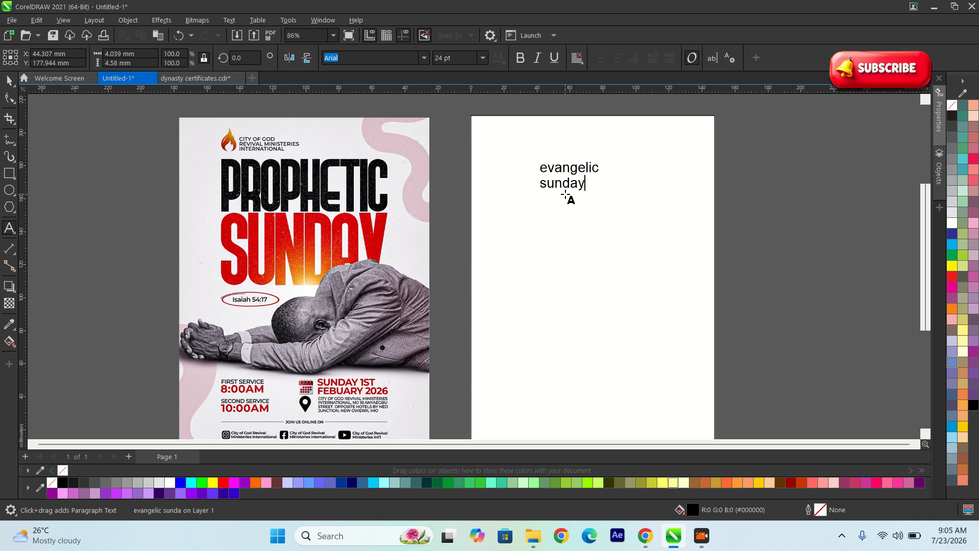
# Step: Set the headline's font to Bebas Neue and enlarge it to about 112 pt across the page's upper half
pyautogui.hotkey('ctrl', 'a')
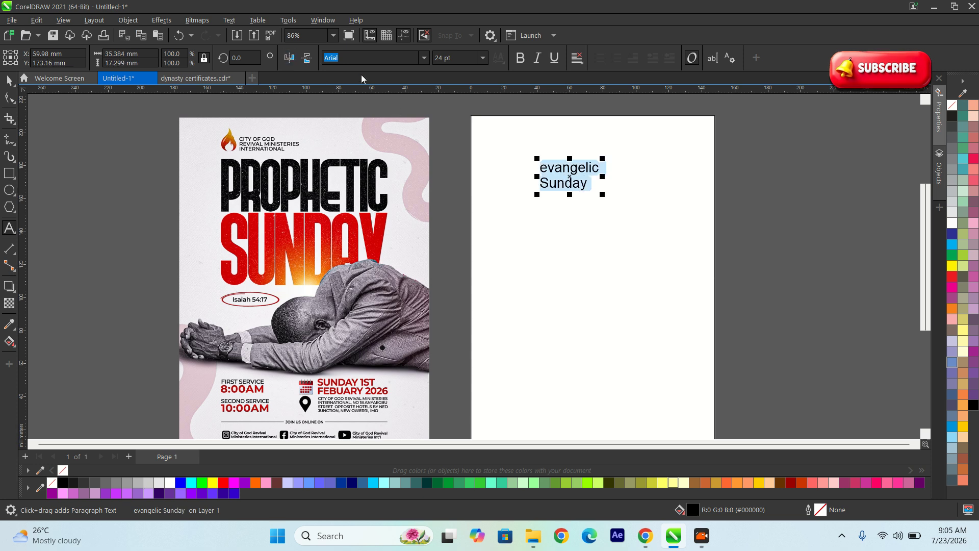
pyautogui.click(426, 59)
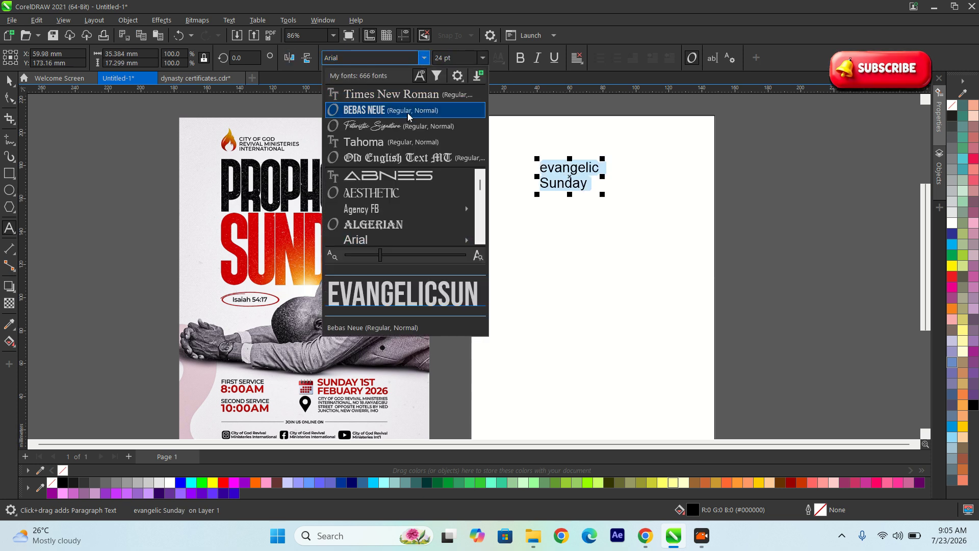
pyautogui.click(400, 107)
pyautogui.click(9, 80)
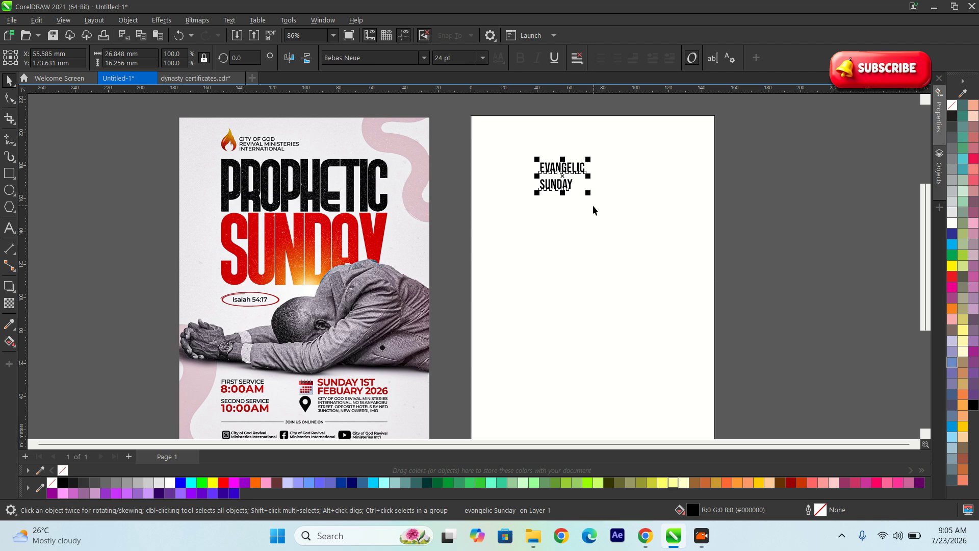
pyautogui.moveTo(650, 244); pyautogui.dragTo(750, 291)
pyautogui.moveTo(621, 281); pyautogui.dragTo(597, 296)
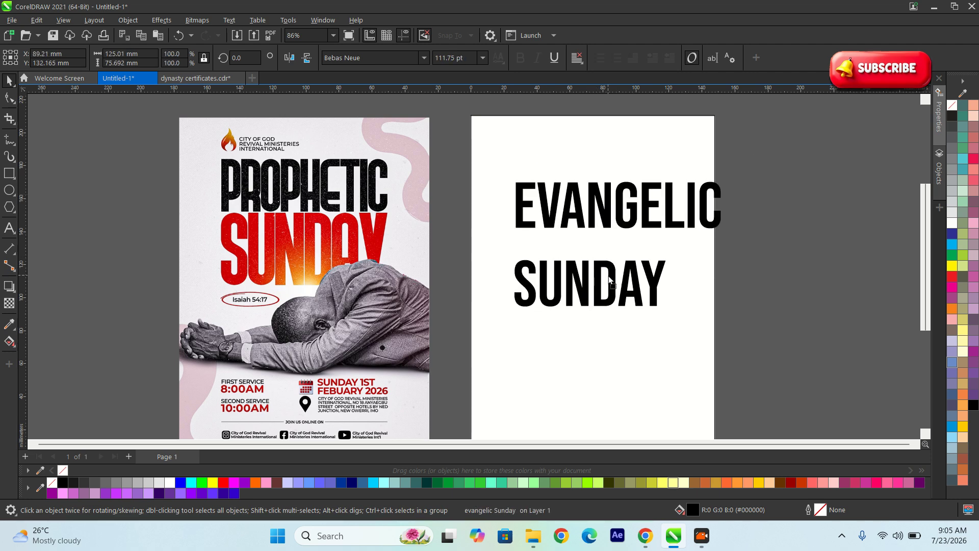
# Step: Break the headline into separate lines and scale EVANGELIC down to about 92 mm wide
pyautogui.scroll(1, 597, 297)
pyautogui.hotkey('ctrl', 'k')
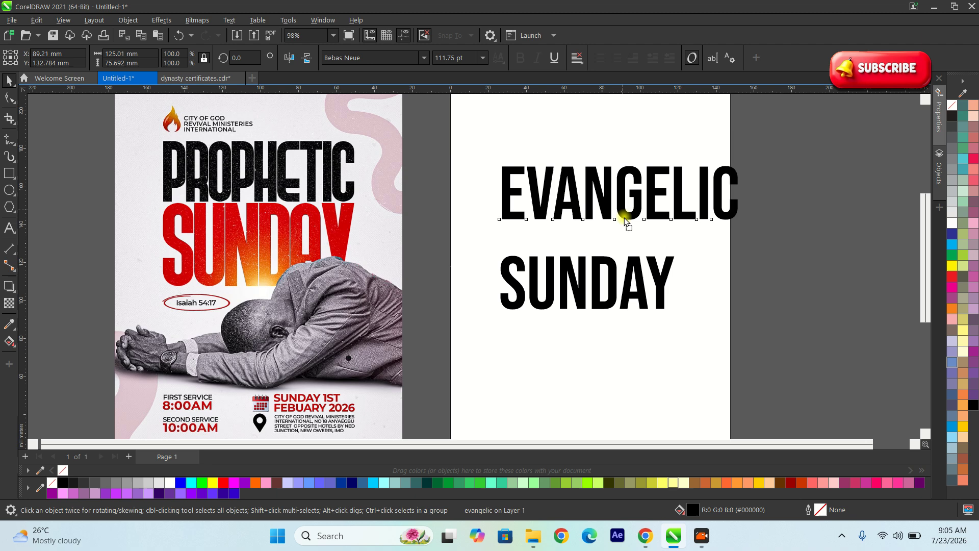
pyautogui.moveTo(628, 219); pyautogui.dragTo(629, 227)
pyautogui.moveTo(744, 172); pyautogui.dragTo(687, 172)
pyautogui.scroll(1, 654, 250)
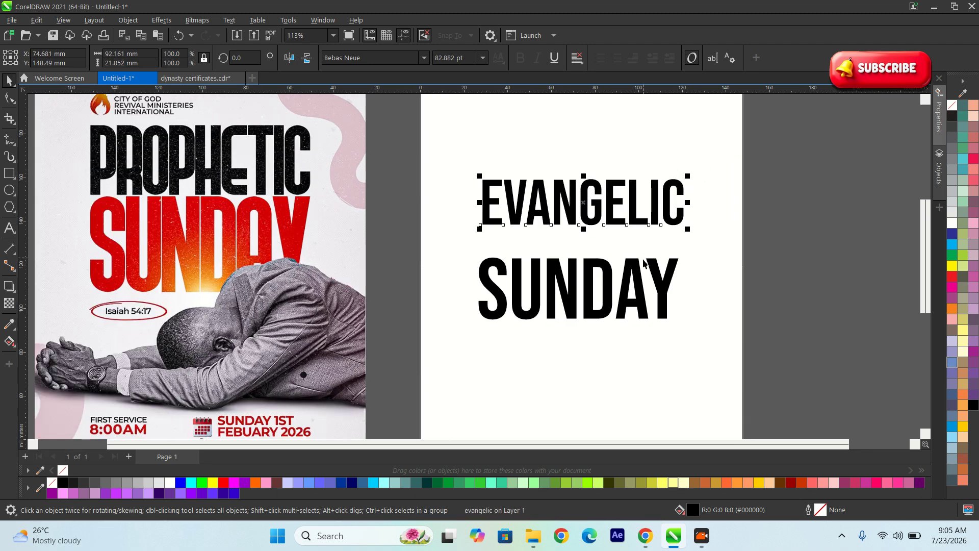
# Step: Move SUNDAY up so it sits close beneath EVANGELIC
pyautogui.click(631, 268)
pyautogui.moveTo(631, 269); pyautogui.dragTo(639, 244)
pyautogui.scroll(-4, 628, 219)
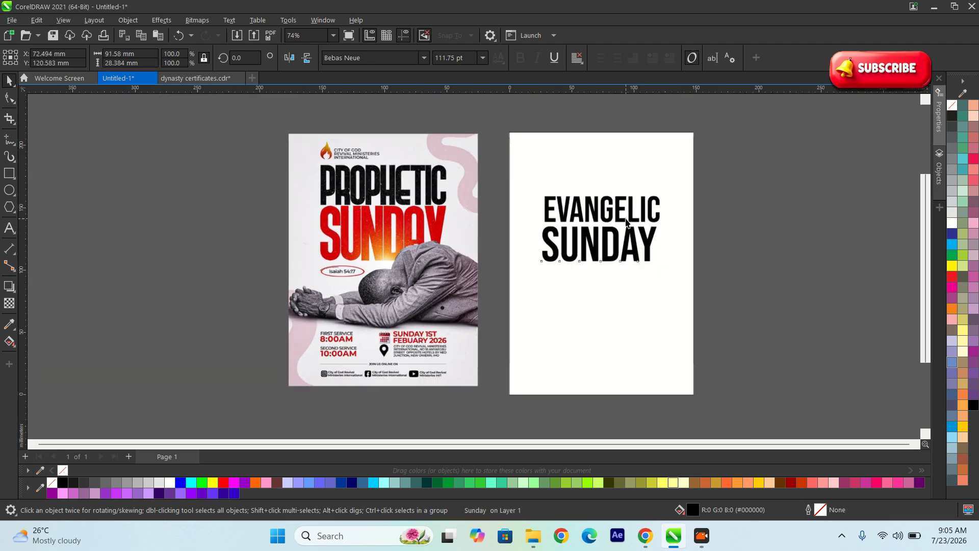
# Step: Center both headline lines horizontally on the background rectangle
pyautogui.moveTo(755, 298); pyautogui.dragTo(731, 289)
pyautogui.moveTo(516, 171); pyautogui.dragTo(517, 172)
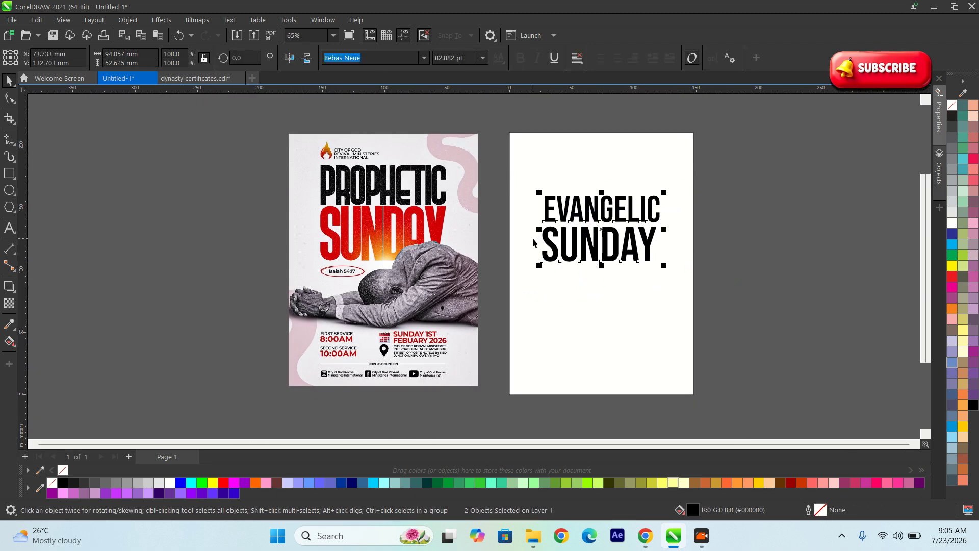
pyautogui.keyDown('shift'); pyautogui.click(549, 156); pyautogui.keyUp('shift')
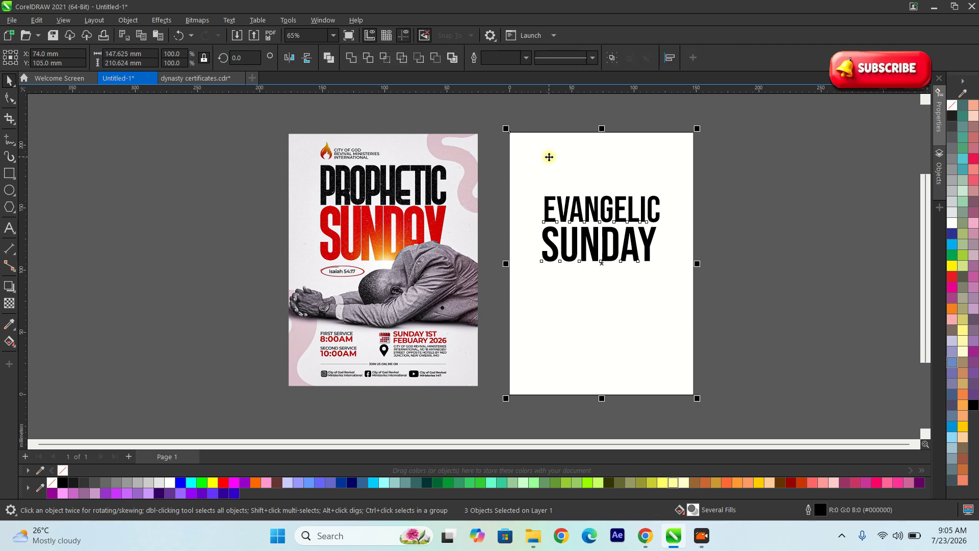
pyautogui.press('c')
pyautogui.click(769, 248)
# Step: Place two vertical guidelines just outside the headline's left and right edges, at about 22 mm and 124 mm
pyautogui.scroll(2, 559, 269)
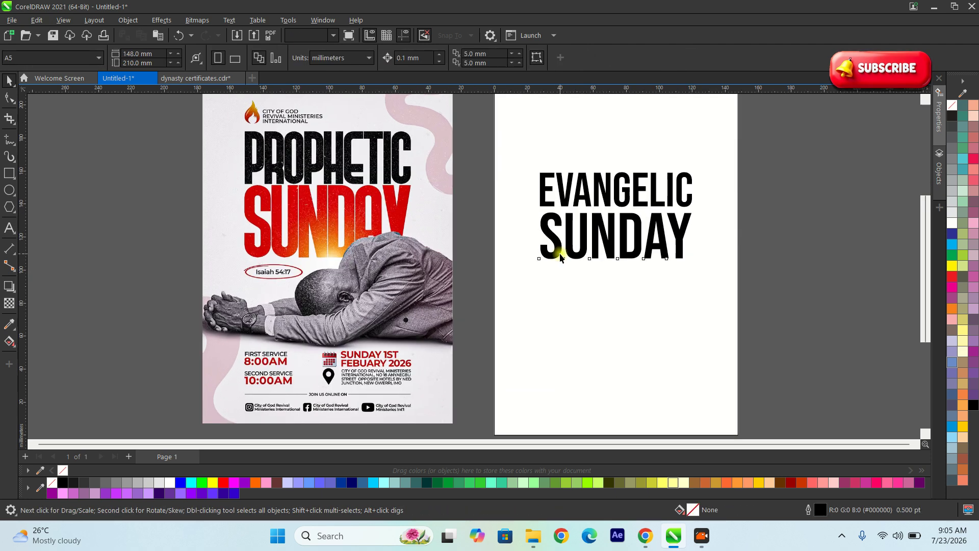
pyautogui.click(558, 252)
pyautogui.scroll(-3, 557, 255)
pyautogui.click(518, 231)
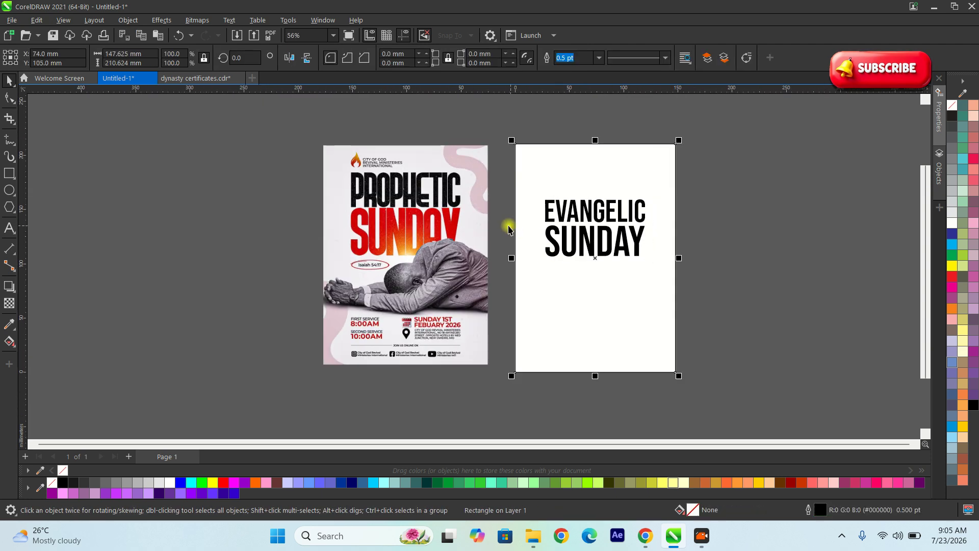
pyautogui.click(257, 204)
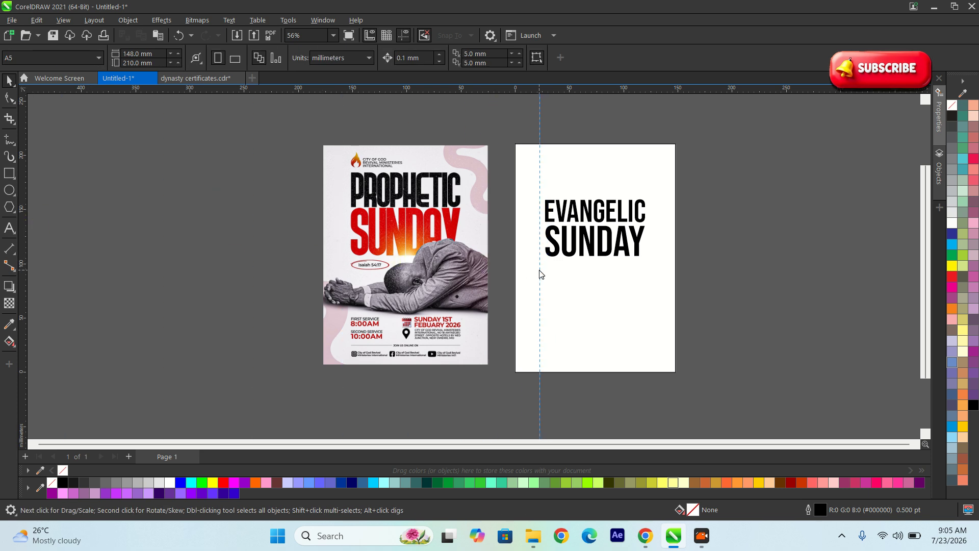
pyautogui.moveTo(543, 274); pyautogui.dragTo(544, 275)
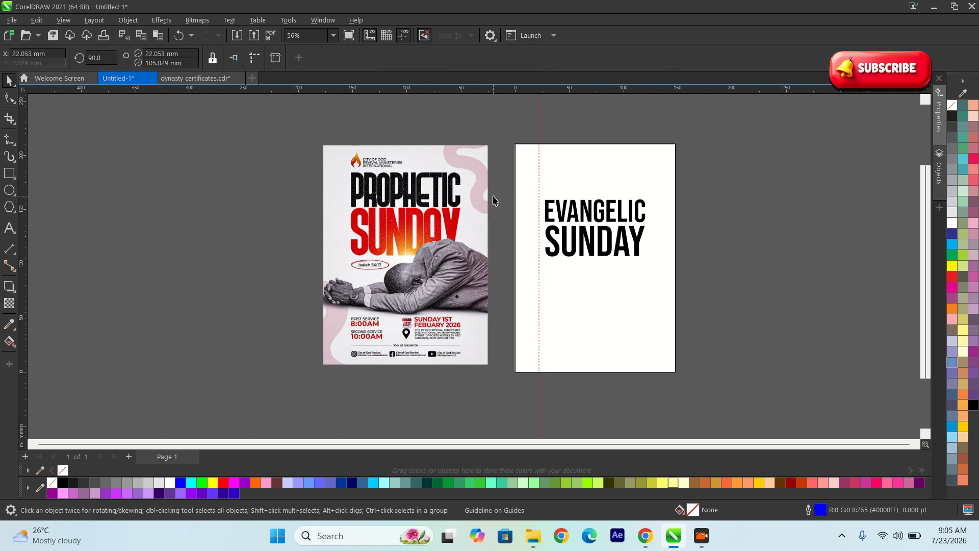
pyautogui.moveTo(23, 220); pyautogui.dragTo(83, 229)
pyautogui.moveTo(643, 198); pyautogui.dragTo(651, 199)
pyautogui.click(734, 267)
# Step: Enlarge both headline lines to span the guidelines and move the right guideline to about 126 mm, at EVANGELIC's edge
pyautogui.moveTo(547, 213); pyautogui.dragTo(468, 162)
pyautogui.hotkey('ctrl', 'z')
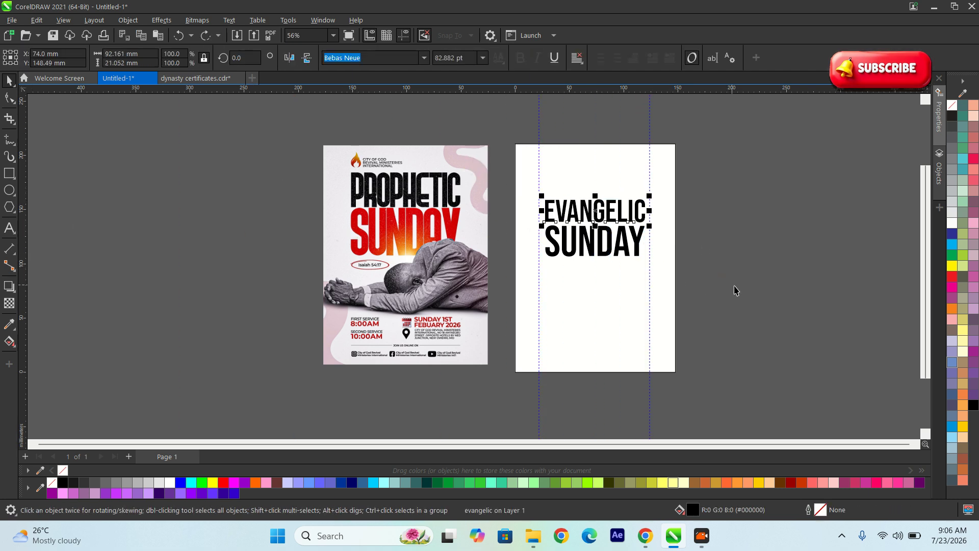
pyautogui.moveTo(727, 305); pyautogui.dragTo(498, 176)
pyautogui.scroll(3, 670, 248)
pyautogui.moveTo(638, 172); pyautogui.dragTo(646, 145)
pyautogui.scroll(1, 635, 149)
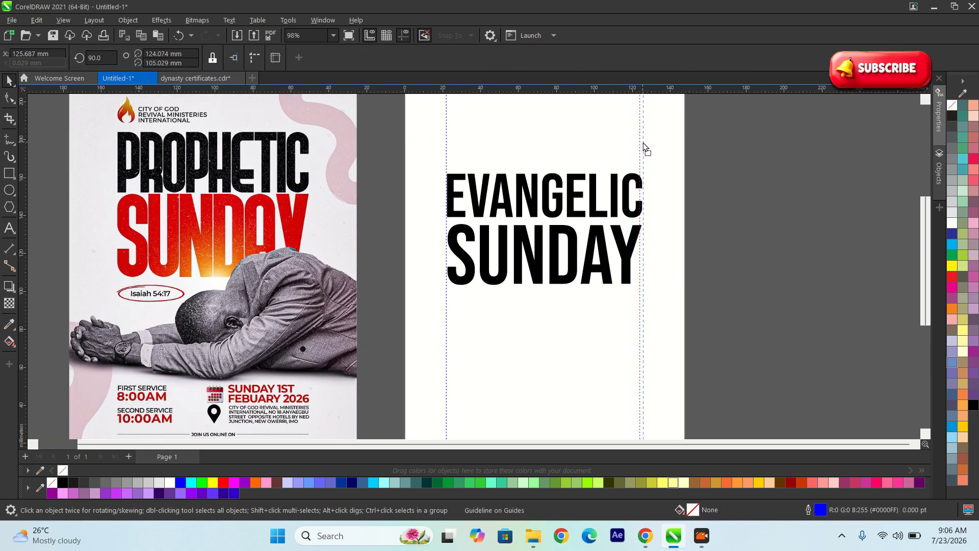
pyautogui.click(775, 299)
pyautogui.scroll(-2, 465, 184)
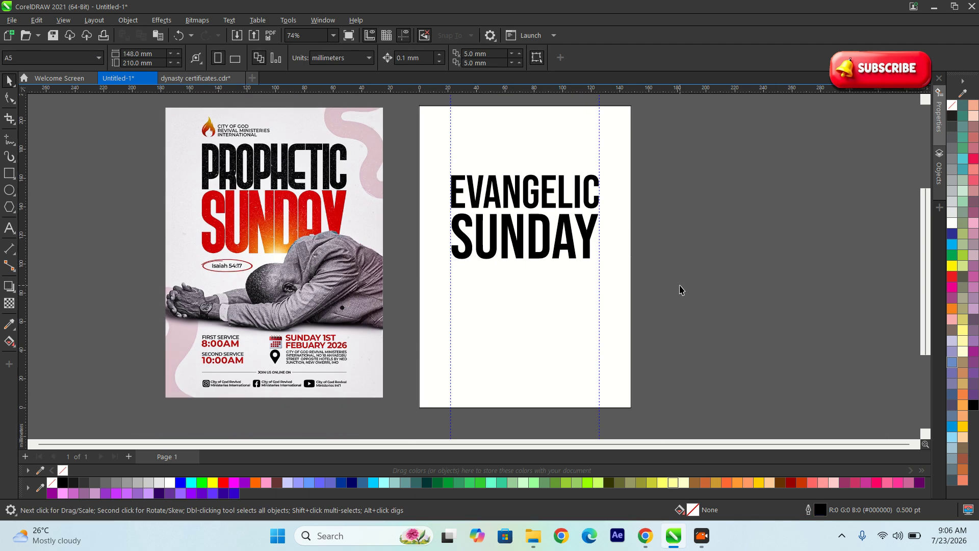
# Step: Switch to Pinterest in Chrome and search for "church backgrounds"
pyautogui.click(646, 537)
pyautogui.click(171, 82)
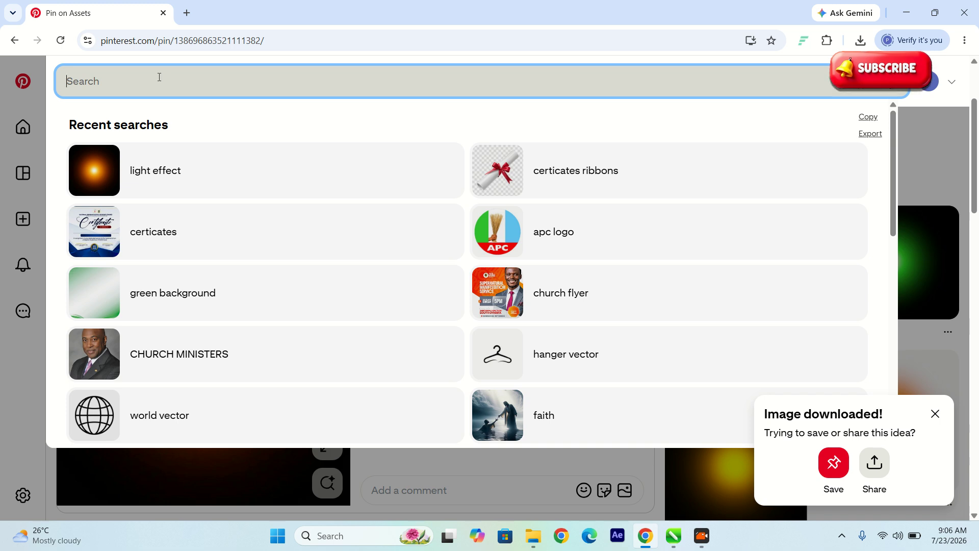
pyautogui.write('c')
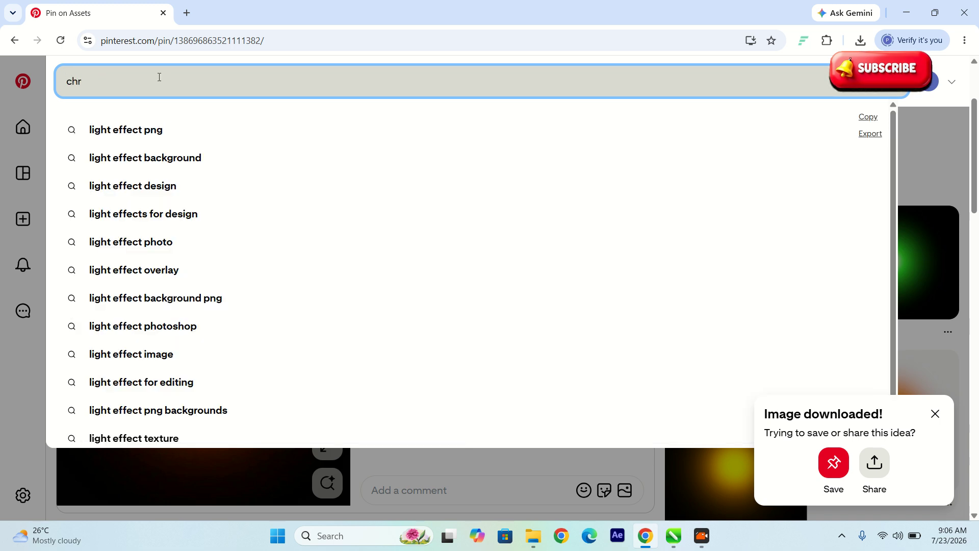
pyautogui.write('hurch abc')
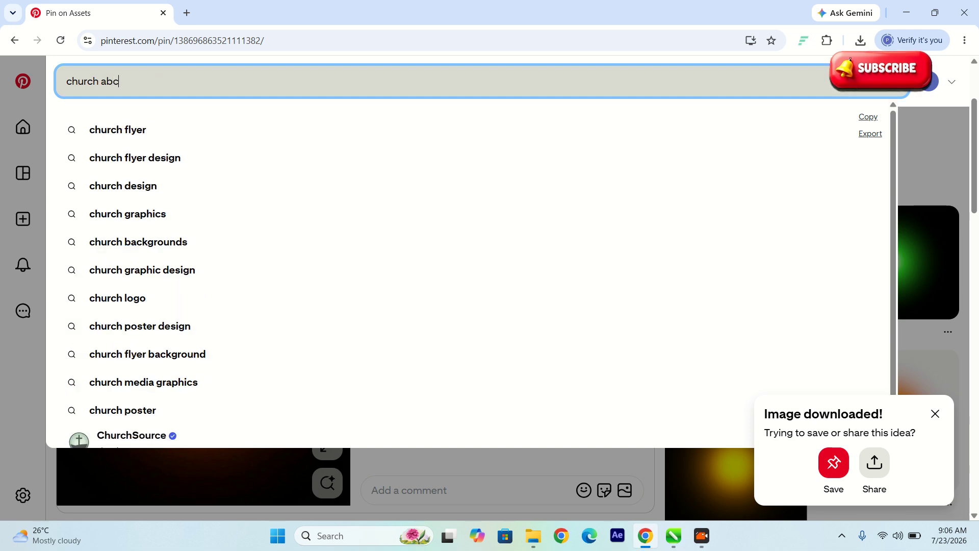
pyautogui.write('kgr')
pyautogui.press('BackSpace')
pyautogui.press('BackSpace')
pyautogui.press('BackSpace')
pyautogui.press('BackSpace')
pyautogui.press('BackSpace')
pyautogui.press('BackSpace')
pyautogui.press('BackSpace')
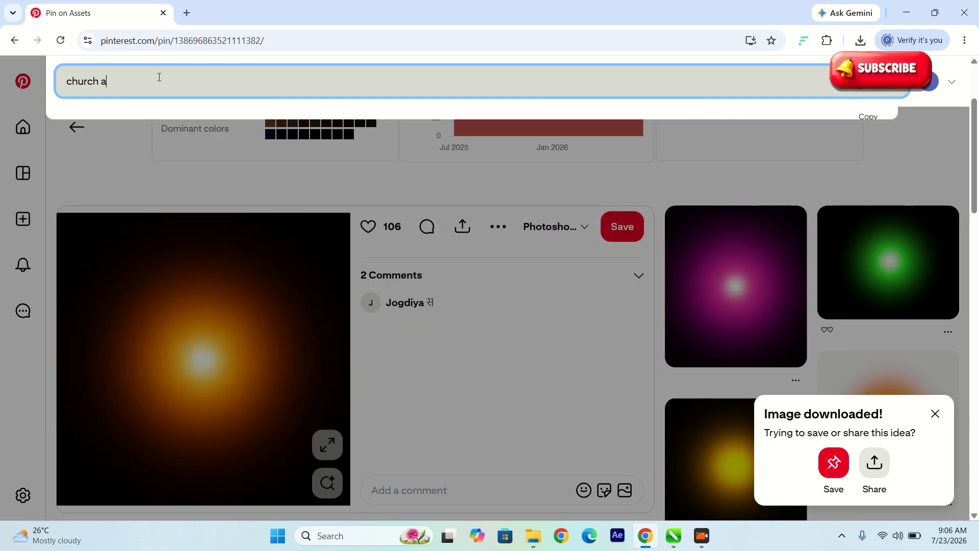
pyautogui.write('backr')
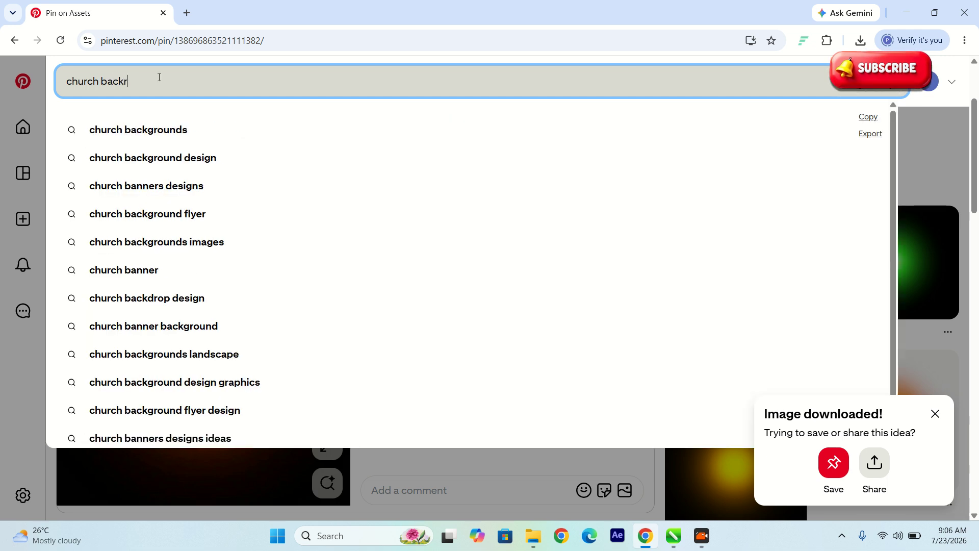
pyautogui.click(191, 132)
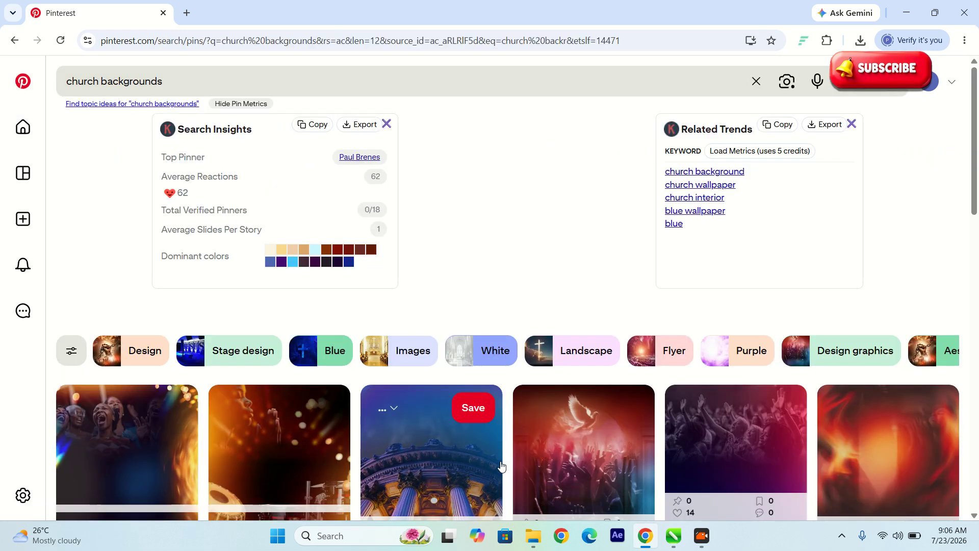
# Step: Browse the church background pins for a bright, light-toned image that suits the flyer
pyautogui.scroll(-8, 501, 465)
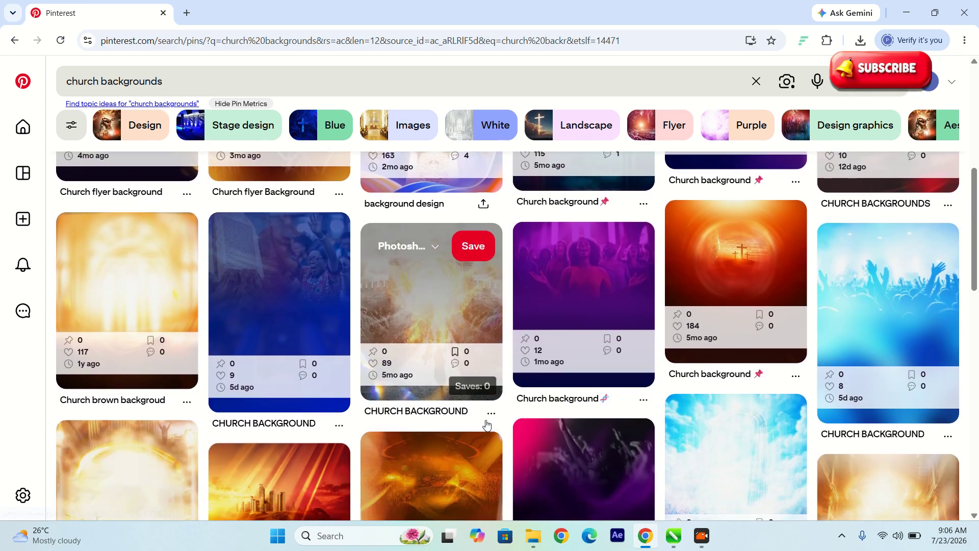
pyautogui.scroll(-4, 487, 424)
pyautogui.scroll(-4, 486, 424)
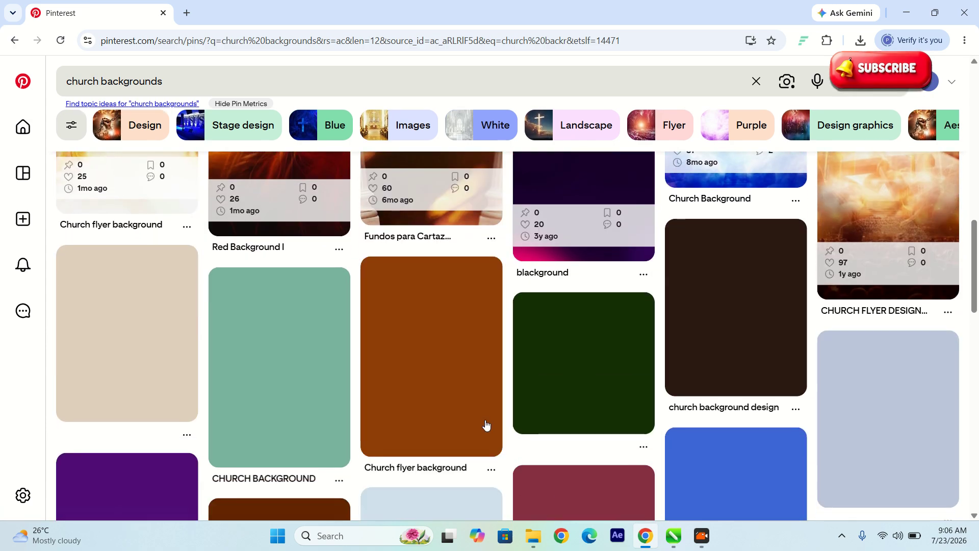
pyautogui.scroll(-3, 486, 424)
pyautogui.scroll(-4, 510, 393)
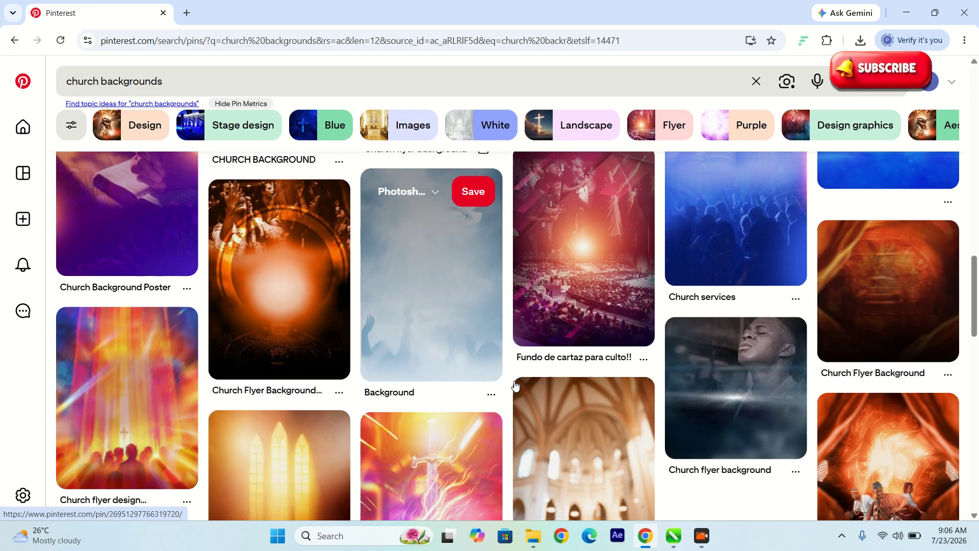
pyautogui.scroll(-4, 516, 388)
pyautogui.scroll(-4, 520, 390)
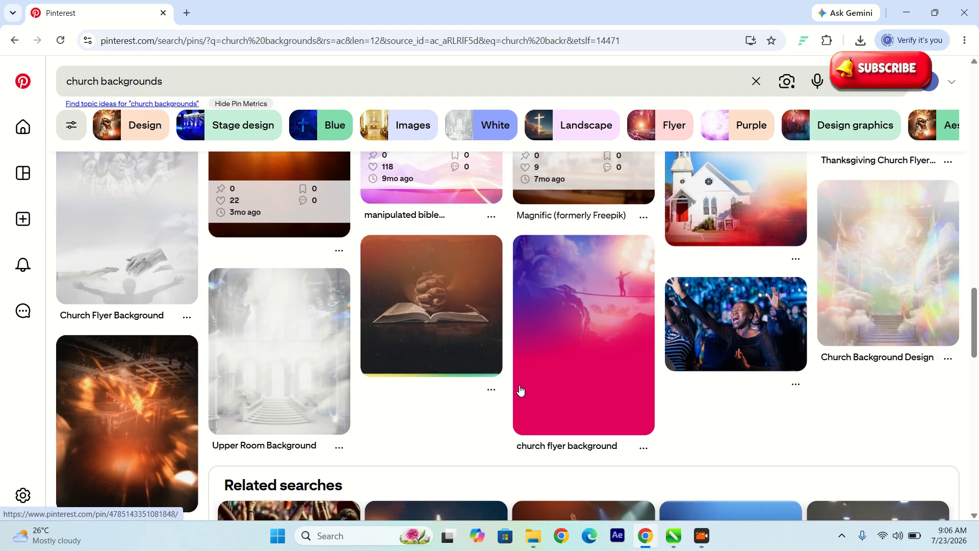
pyautogui.scroll(-12, 520, 391)
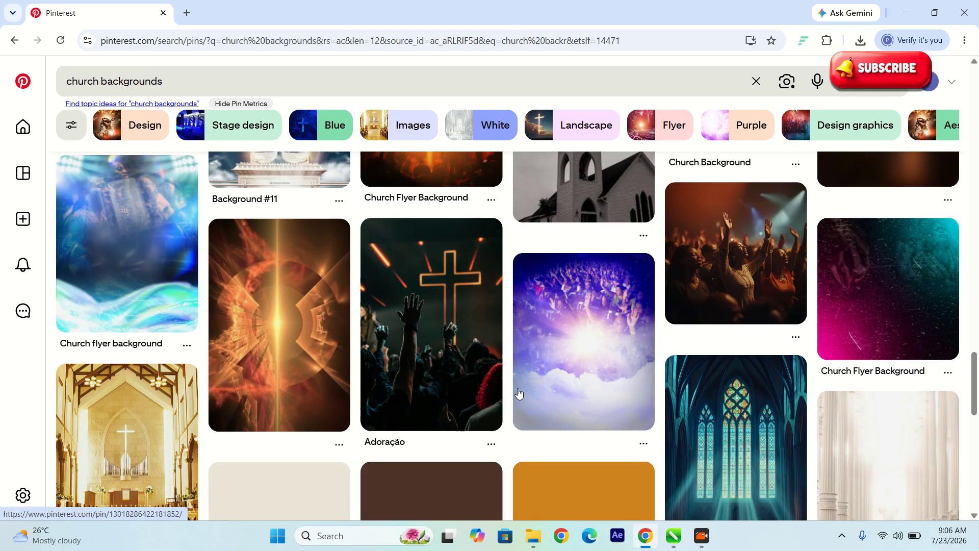
pyautogui.scroll(-4, 519, 393)
pyautogui.scroll(-5, 516, 393)
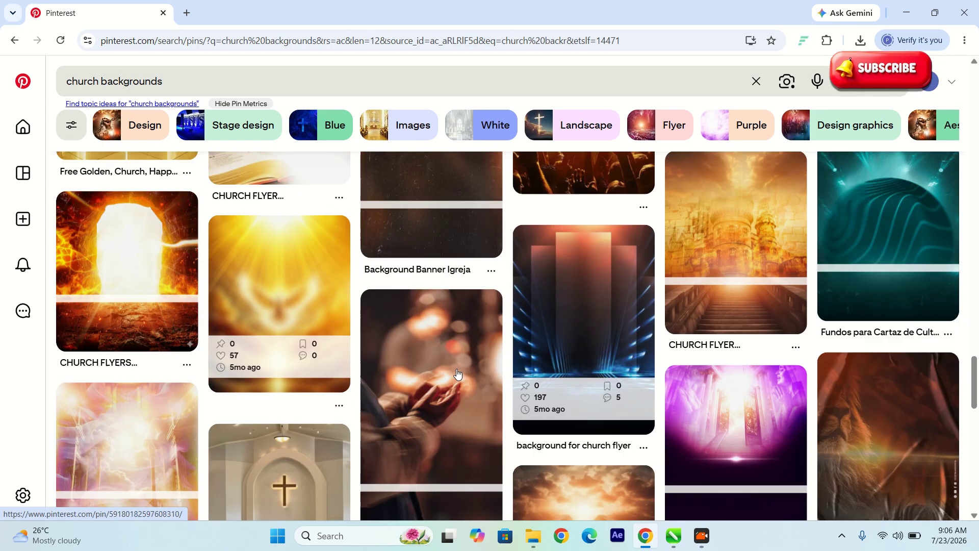
pyautogui.scroll(-10, 458, 375)
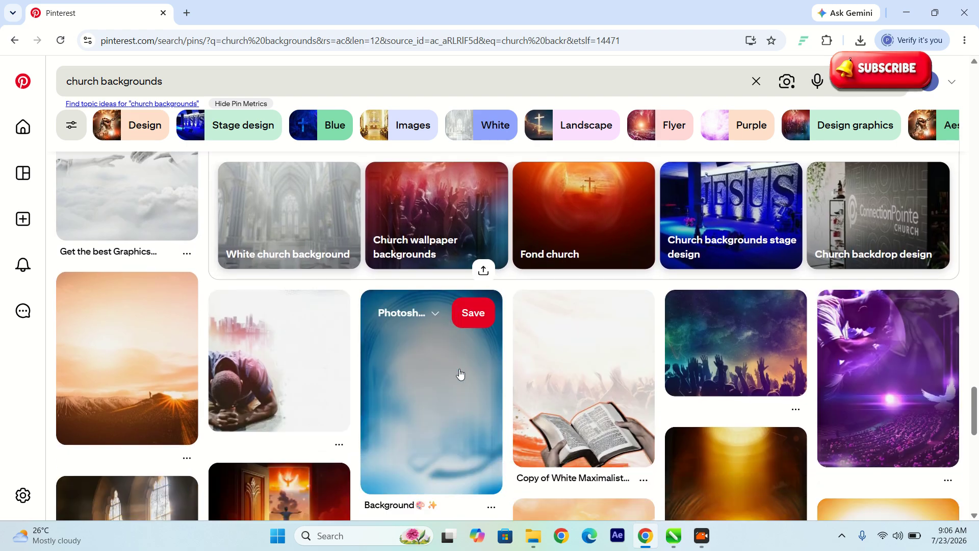
pyautogui.scroll(-9, 459, 374)
pyautogui.scroll(4, 627, 385)
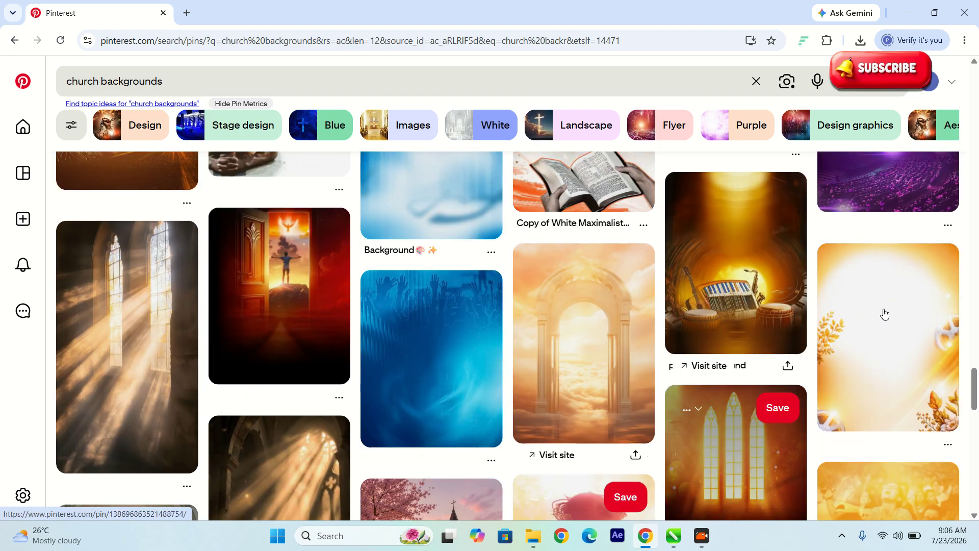
pyautogui.scroll(-1, 887, 313)
pyautogui.scroll(-4, 903, 283)
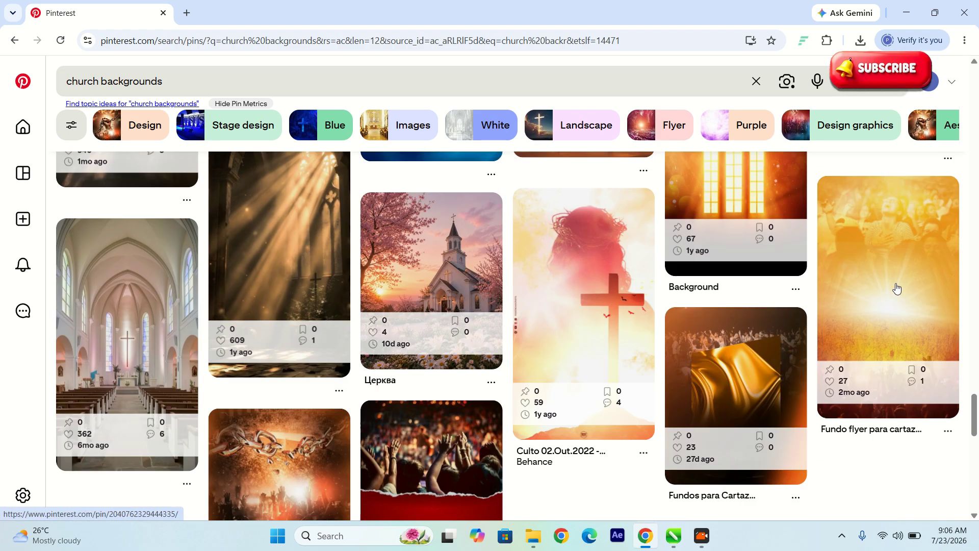
pyautogui.scroll(-2, 897, 286)
pyautogui.scroll(-2, 910, 279)
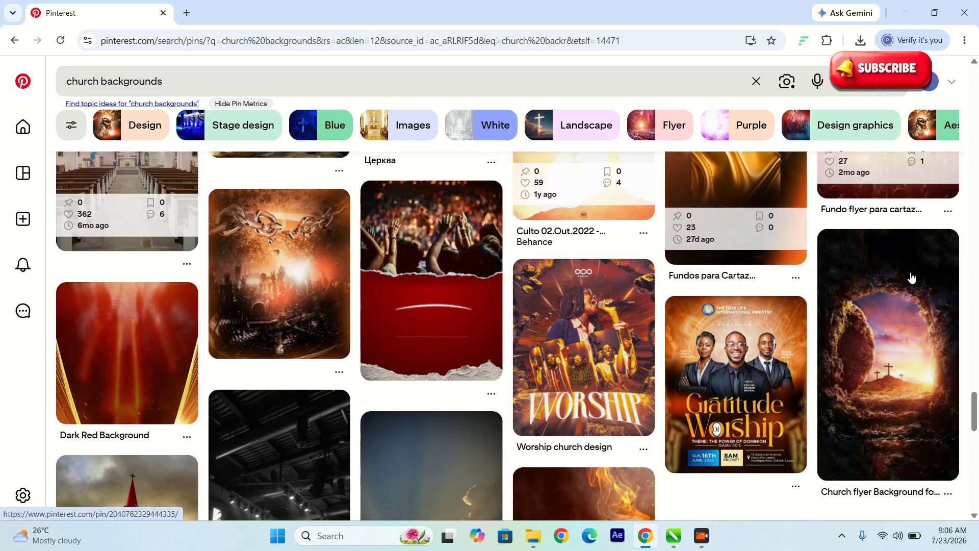
pyautogui.scroll(-10, 907, 279)
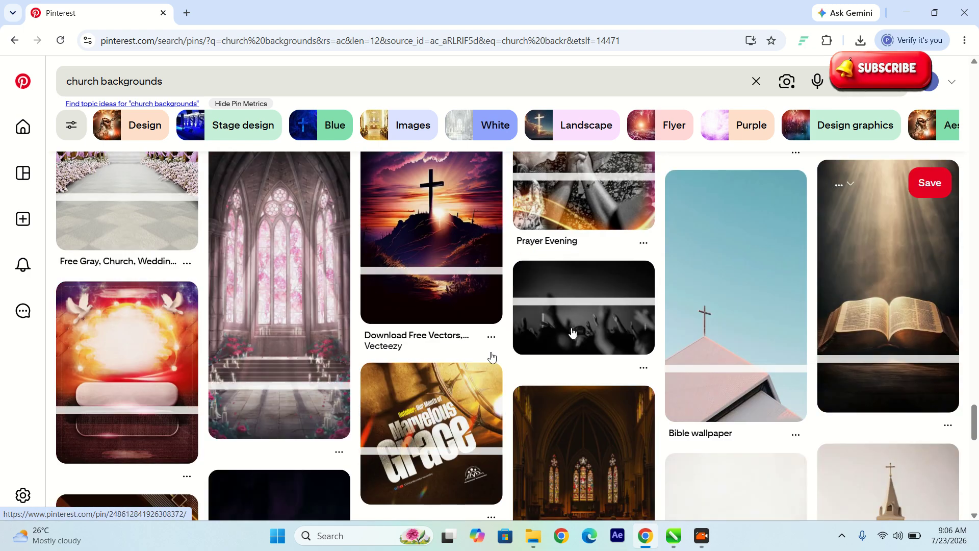
pyautogui.scroll(-6, 573, 333)
pyautogui.scroll(-2, 734, 361)
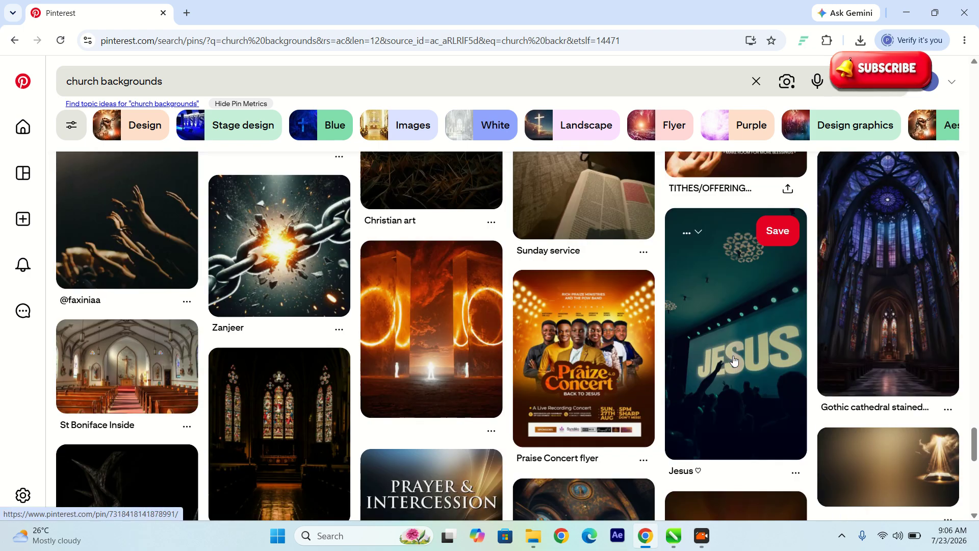
pyautogui.scroll(-9, 734, 361)
pyautogui.scroll(9, 734, 361)
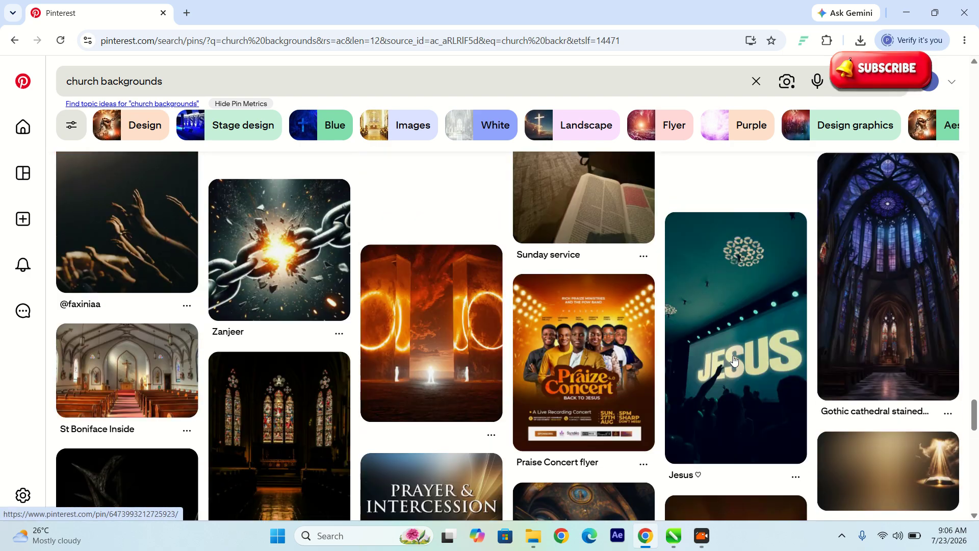
pyautogui.scroll(10, 734, 361)
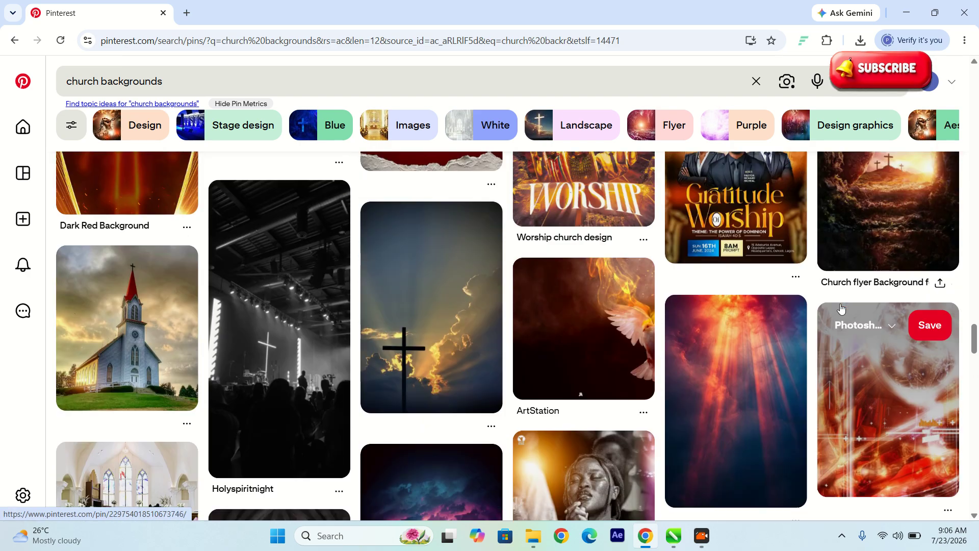
pyautogui.scroll(10, 841, 308)
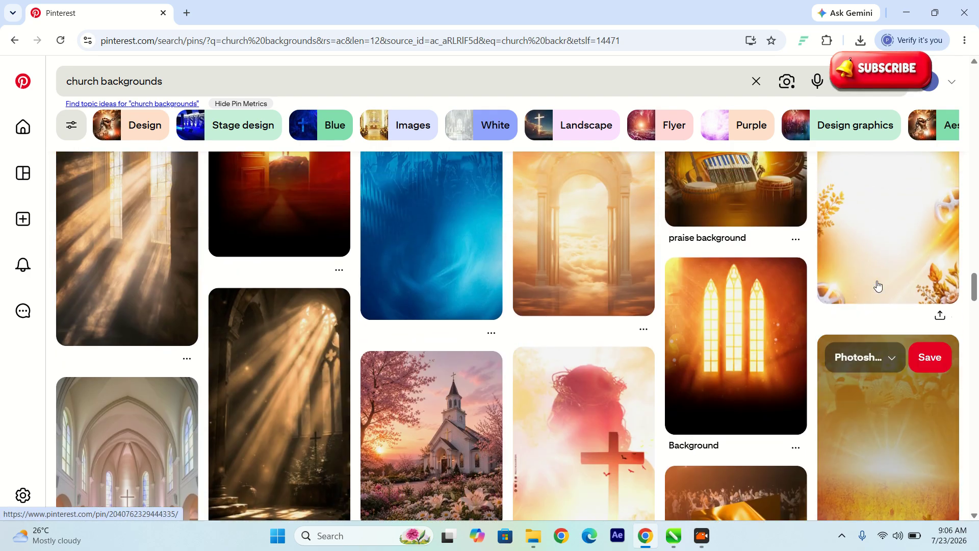
# Step: Open the white and gold pin with leaves and flowers and look over its related backgrounds
pyautogui.click(890, 251)
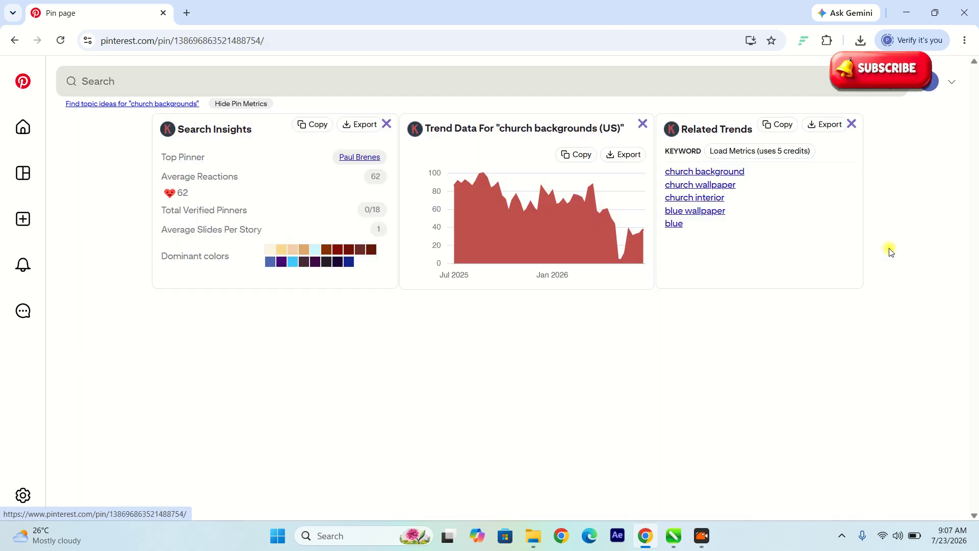
pyautogui.scroll(-5, 518, 367)
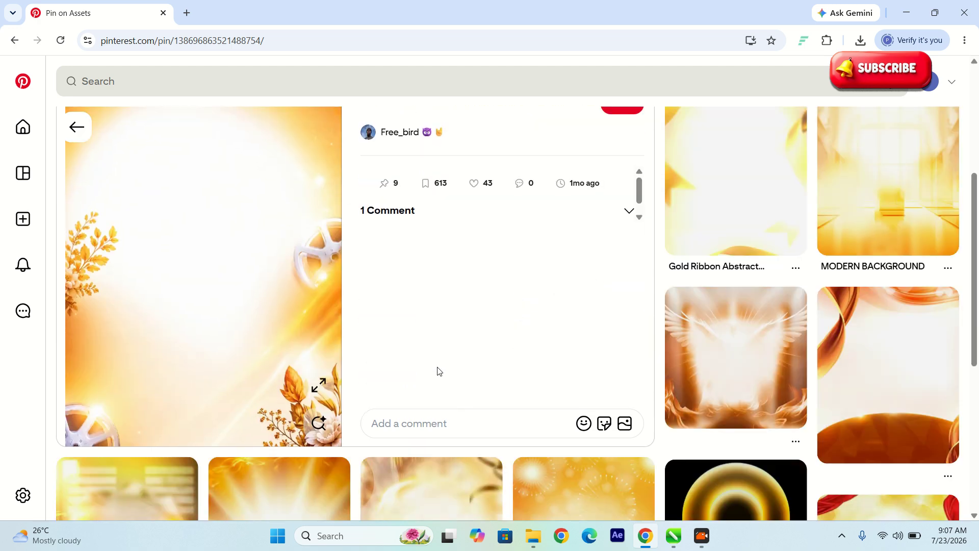
pyautogui.scroll(3, 304, 297)
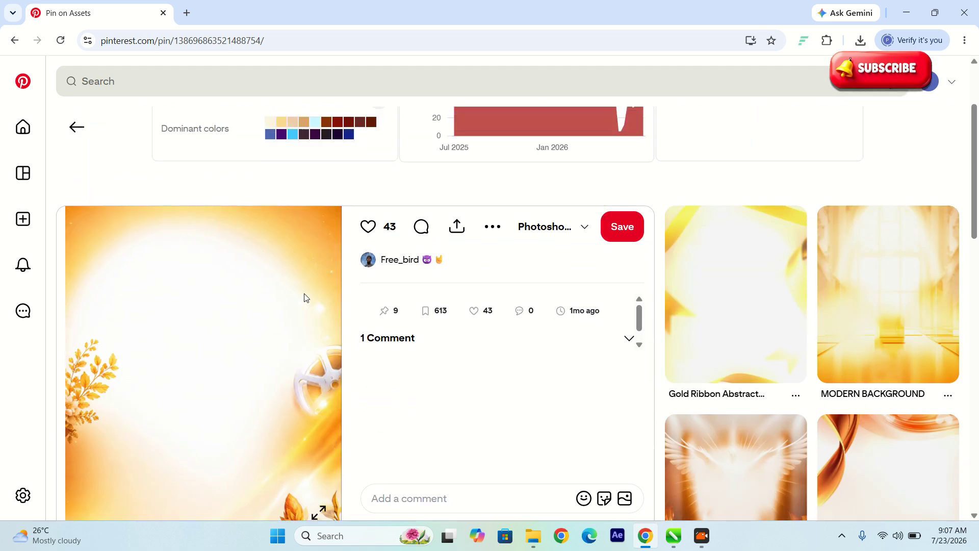
# Step: Open the related Gold Ribbon Abstract Backdrop pin and download its image
pyautogui.click(755, 282)
pyautogui.scroll(-4, 267, 280)
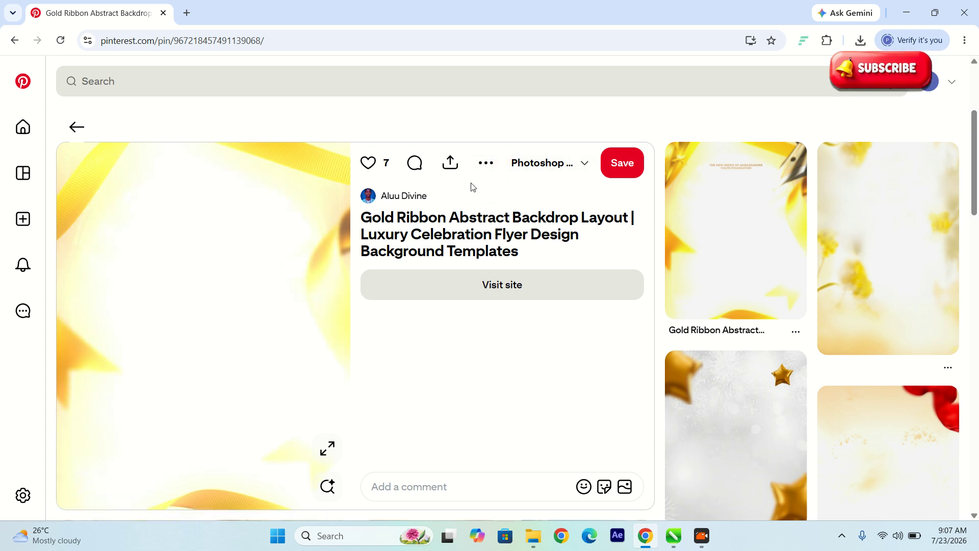
pyautogui.click(486, 162)
pyautogui.click(489, 202)
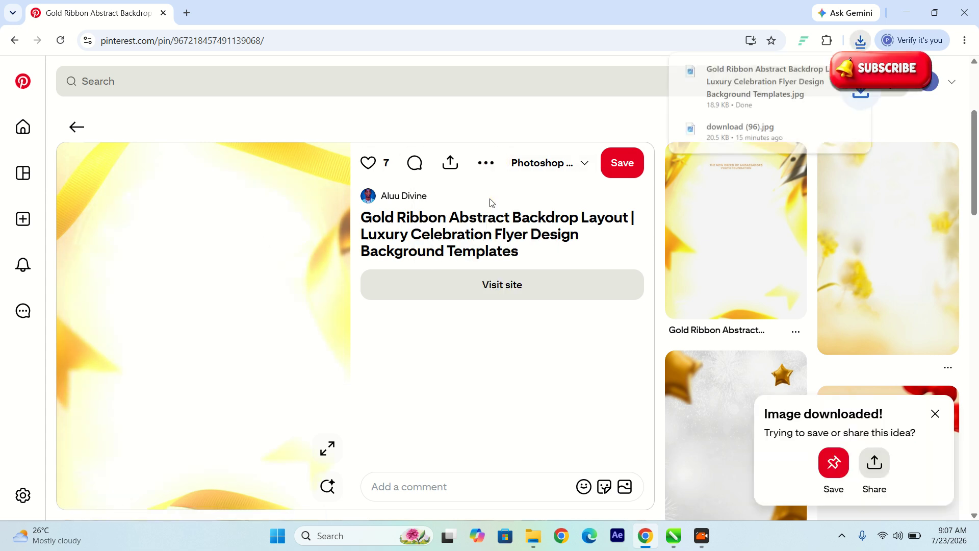
# Step: Copy the downloaded Gold Ribbon image from the Downloads folder, paste it into the CorelDRAW flyer document and place it beside the page
pyautogui.click(834, 72)
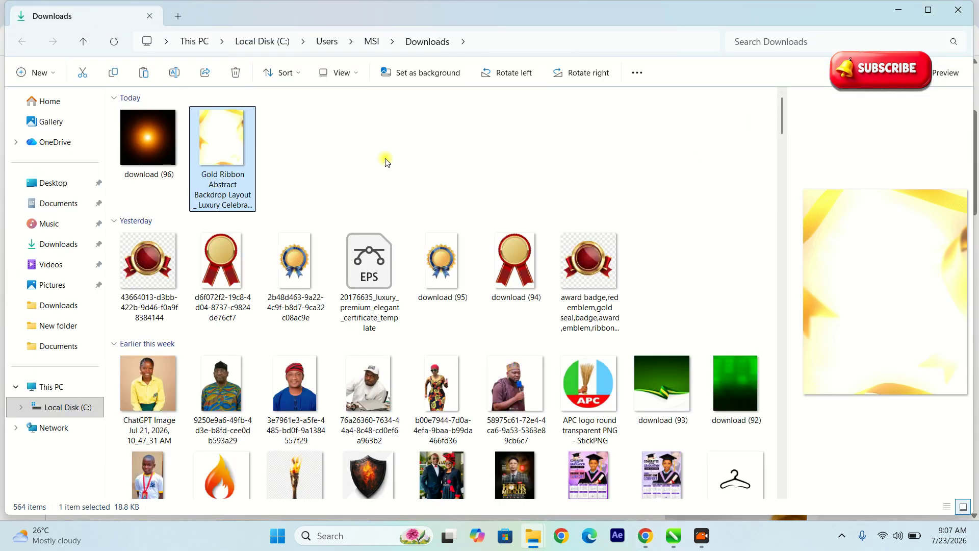
pyautogui.hotkey('alt', 'Tab')
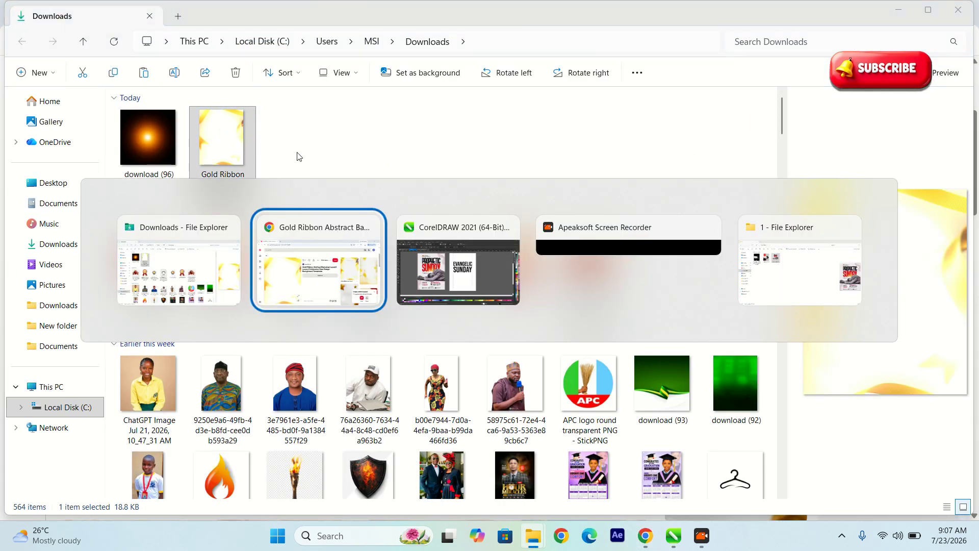
pyautogui.click(496, 255)
pyautogui.scroll(-2, 574, 297)
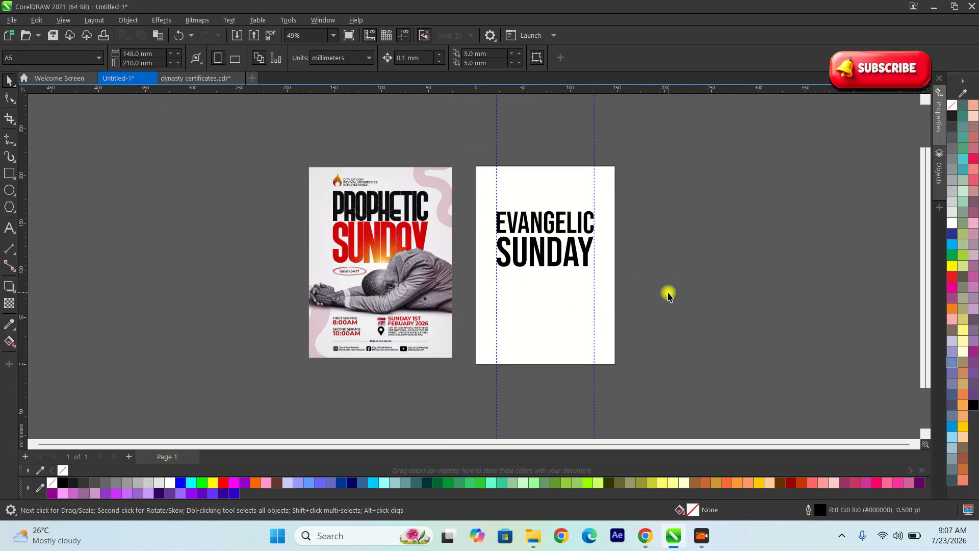
pyautogui.hotkey('ctrl', 'v')
pyautogui.moveTo(581, 294); pyautogui.dragTo(809, 284)
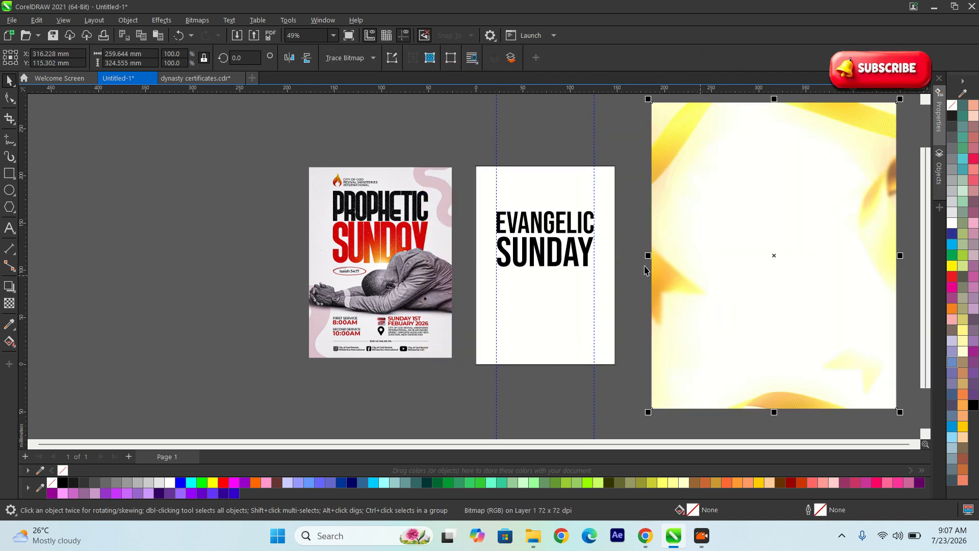
# Step: PowerClip the Gold Ribbon image into the flyer's background rectangle
pyautogui.click(122, 21)
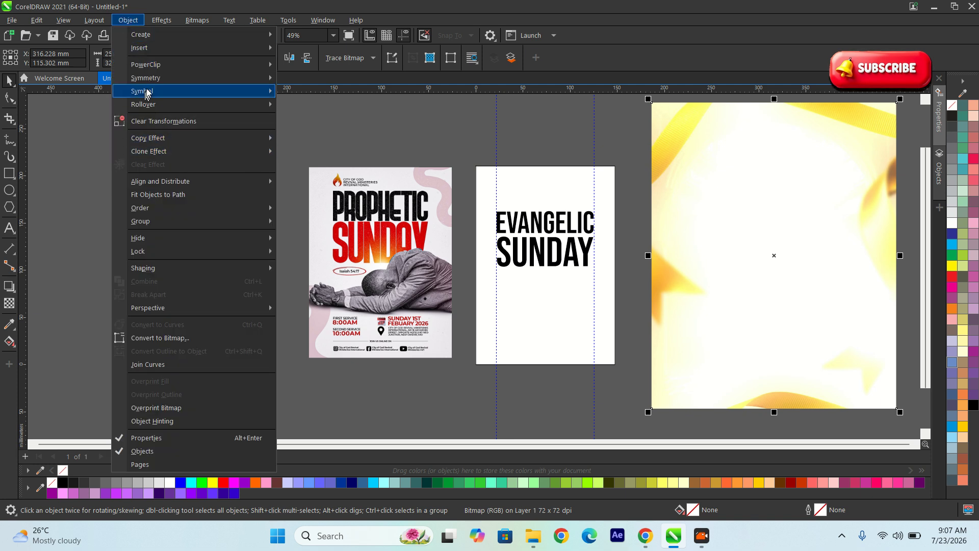
pyautogui.moveTo(157, 65)
pyautogui.click(324, 67)
pyautogui.click(551, 339)
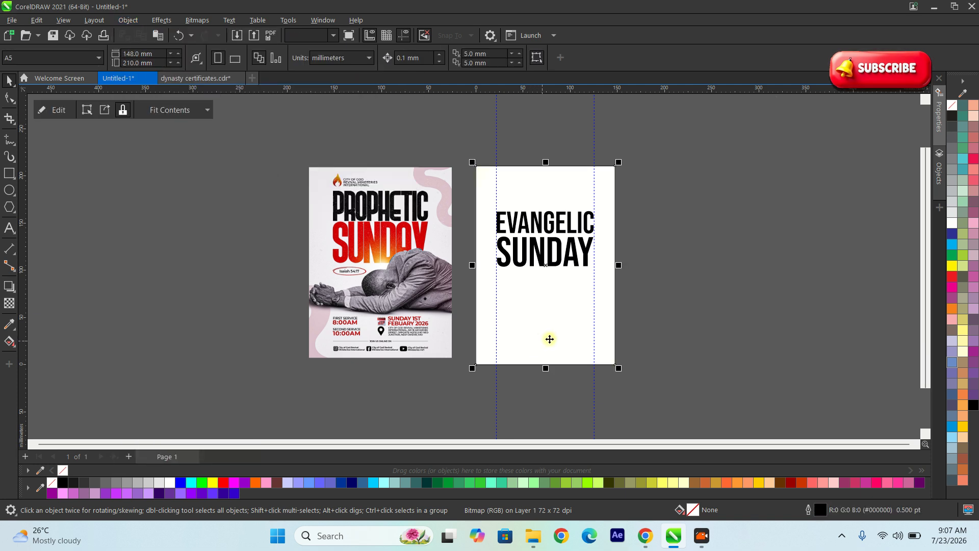
# Step: Edit the PowerClip contents, move the Gold Ribbon image over the background rectangle, and finish editing
pyautogui.keyDown('ctrl'); pyautogui.click(577, 308); pyautogui.keyUp('ctrl')
pyautogui.moveTo(555, 336); pyautogui.dragTo(566, 332)
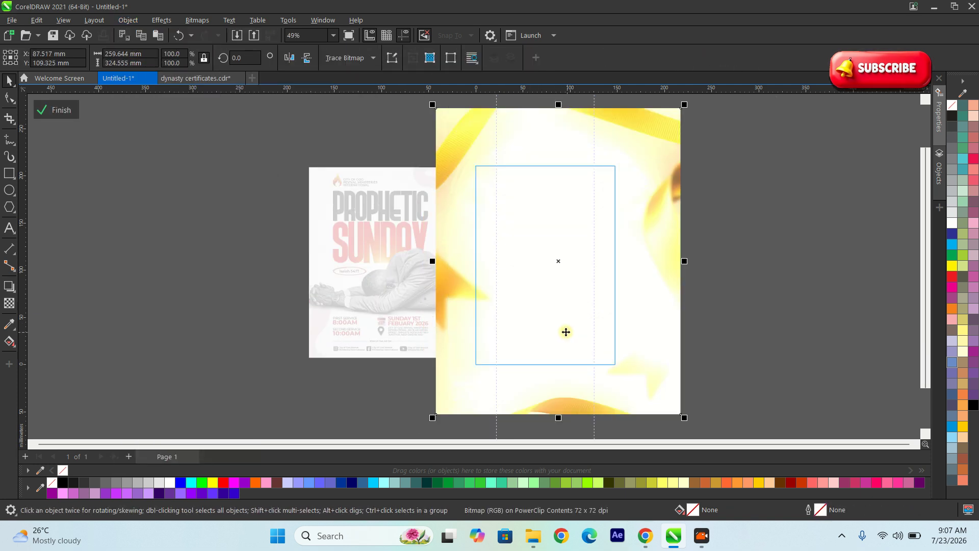
pyautogui.click(58, 111)
pyautogui.click(114, 143)
# Step: Reopen the PowerClip contents and scale the Gold Ribbon image down to about 168 × 210 mm over the background rectangle
pyautogui.scroll(1, 467, 304)
pyautogui.doubleClick(500, 302)
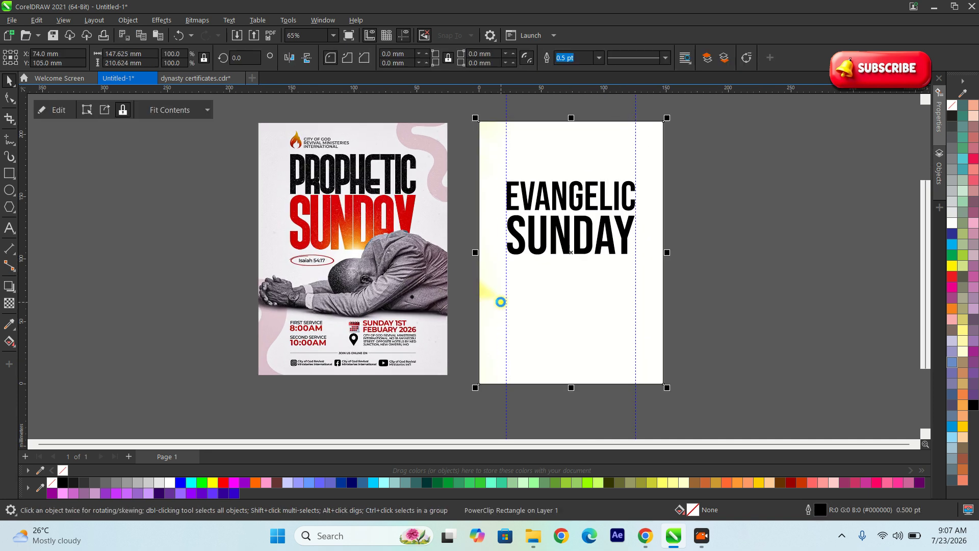
pyautogui.scroll(-2, 530, 321)
pyautogui.click(619, 254)
pyautogui.moveTo(672, 135); pyautogui.dragTo(637, 178)
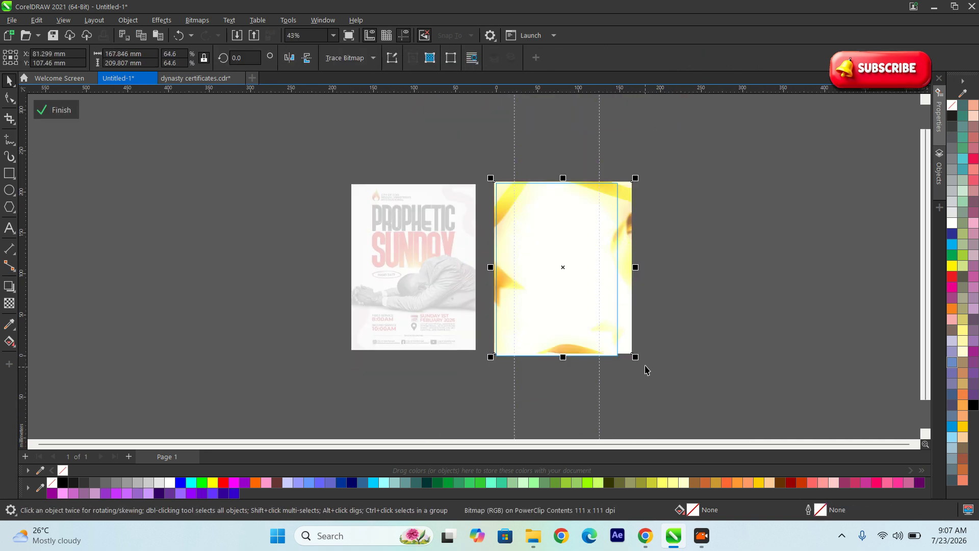
# Step: Enlarge the Gold Ribbon image to about 177 × 221 mm within the PowerClip contents and finish editing
pyautogui.moveTo(636, 357); pyautogui.dragTo(642, 367)
pyautogui.scroll(1, 575, 314)
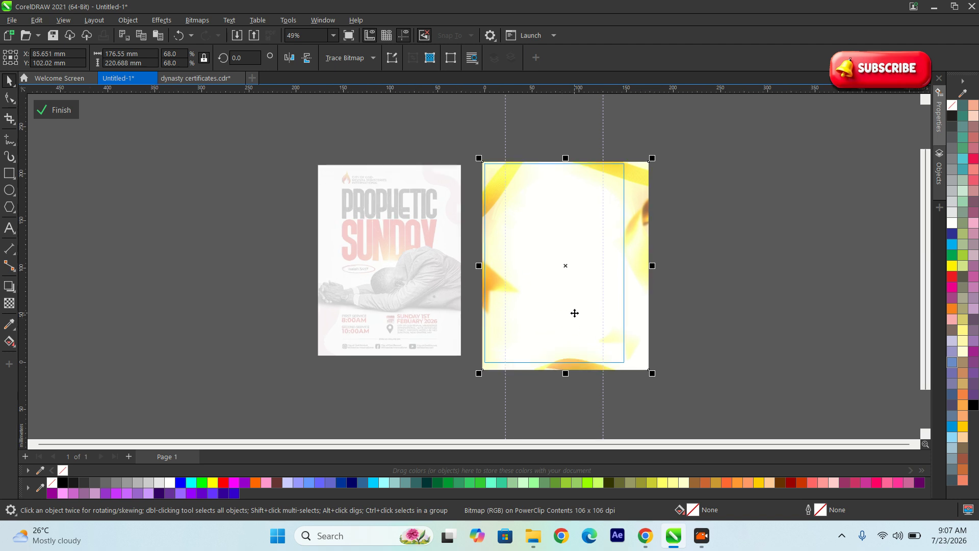
pyautogui.click(61, 110)
pyautogui.scroll(1, 580, 221)
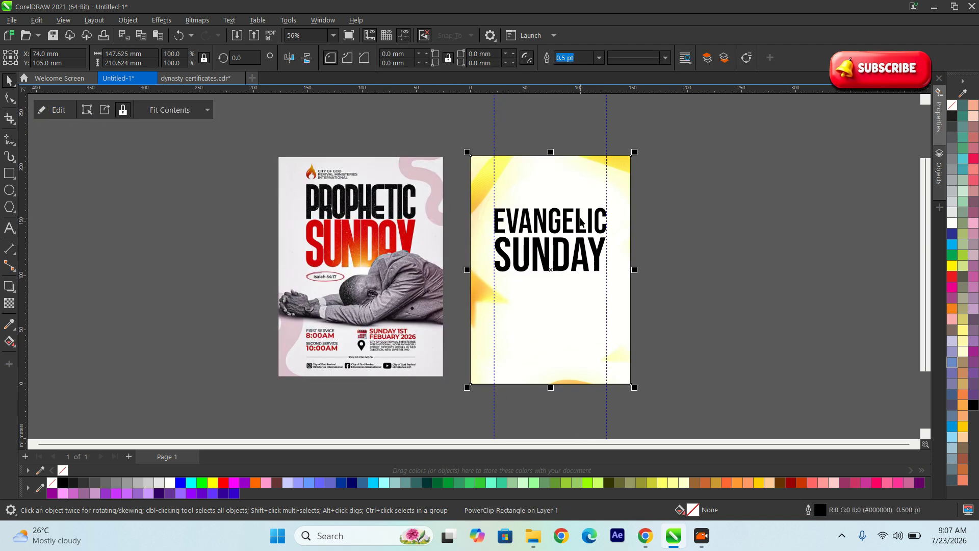
pyautogui.click(678, 273)
pyautogui.scroll(1, 623, 319)
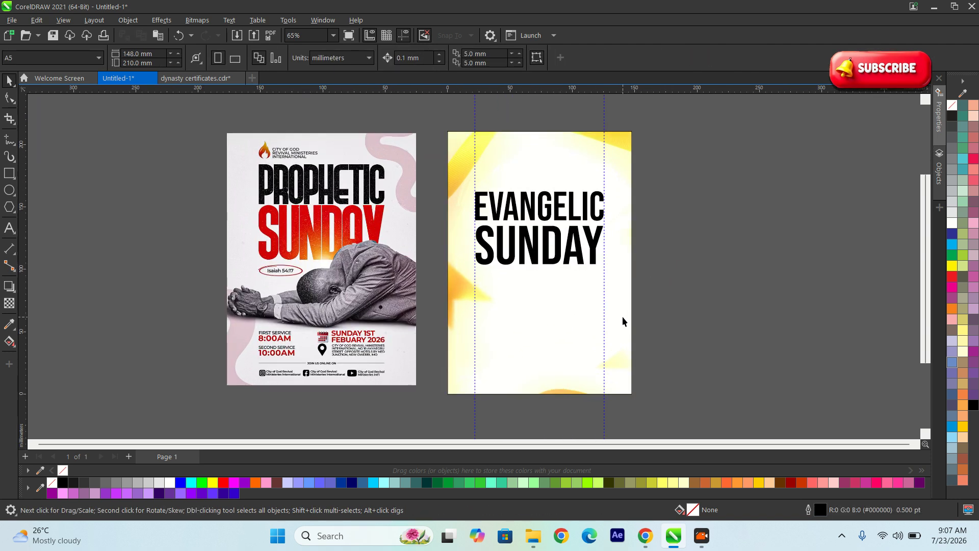
# Step: Fill the "SUNDAY" title text with red (#FF0000)
pyautogui.scroll(1, 577, 254)
pyautogui.click(577, 254)
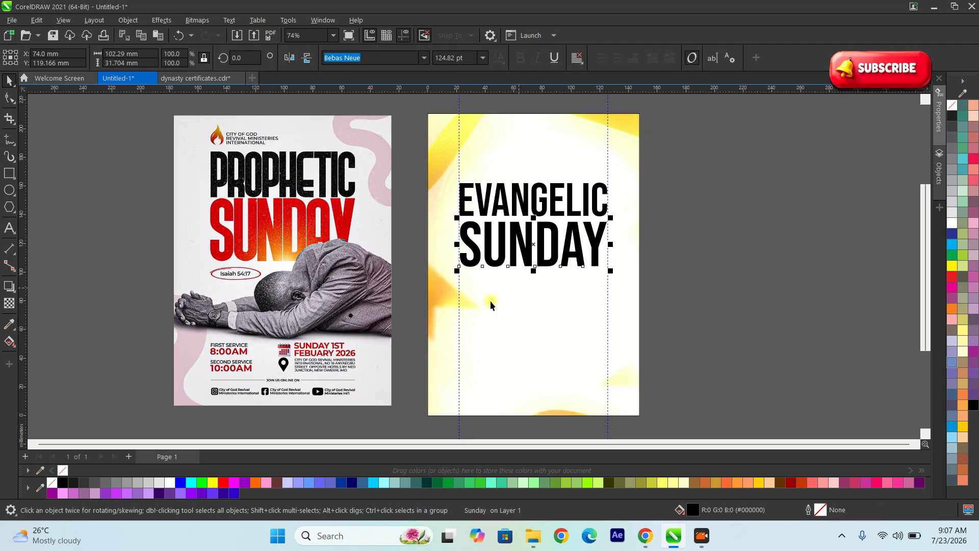
pyautogui.click(224, 487)
pyautogui.click(651, 313)
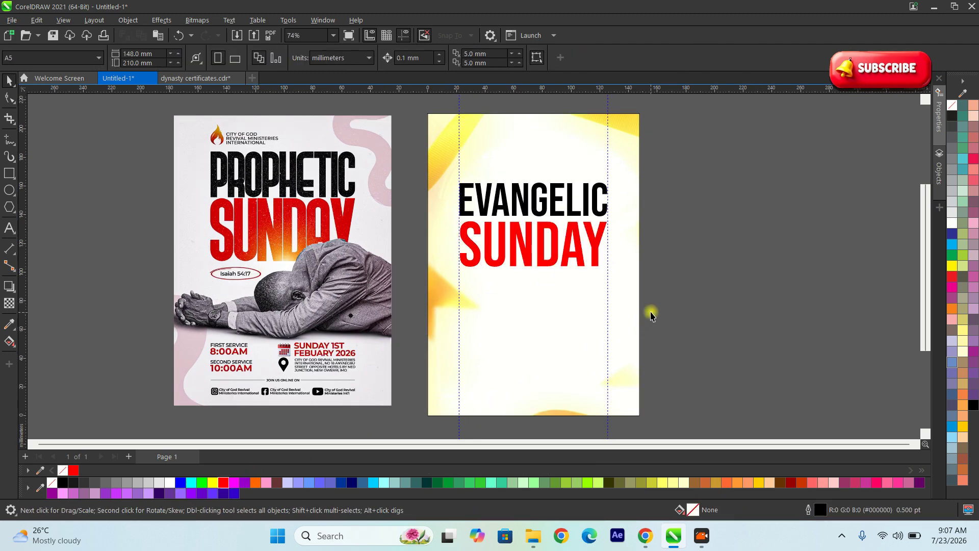
pyautogui.scroll(1, 536, 243)
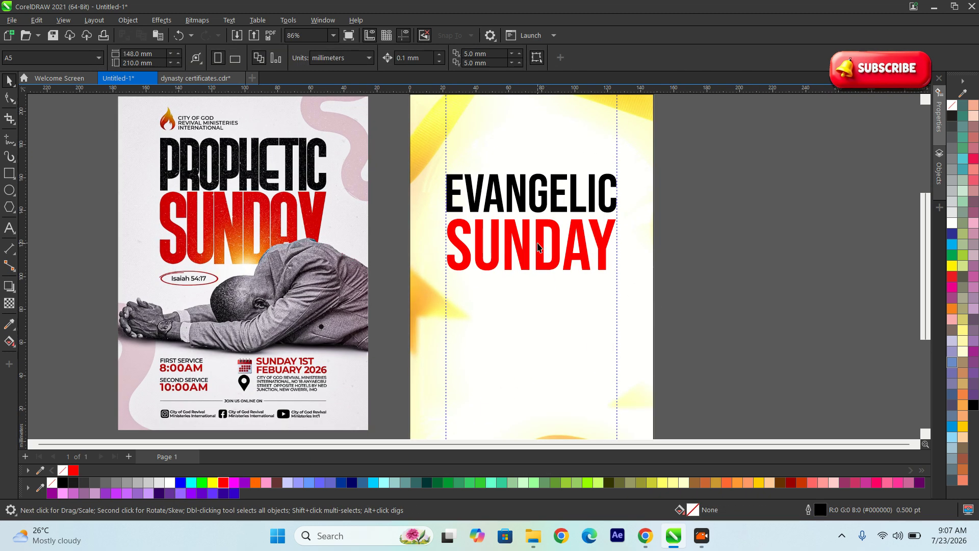
pyautogui.click(590, 257)
pyautogui.click(575, 208)
pyautogui.moveTo(568, 194); pyautogui.dragTo(566, 200)
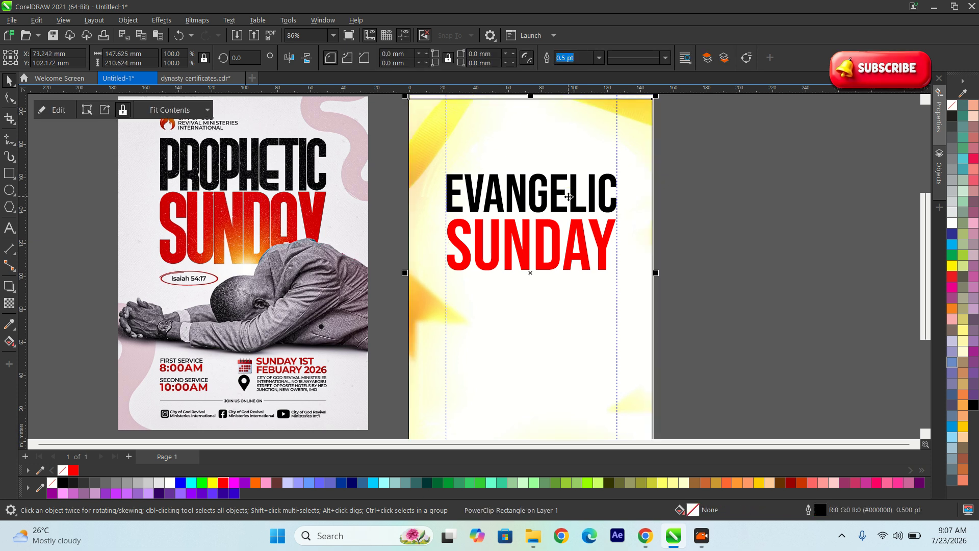
pyautogui.hotkey('ctrl', 'z')
pyautogui.click(658, 260)
pyautogui.click(657, 262)
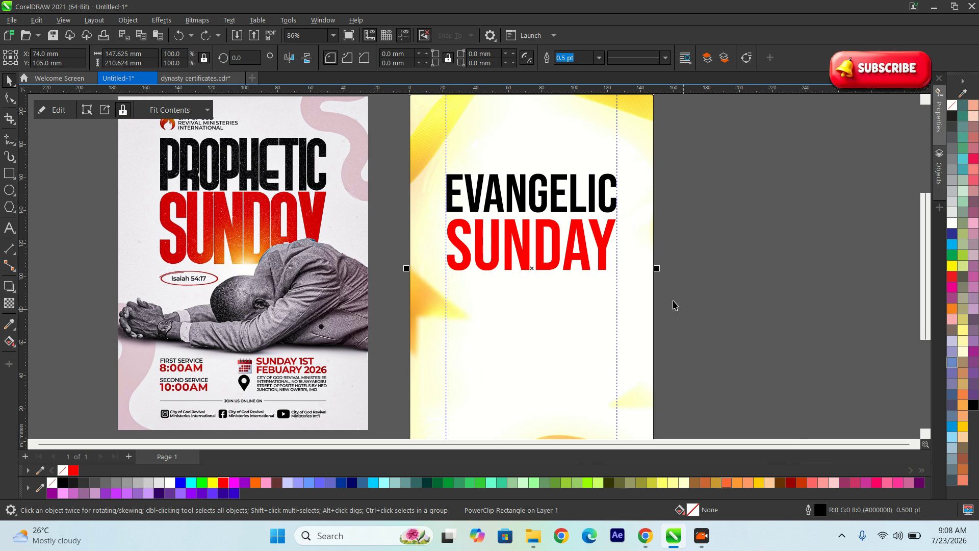
pyautogui.click(600, 58)
pyautogui.click(567, 66)
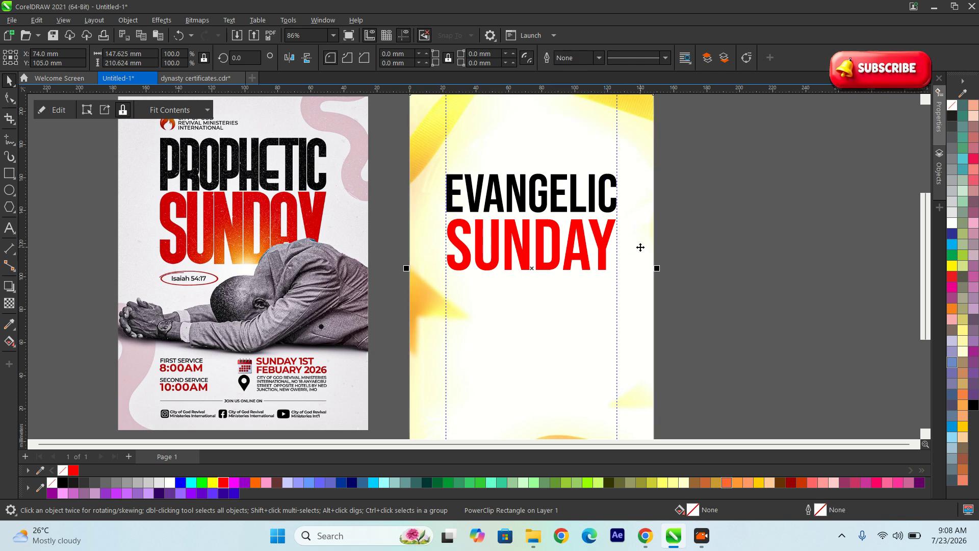
pyautogui.hotkey('ctrl', 'z')
# Step: Remove the black outline from the flyer's background rectangle by setting its outline width to None
pyautogui.press('F2')
pyautogui.moveTo(390, 208); pyautogui.dragTo(436, 238)
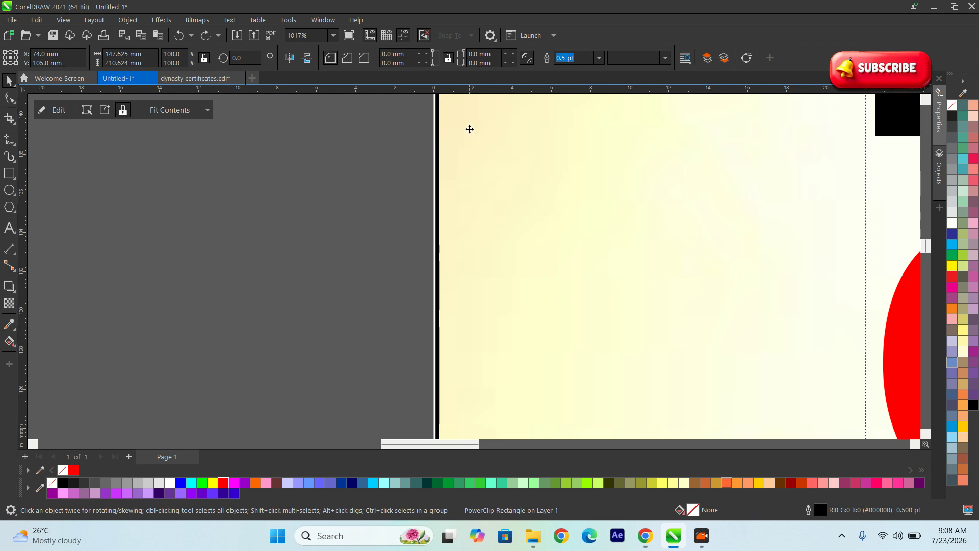
pyautogui.click(599, 57)
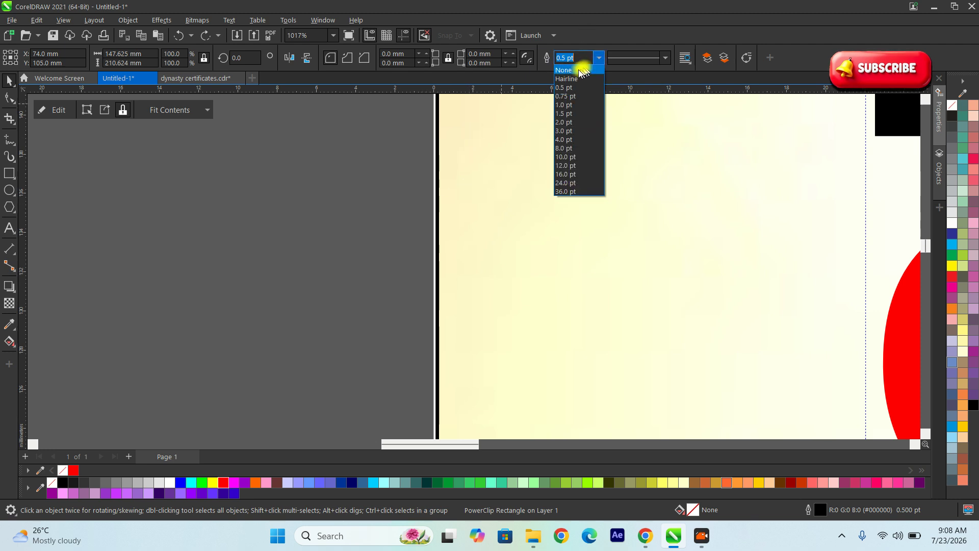
pyautogui.click(576, 75)
pyautogui.scroll(-3, 415, 255)
pyautogui.scroll(-10, 416, 255)
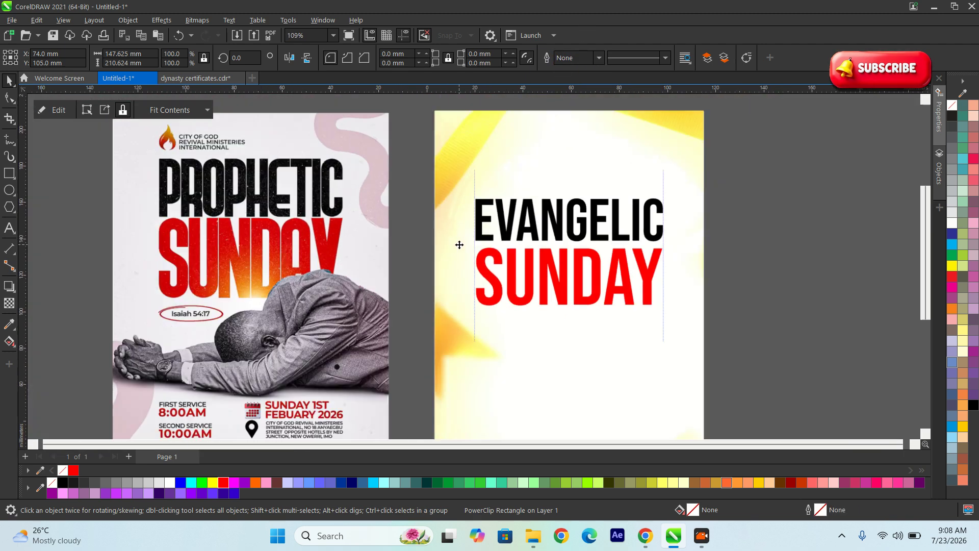
pyautogui.click(763, 273)
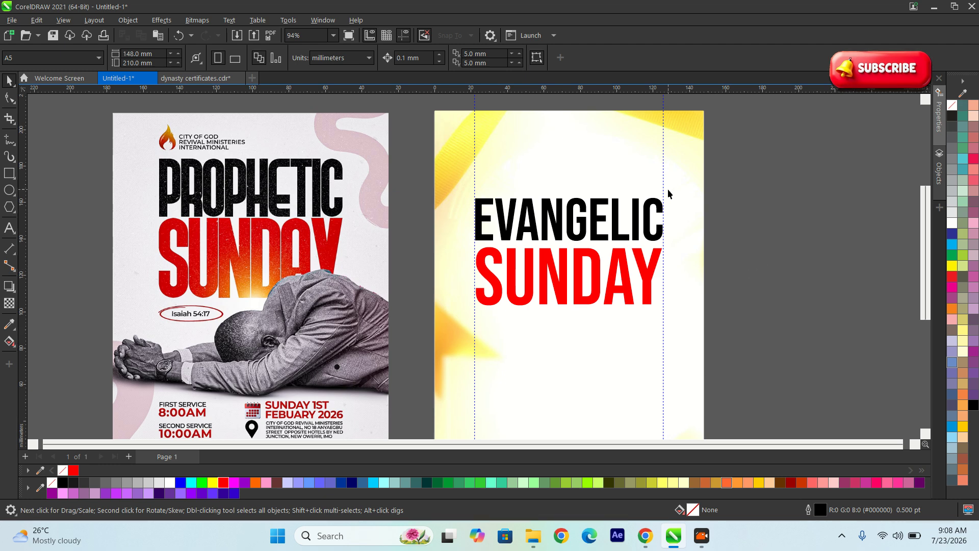
# Step: Copy the cut-out image of the bowed woman from folder 1 in File Explorer and return to the flyer in CorelDRAW
pyautogui.scroll(-2, 669, 194)
pyautogui.click(599, 276)
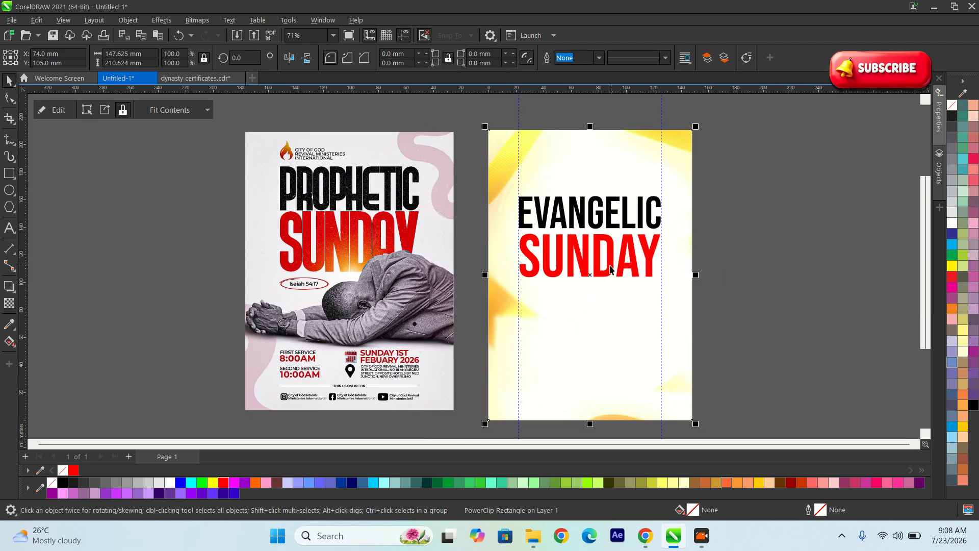
pyautogui.click(610, 269)
pyautogui.hotkey('alt', 'Tab')
pyautogui.hotkey('alt', 'Tab')
pyautogui.hotkey('alt', 'Tab')
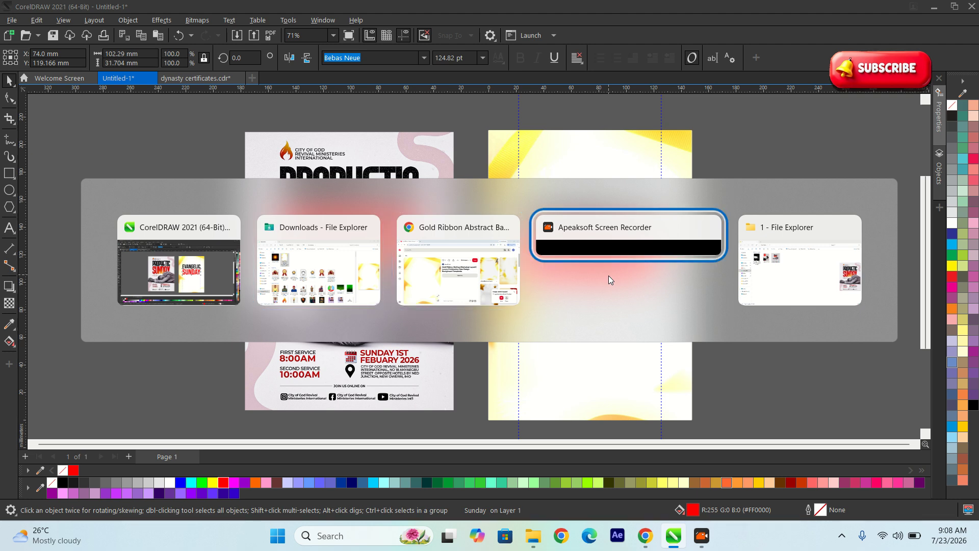
pyautogui.hotkey('alt', 'Tab')
pyautogui.click(258, 197)
pyautogui.click(161, 164)
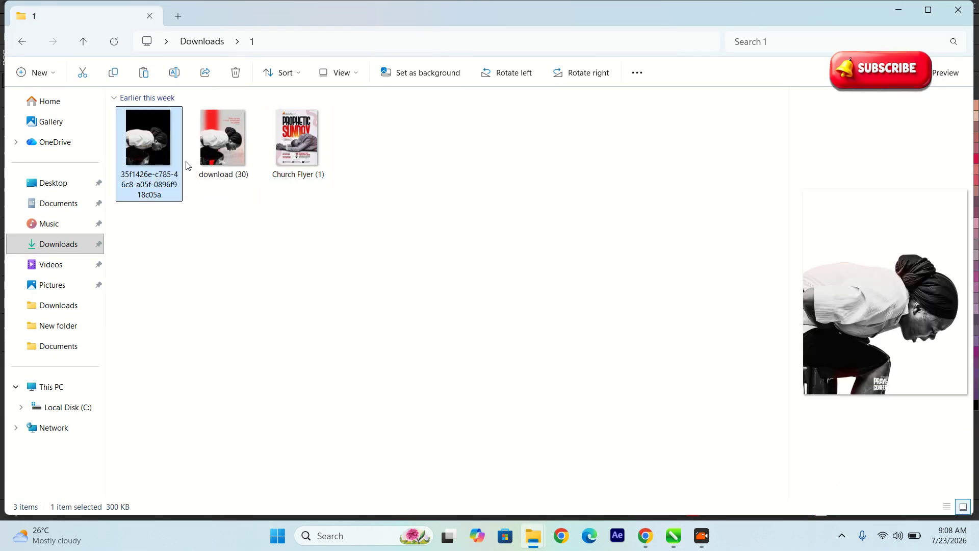
pyautogui.hotkey('alt', 'Tab')
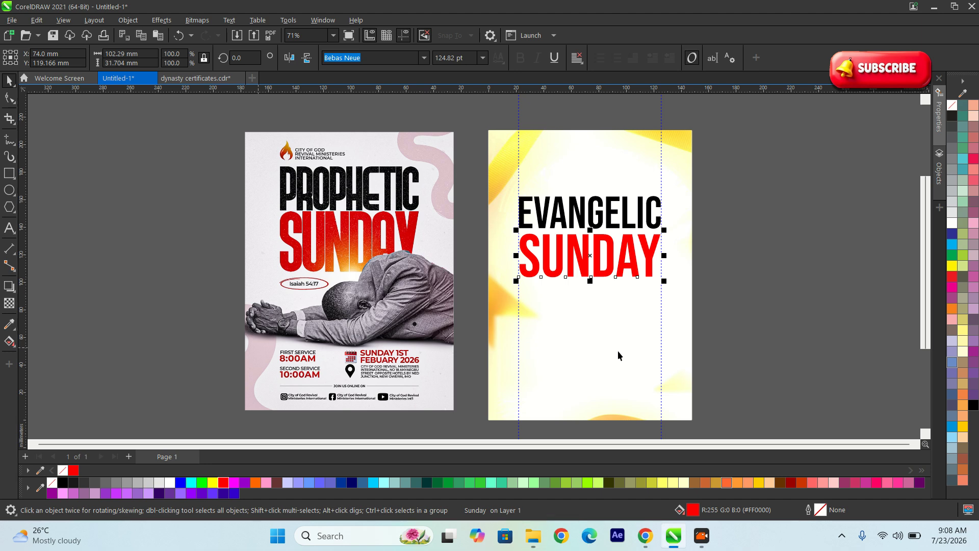
pyautogui.click(794, 362)
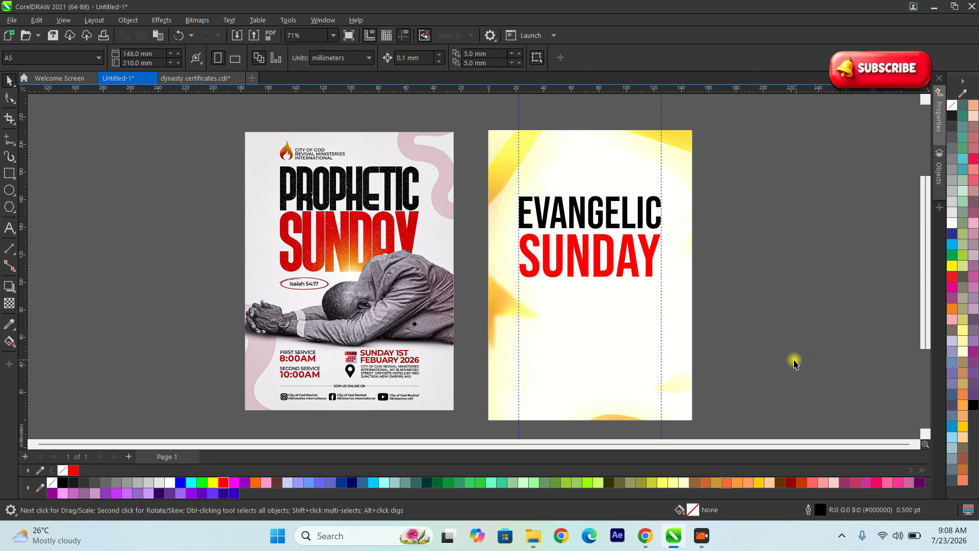
# Step: Paste the bowed woman's image, scale it to about 92 × 115 mm and place it over the flyer just below the title
pyautogui.hotkey('ctrl', 'v')
pyautogui.scroll(-1, 557, 222)
pyautogui.moveTo(594, 268); pyautogui.dragTo(629, 274)
pyautogui.moveTo(736, 413); pyautogui.dragTo(662, 343)
pyautogui.scroll(1, 614, 271)
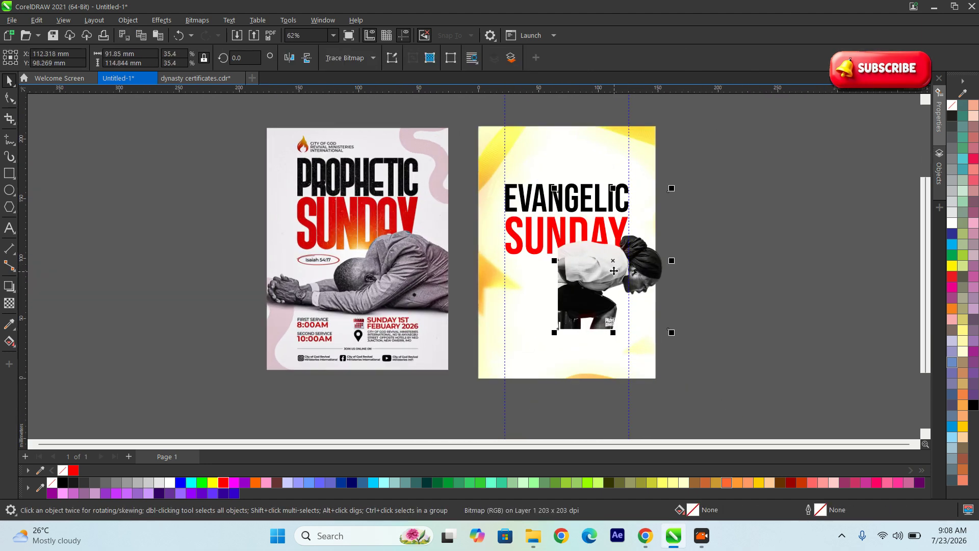
pyautogui.moveTo(598, 265); pyautogui.dragTo(563, 269)
pyautogui.scroll(1, 554, 276)
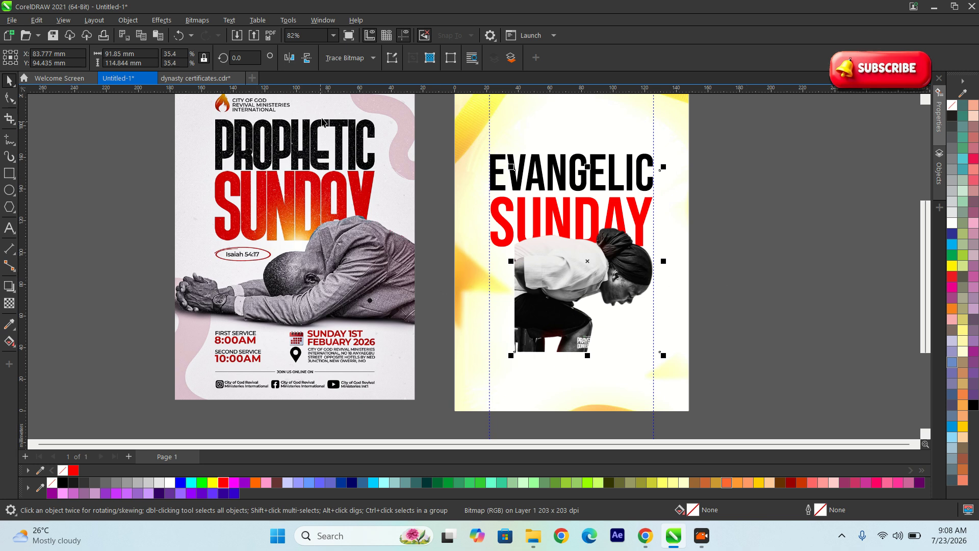
# Step: Mirror the bowed woman's image horizontally and move it out beside the page
pyautogui.click(288, 58)
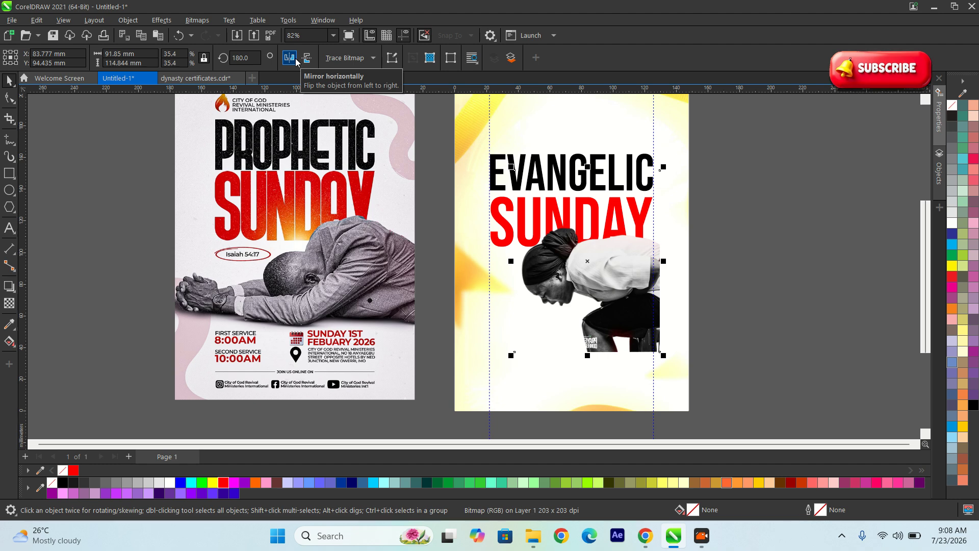
pyautogui.click(769, 284)
pyautogui.moveTo(612, 270); pyautogui.dragTo(638, 309)
pyautogui.click(809, 200)
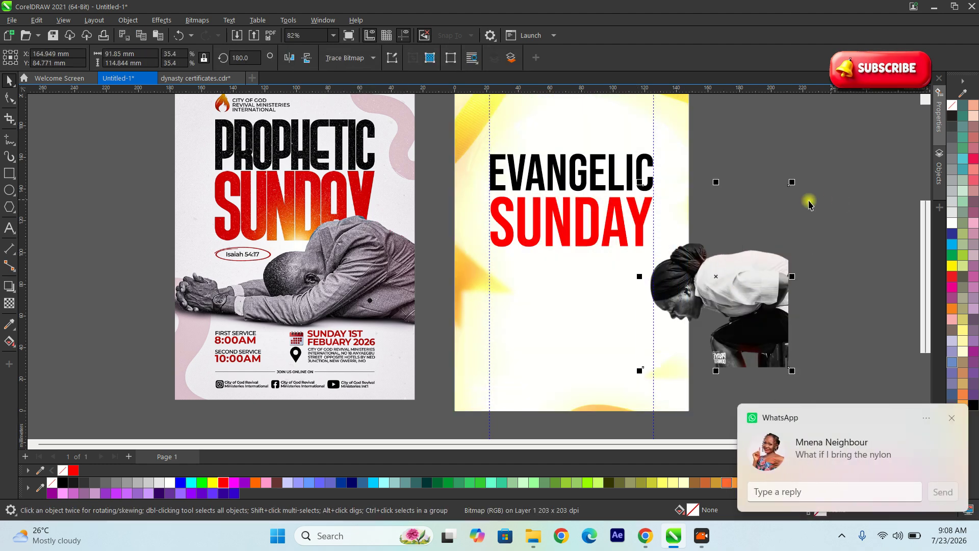
pyautogui.click(775, 203)
# Step: PowerClip the mirrored image of the woman into the flyer's background rectangle
pyautogui.moveTo(742, 306); pyautogui.dragTo(651, 303)
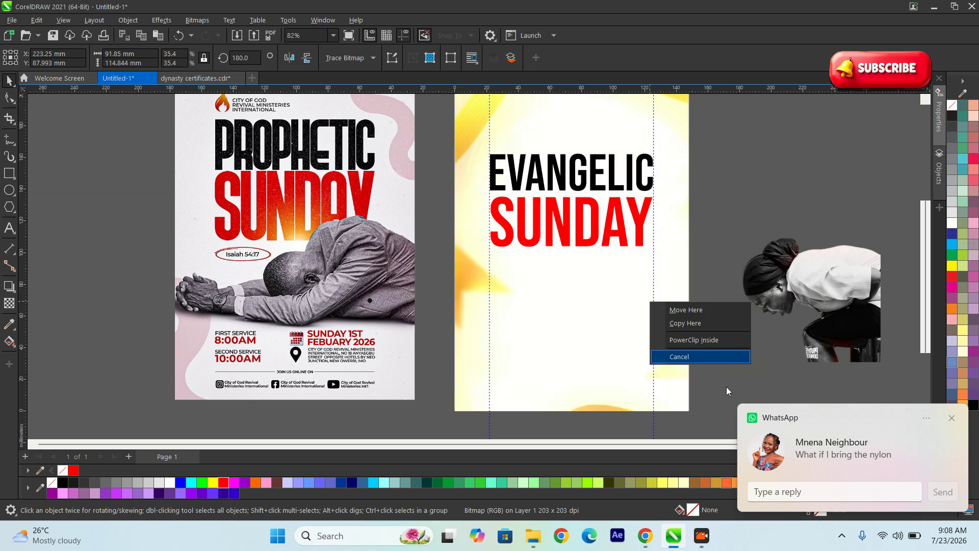
pyautogui.click(951, 417)
pyautogui.moveTo(806, 292); pyautogui.dragTo(642, 309)
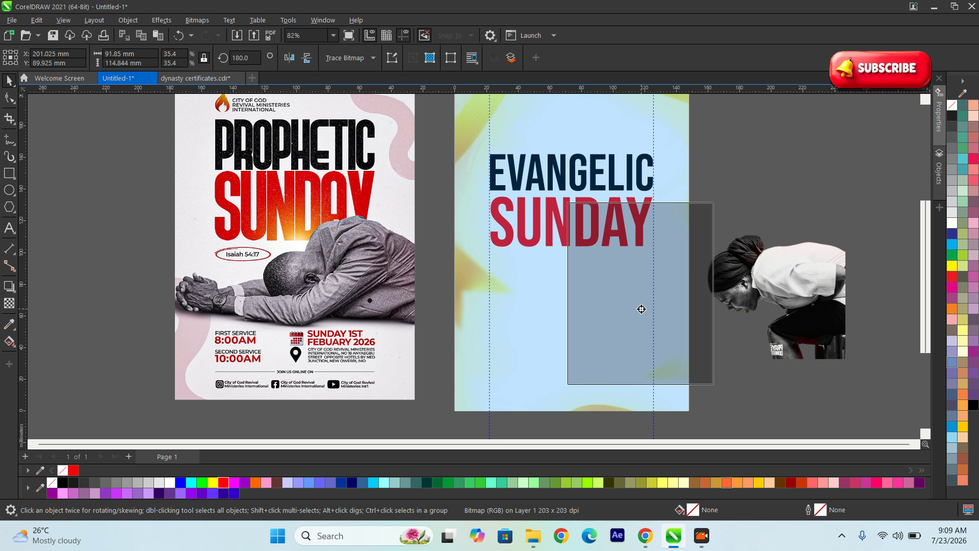
pyautogui.moveTo(641, 310); pyautogui.dragTo(641, 309)
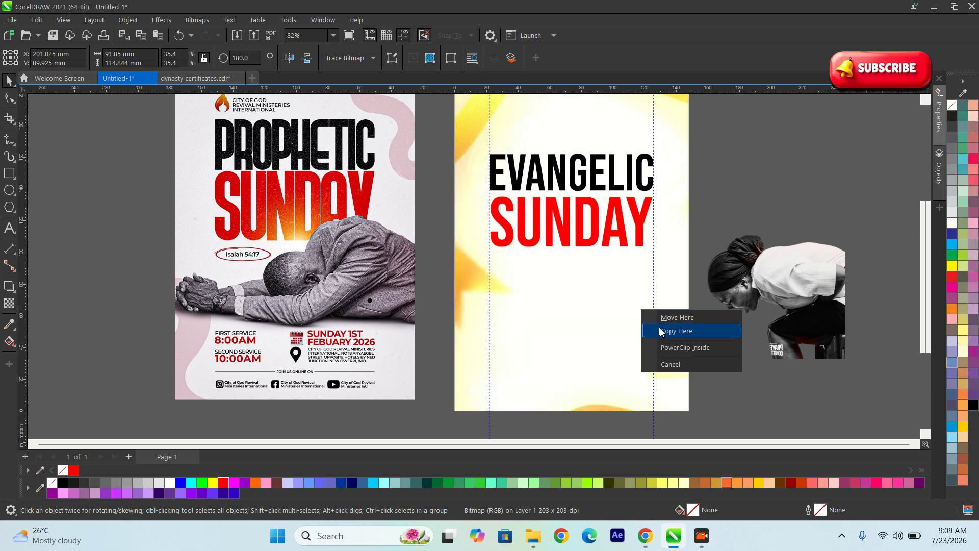
pyautogui.click(697, 349)
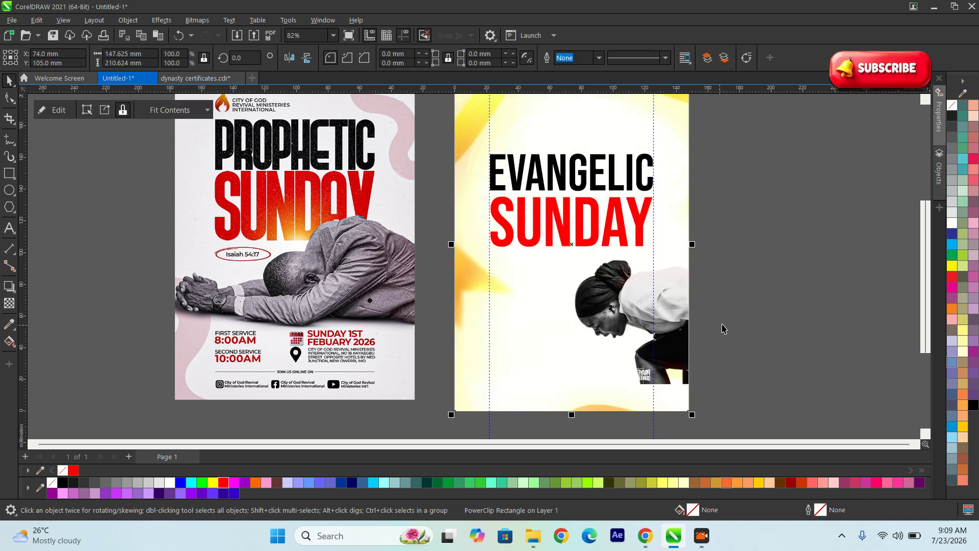
pyautogui.click(746, 279)
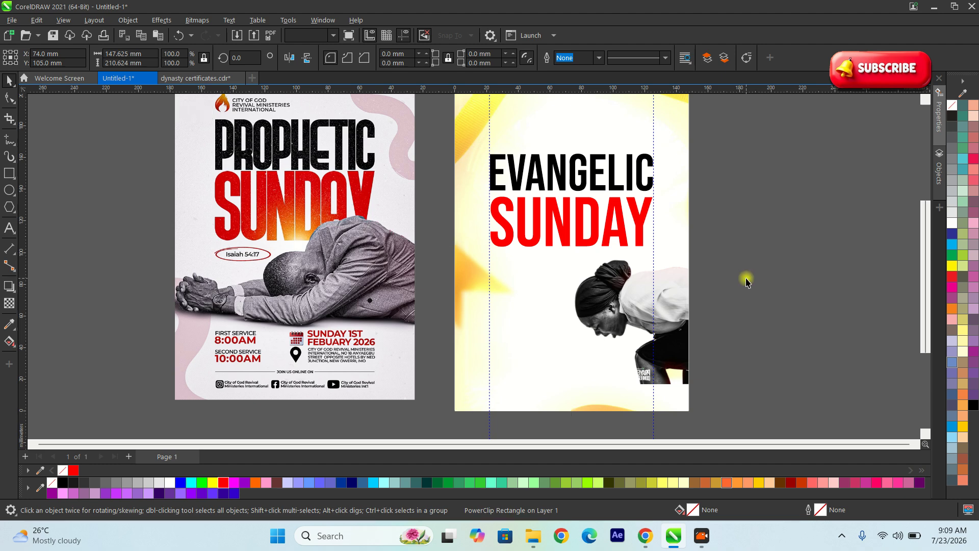
# Step: Cut the woman's image out of the PowerClip contents, finish editing and paste it back onto the page
pyautogui.click(636, 308)
pyautogui.doubleClick(622, 292)
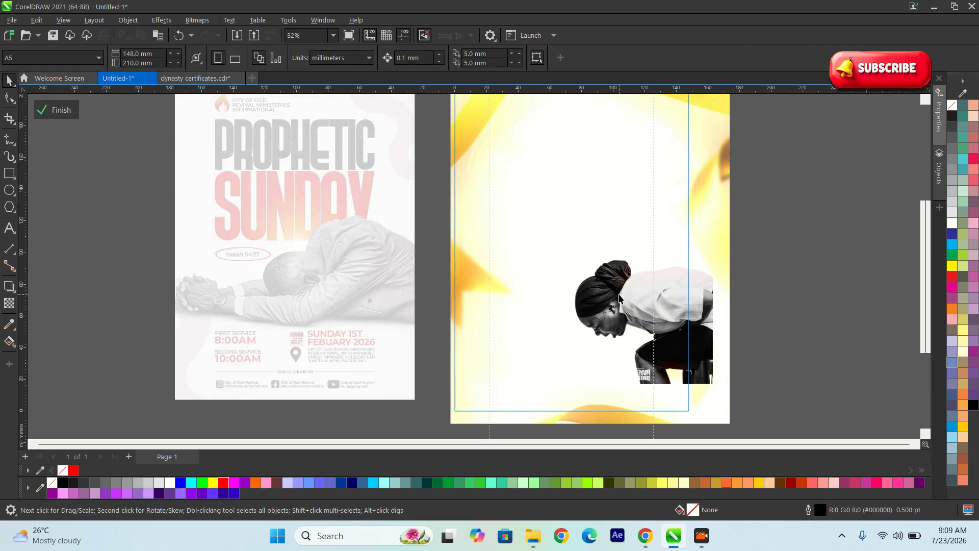
pyautogui.moveTo(622, 292); pyautogui.dragTo(600, 260)
pyautogui.hotkey('ctrl', 'z')
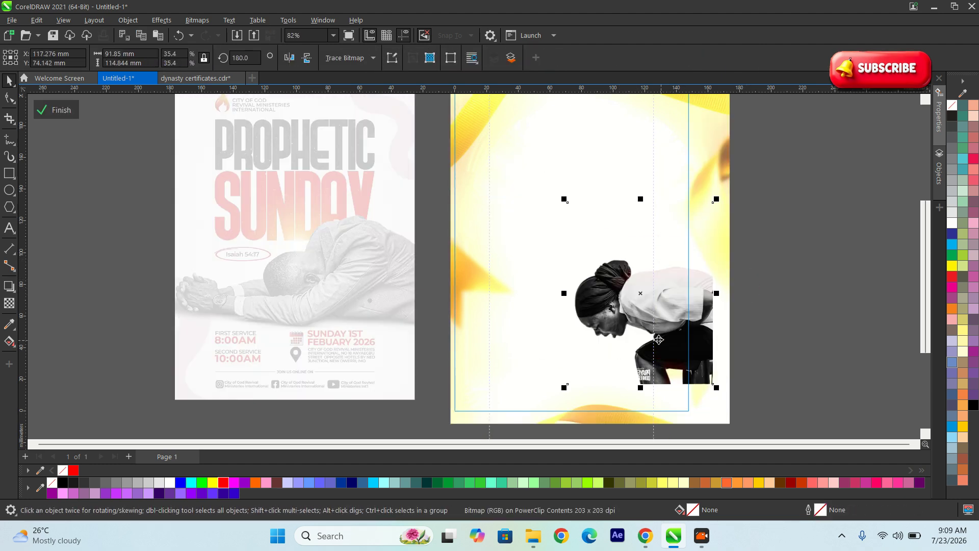
pyautogui.press('Delete')
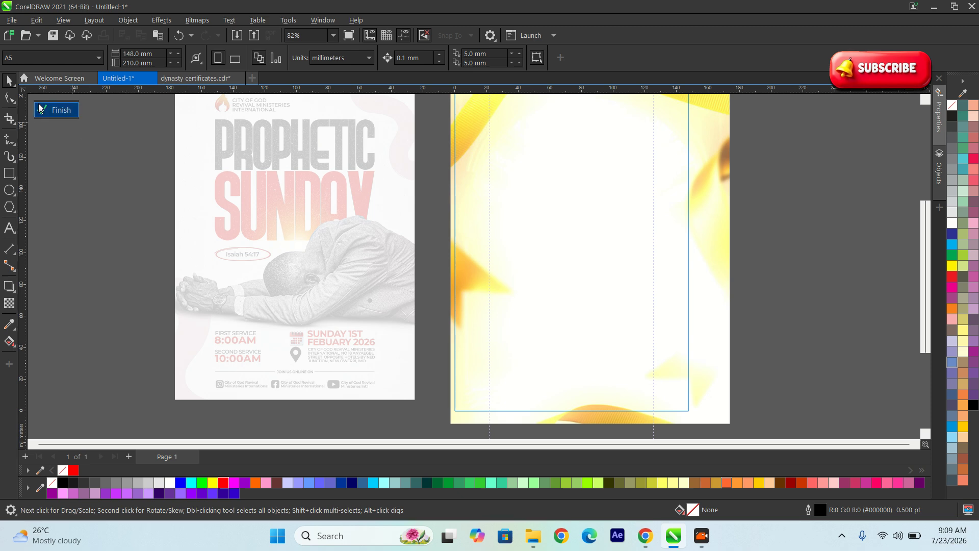
pyautogui.click(55, 109)
pyautogui.click(785, 266)
pyautogui.hotkey('ctrl', 'v')
# Step: Move the woman's image up to overlap "SUNDAY", then use the Shape tool to trim its right side to the page edge
pyautogui.scroll(1, 676, 280)
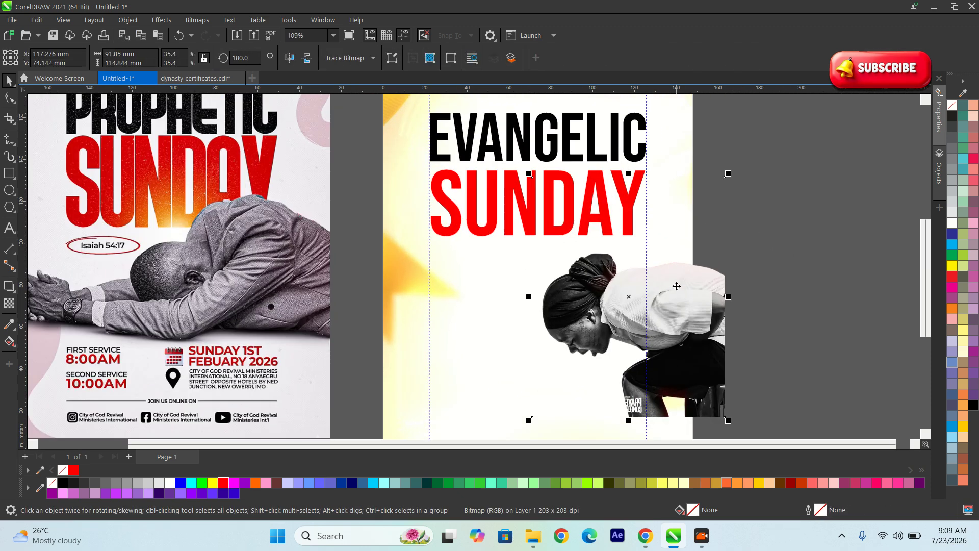
pyautogui.moveTo(679, 305); pyautogui.dragTo(641, 279)
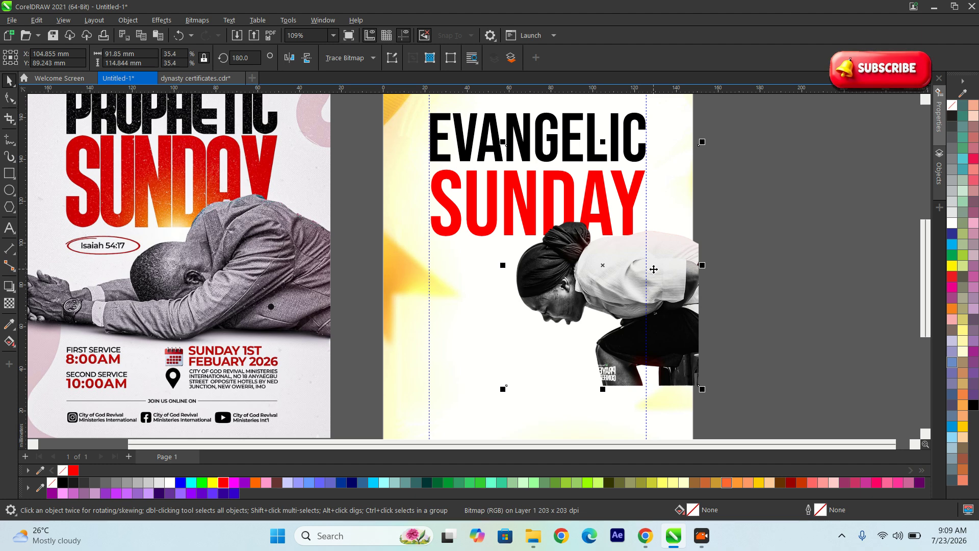
pyautogui.click(10, 99)
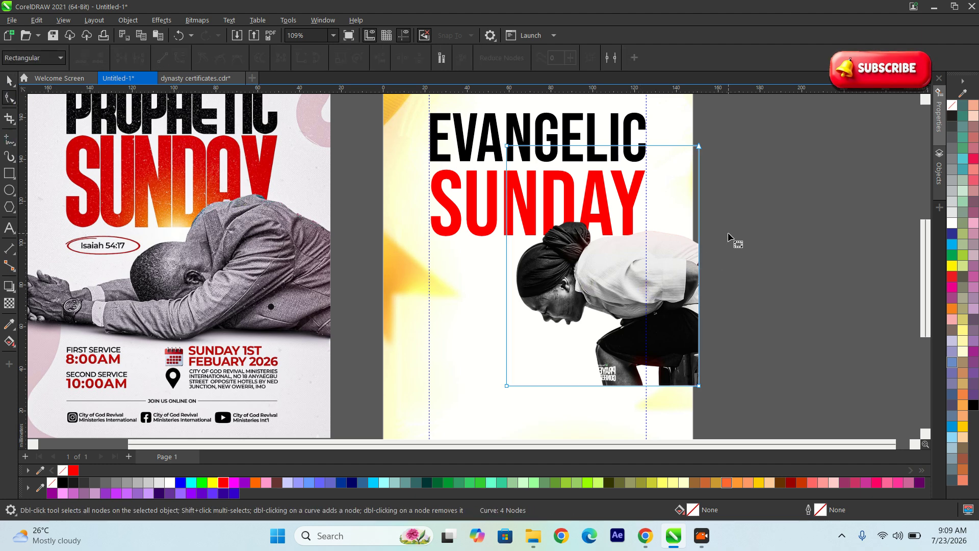
pyautogui.scroll(1, 691, 233)
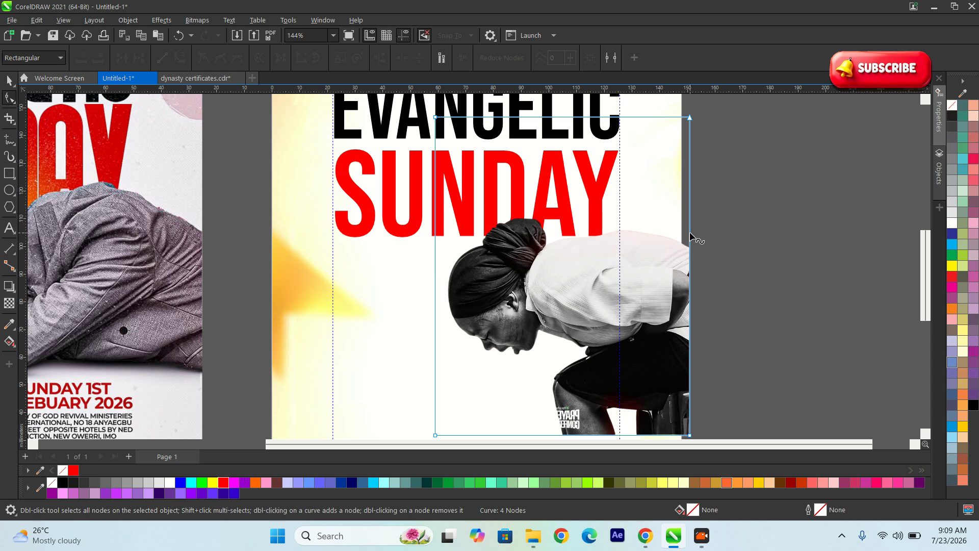
pyautogui.moveTo(690, 235); pyautogui.dragTo(681, 233)
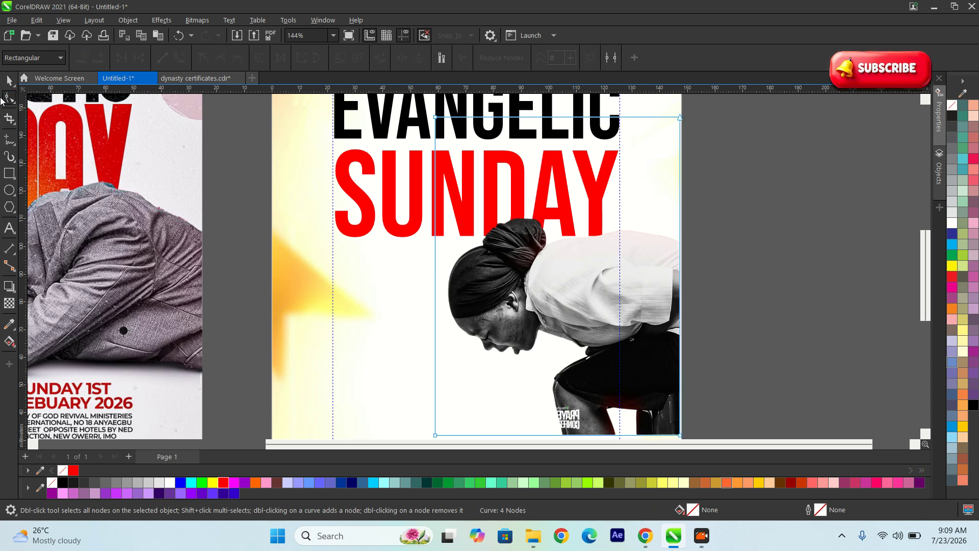
# Step: Enlarge the woman's image to about 103 by 134 mm and shift it so its right side meets the page edge
pyautogui.click(680, 220)
pyautogui.press('space')
pyautogui.scroll(-2, 692, 306)
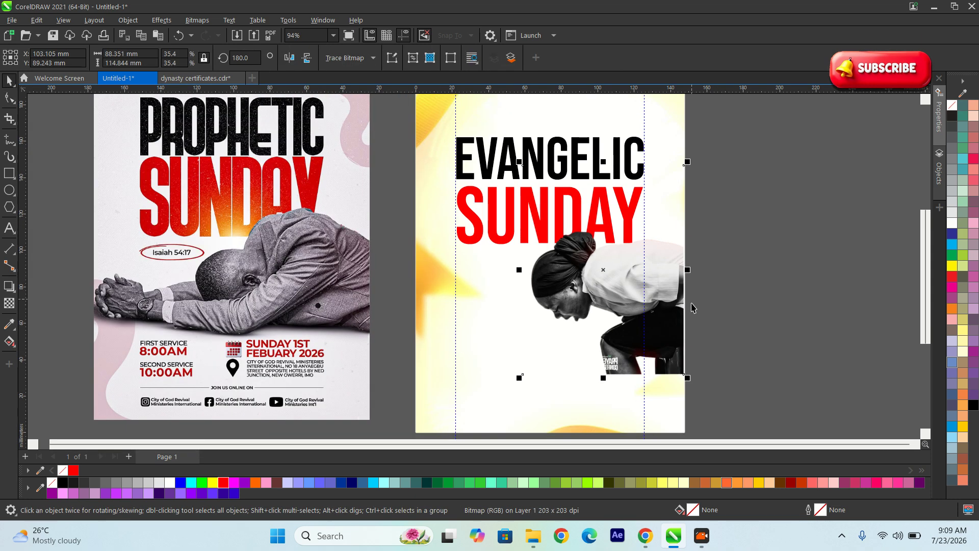
pyautogui.press('space')
pyautogui.press('space')
pyautogui.press('space')
pyautogui.press('space')
pyautogui.scroll(3, 629, 321)
pyautogui.scroll(-3, 636, 358)
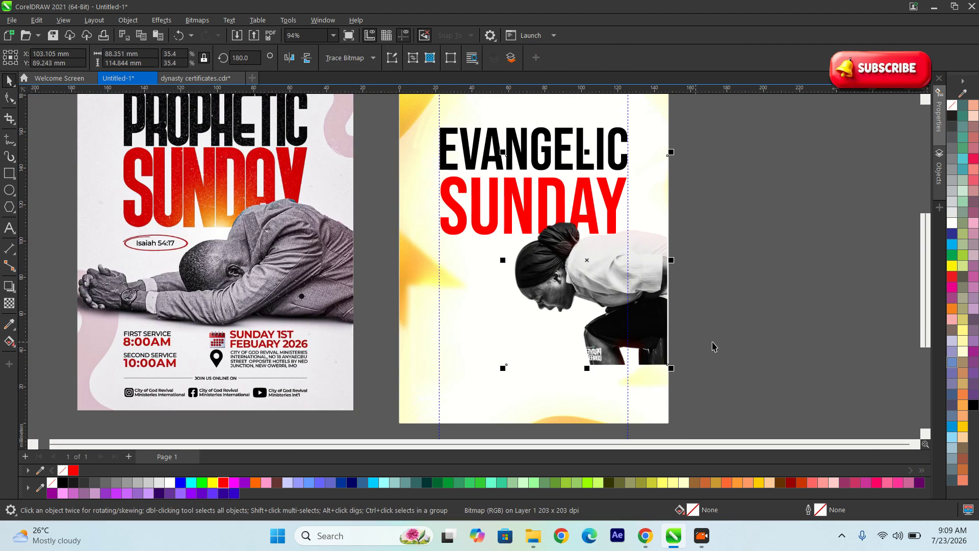
pyautogui.moveTo(668, 376); pyautogui.dragTo(698, 385)
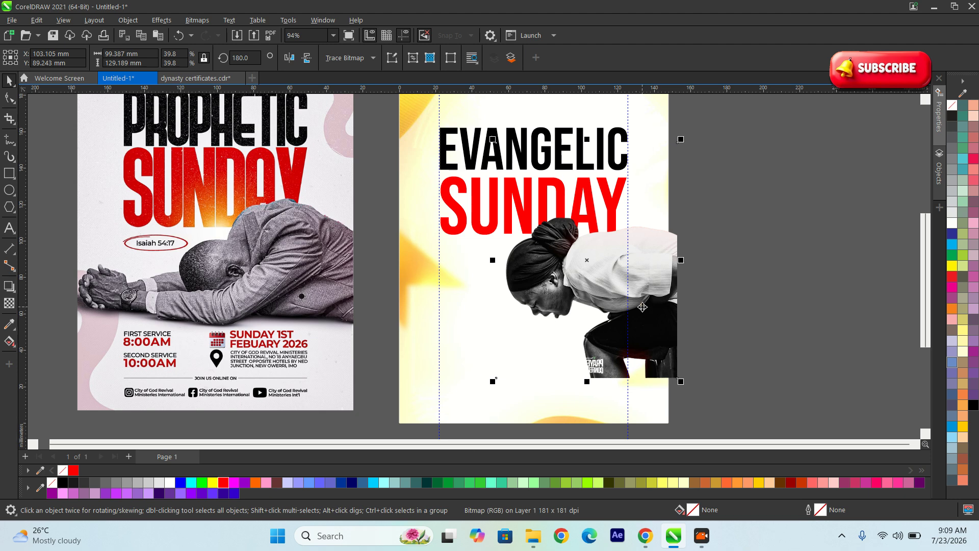
pyautogui.moveTo(640, 307); pyautogui.dragTo(630, 295)
pyautogui.moveTo(672, 387); pyautogui.dragTo(679, 397)
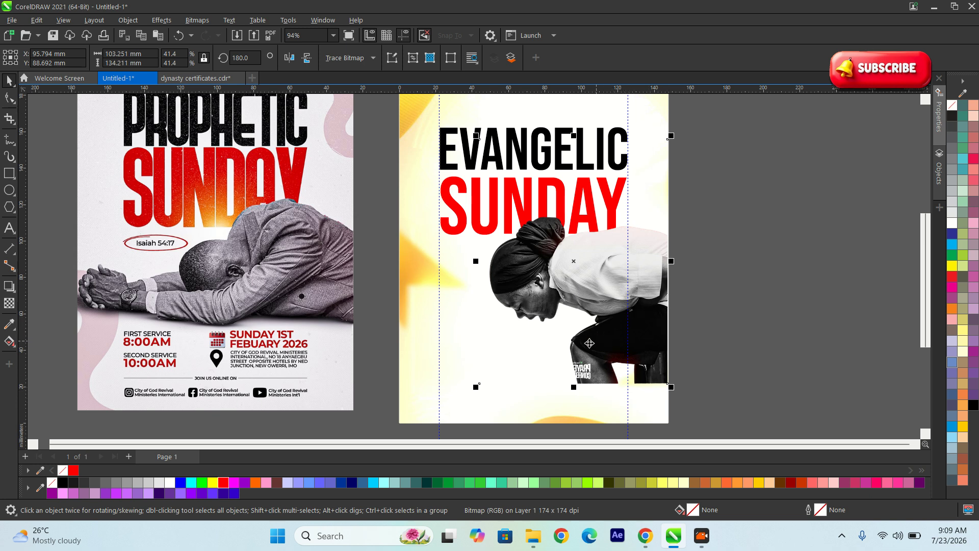
# Step: Apply a vertical linear transparency to the woman's image, fading out her legs below the torso
pyautogui.click(9, 304)
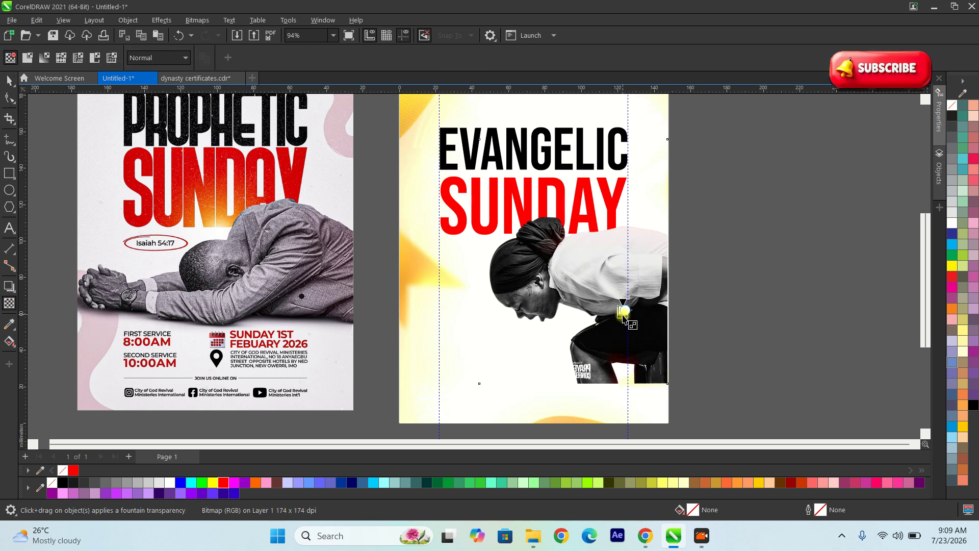
pyautogui.moveTo(622, 309); pyautogui.dragTo(622, 352)
pyautogui.moveTo(622, 309); pyautogui.dragTo(624, 278)
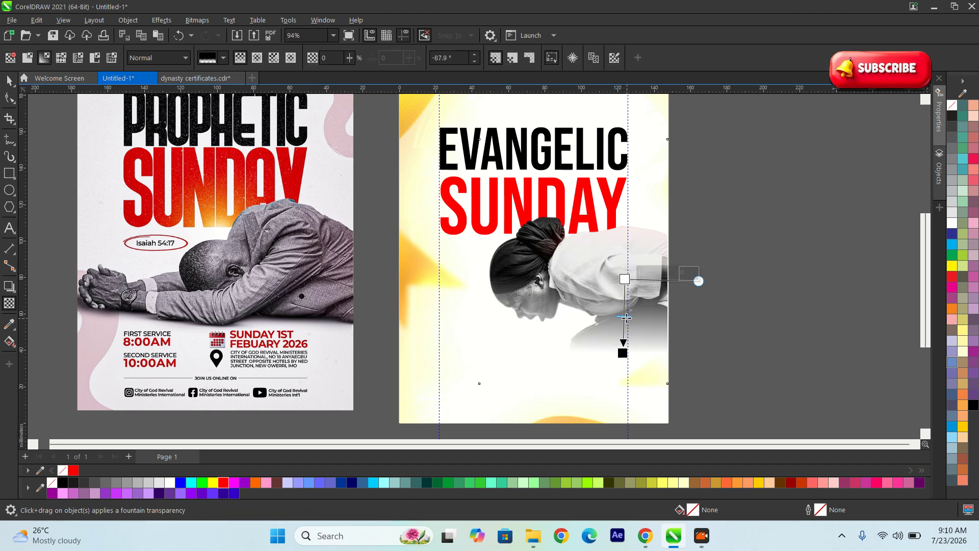
pyautogui.moveTo(624, 328); pyautogui.dragTo(624, 327)
pyautogui.press('space')
pyautogui.scroll(3, 582, 304)
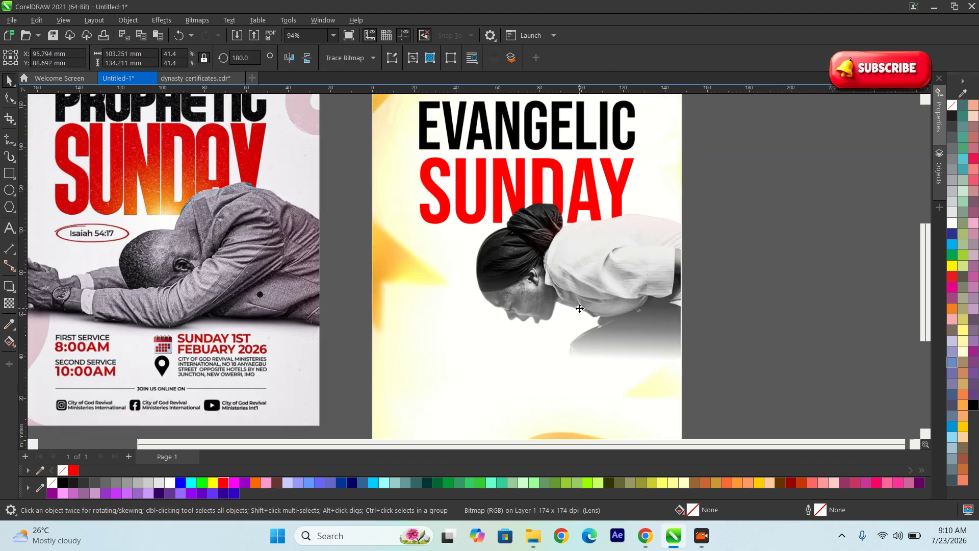
pyautogui.scroll(-3, 610, 294)
pyautogui.click(751, 324)
pyautogui.click(619, 336)
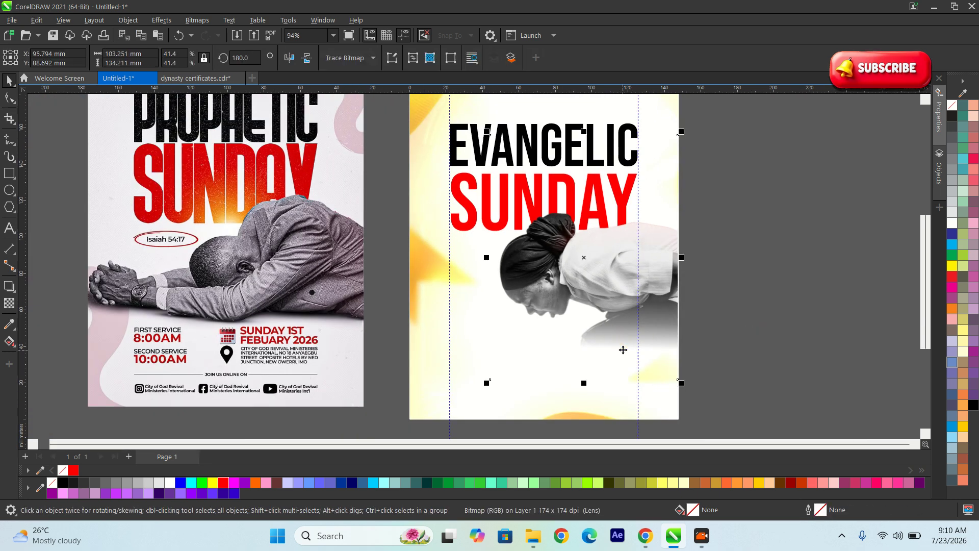
# Step: Try raising the start and end of the transparency on the woman's image, and undo the changes
pyautogui.press('space')
pyautogui.scroll(2, 635, 347)
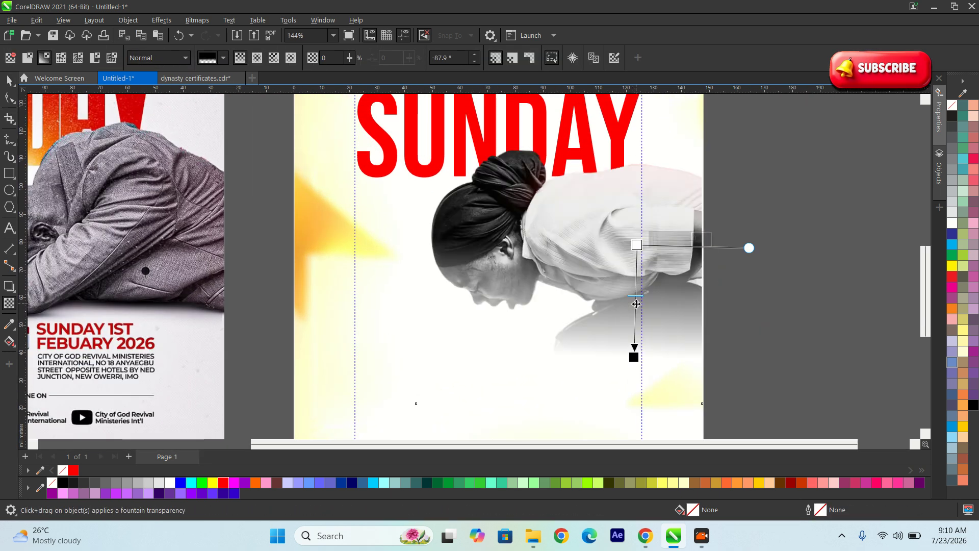
pyautogui.moveTo(635, 354); pyautogui.dragTo(635, 338)
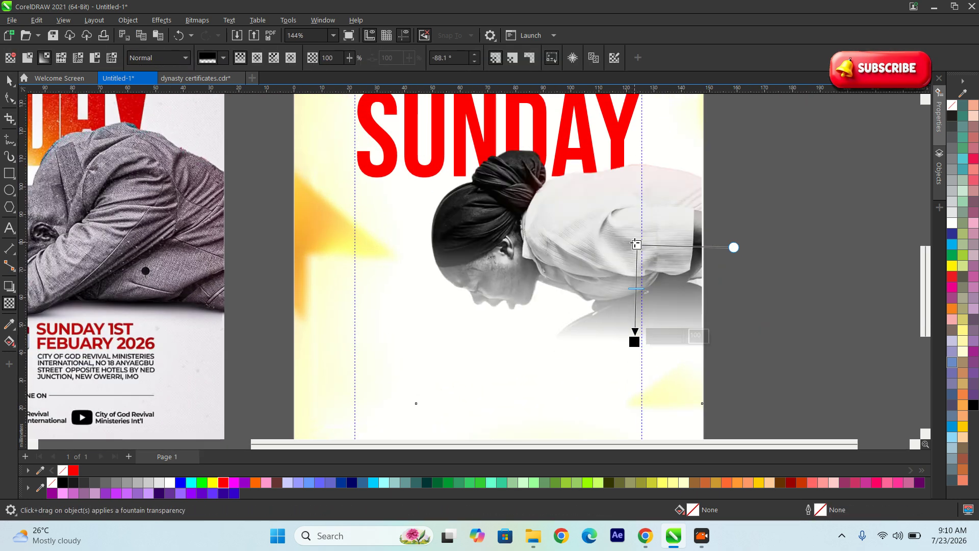
pyautogui.moveTo(637, 245); pyautogui.dragTo(634, 213)
pyautogui.press('space')
pyautogui.scroll(-3, 586, 317)
pyautogui.hotkey('ctrl', 'z')
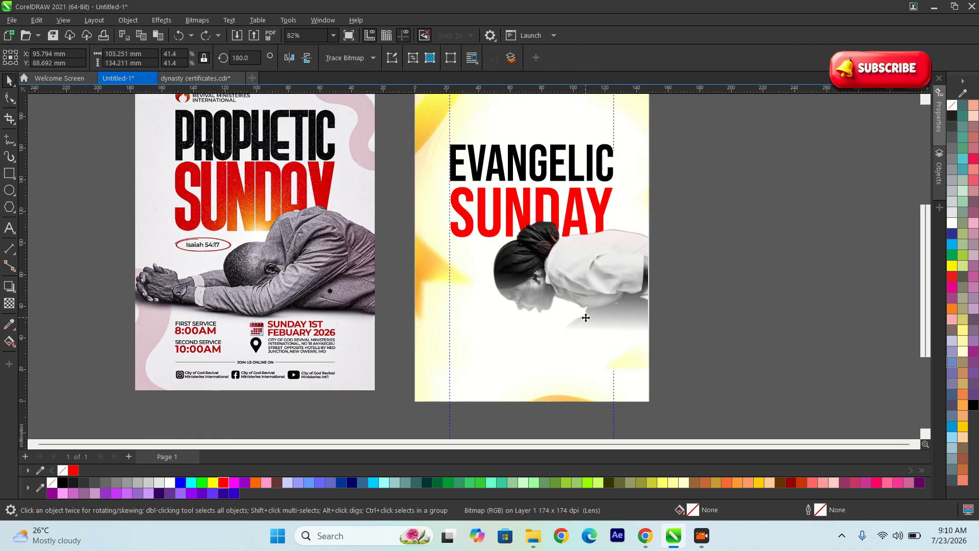
# Step: Lower the transparency's start point on the woman's image and move its midpoint slightly up to sharpen the fade
pyautogui.scroll(3, 586, 317)
pyautogui.press('space')
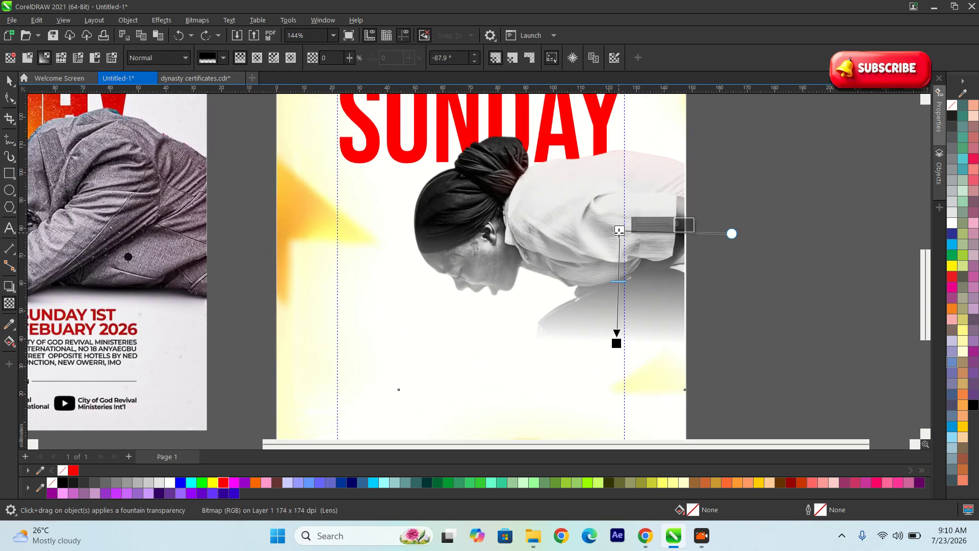
pyautogui.moveTo(619, 228); pyautogui.dragTo(617, 248)
pyautogui.moveTo(618, 290); pyautogui.dragTo(617, 281)
pyautogui.press('space')
pyautogui.scroll(-3, 697, 271)
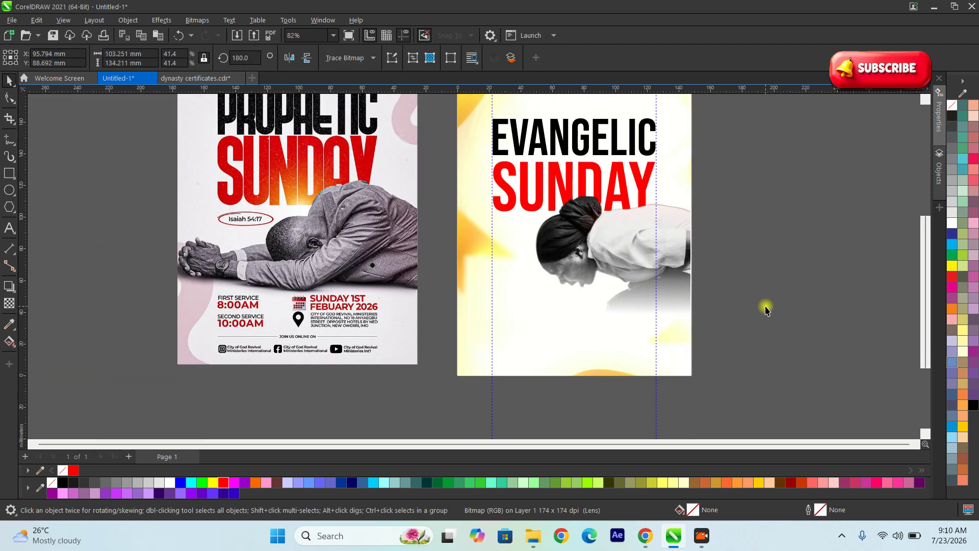
pyautogui.scroll(-2, 645, 312)
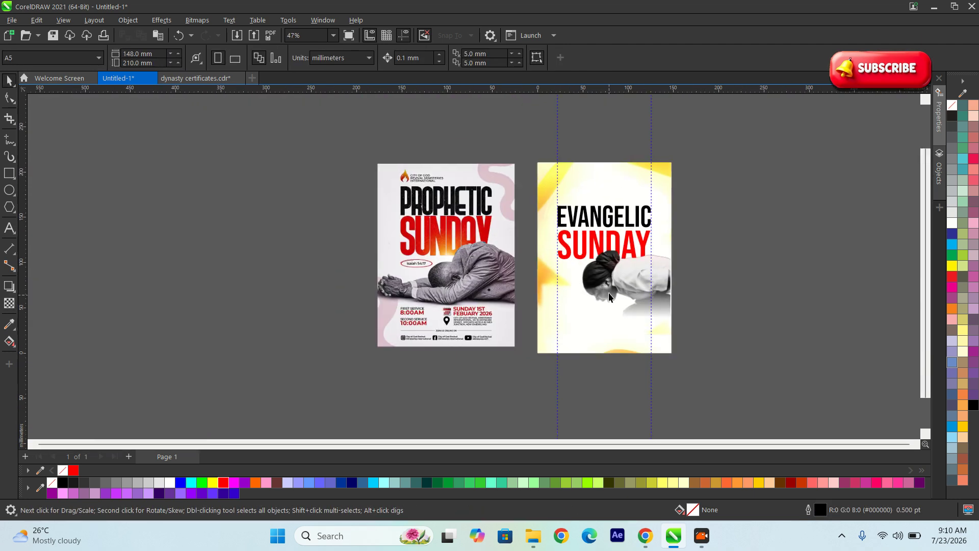
pyautogui.scroll(1, 605, 286)
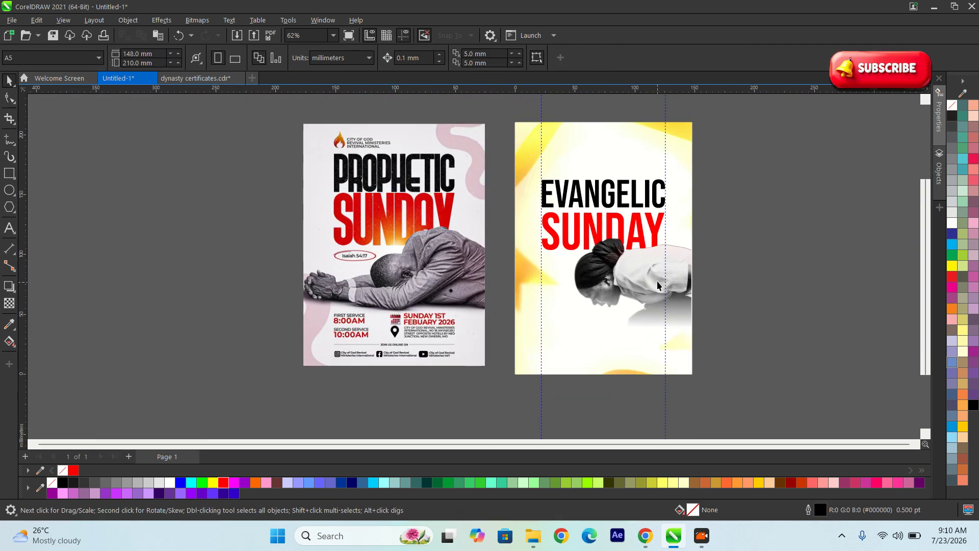
pyautogui.scroll(1, 515, 267)
pyautogui.scroll(1, 566, 344)
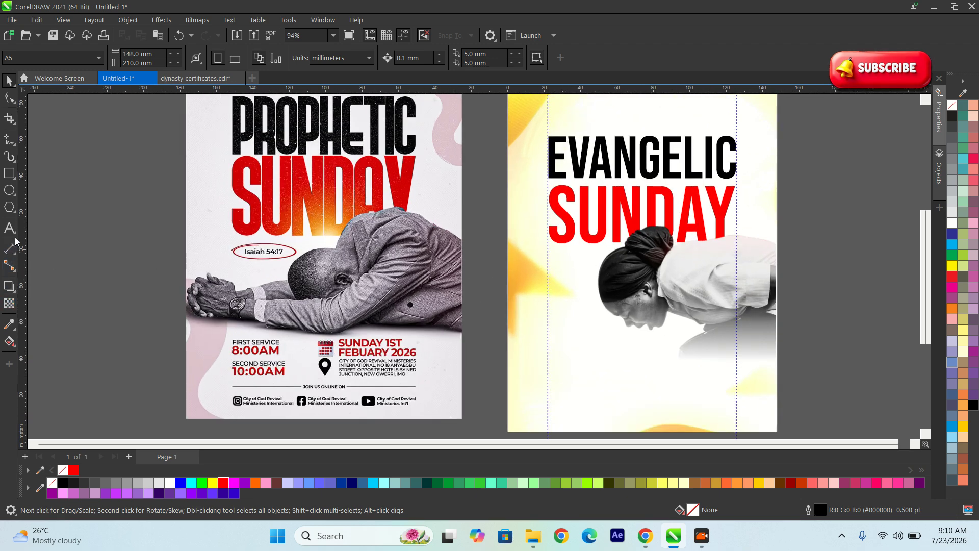
# Step: Add the text "matthew 7:&" in Arial beneath "SUNDAY" and scale it down to about 10 pt
pyautogui.click(13, 232)
pyautogui.click(559, 262)
pyautogui.scroll(3, 561, 268)
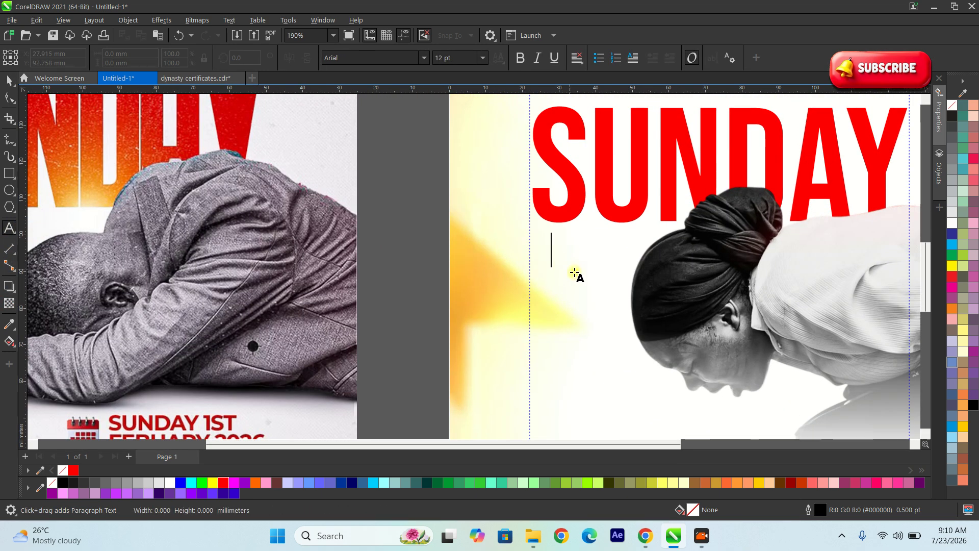
pyautogui.write('ma')
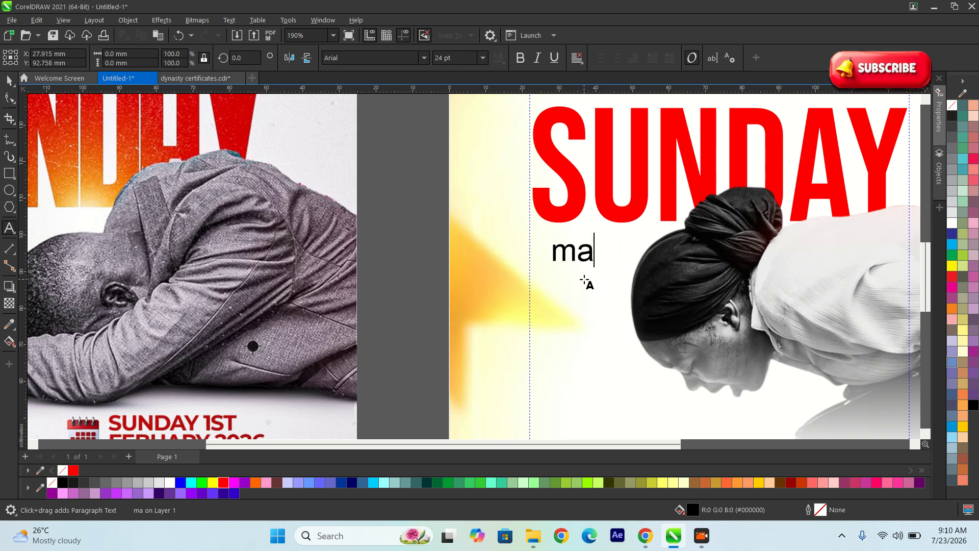
pyautogui.write('tthew')
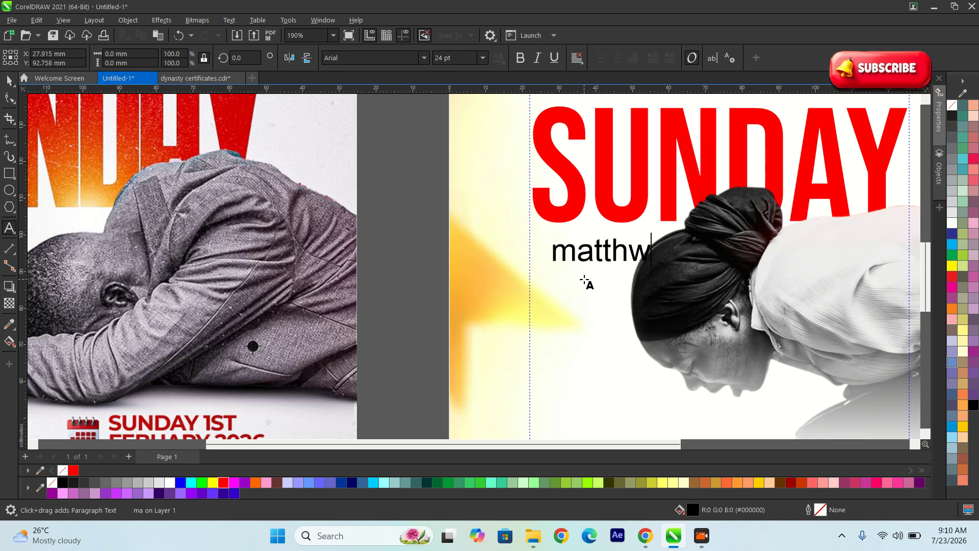
pyautogui.press('BackSpace')
pyautogui.write('ew')
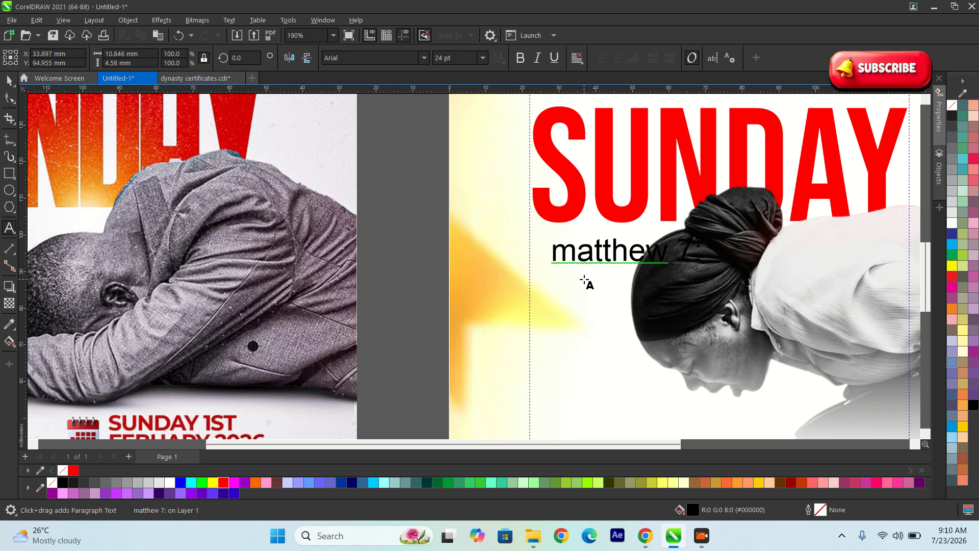
pyautogui.write('7:*')
pyautogui.press('BackSpace')
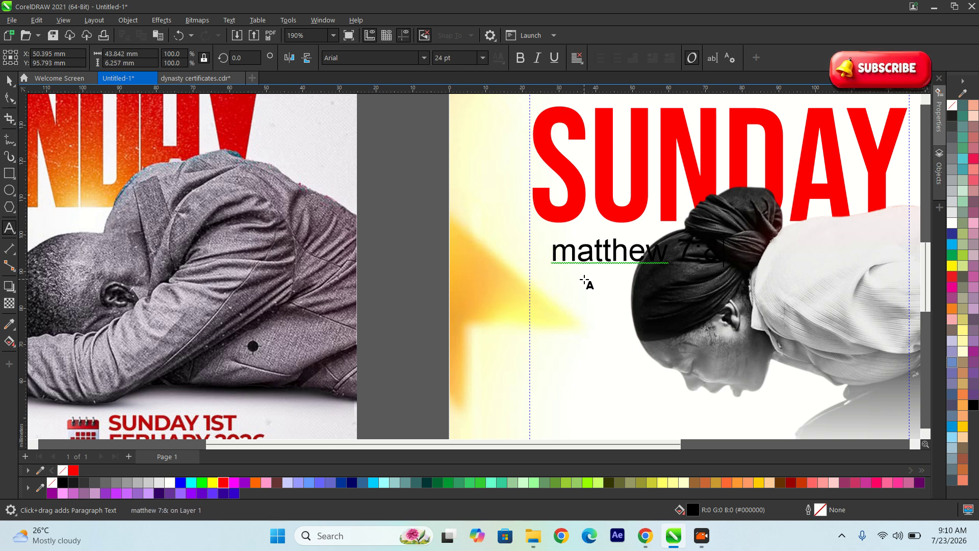
pyautogui.press('BackSpace')
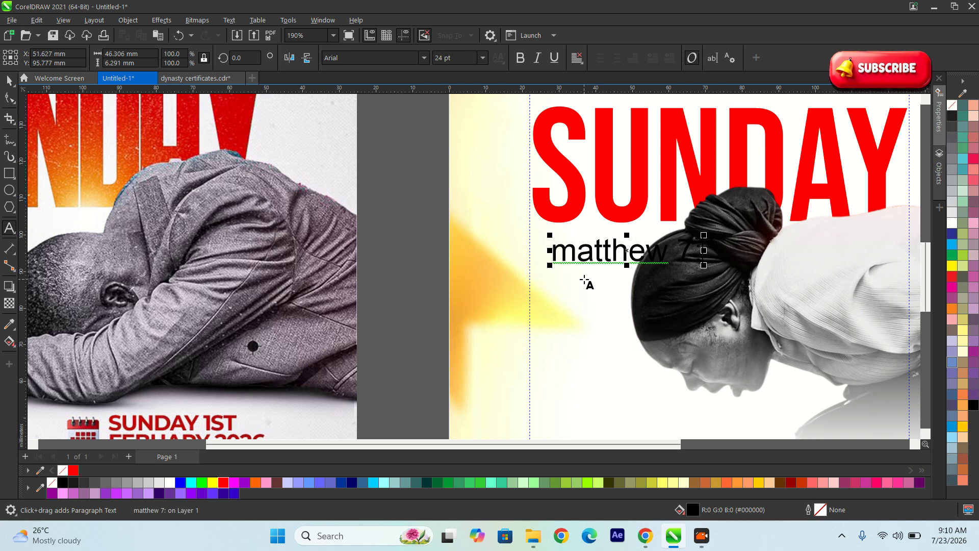
pyautogui.write('&')
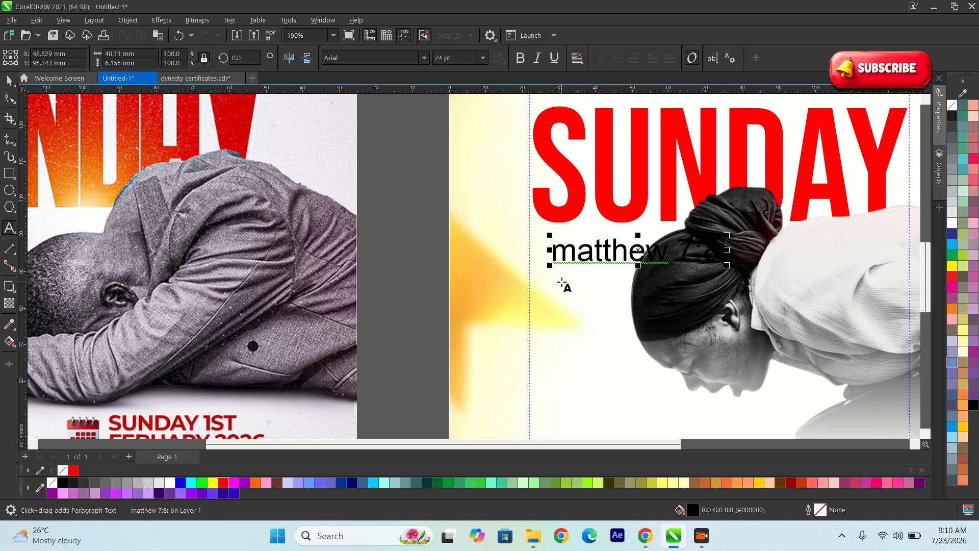
pyautogui.click(11, 83)
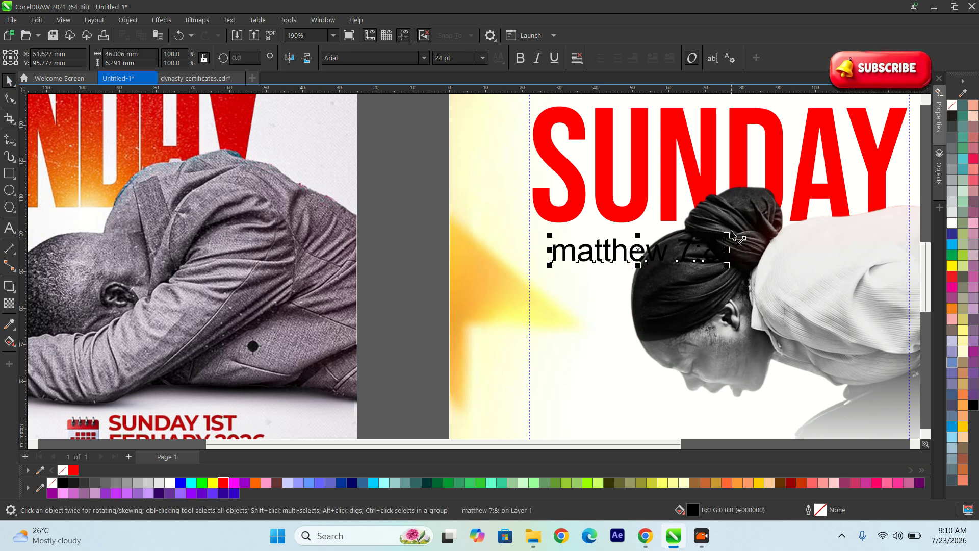
pyautogui.moveTo(726, 235); pyautogui.dragTo(623, 243)
# Step: Correct the Bible verse text to read "Matthew 7:7" with a capital M
pyautogui.scroll(2, 622, 255)
pyautogui.doubleClick(597, 237)
pyautogui.write('7')
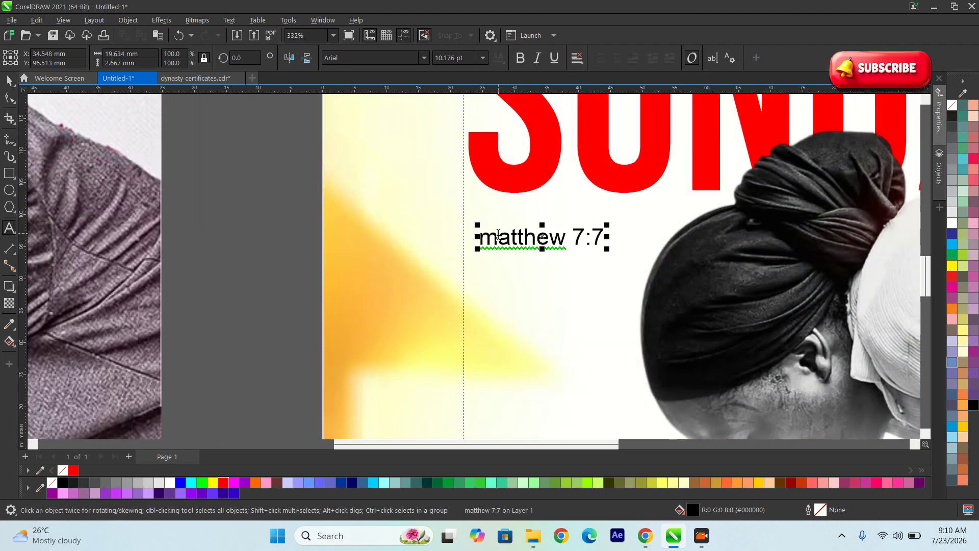
pyautogui.moveTo(498, 235); pyautogui.dragTo(478, 235)
pyautogui.press('BackSpace')
pyautogui.write('M')
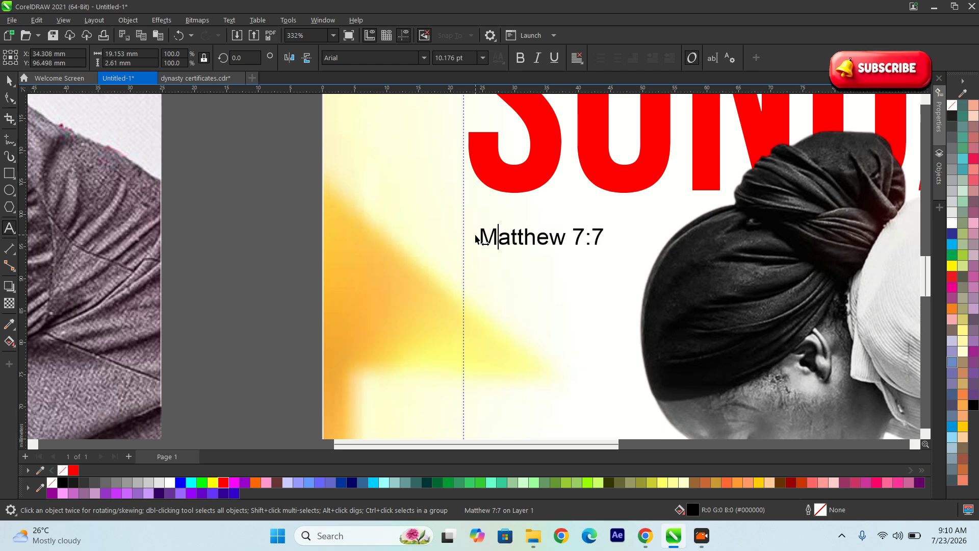
pyautogui.press('Escape')
pyautogui.click(3, 84)
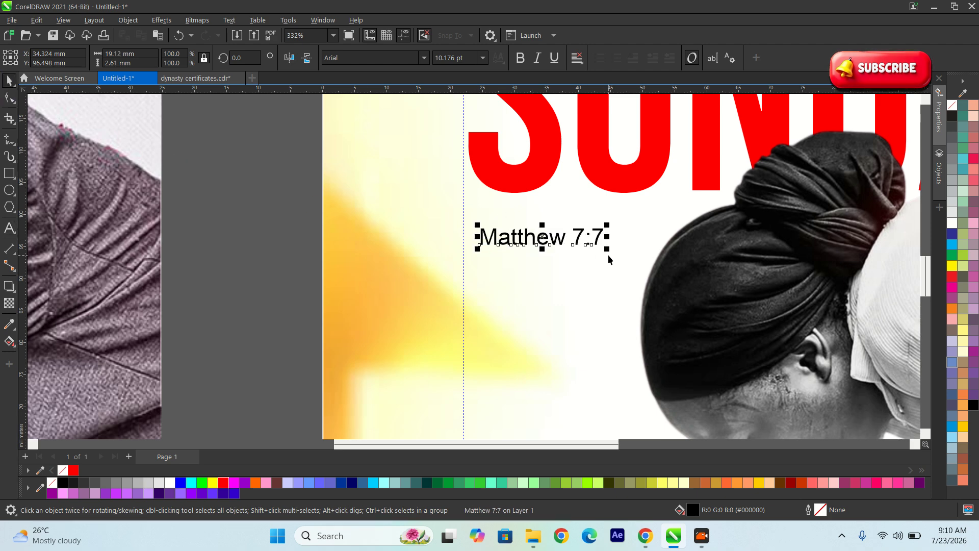
# Step: Enlarge the "Matthew 7:7" text to about 14.5 pt below the start of "SUNDAY"
pyautogui.moveTo(607, 250); pyautogui.dragTo(653, 246)
pyautogui.scroll(-2, 536, 271)
pyautogui.scroll(-2, 515, 306)
# Step: Move "SUNDAY" slightly up to tighten the gap below "EVANGELIC"
pyautogui.click(605, 179)
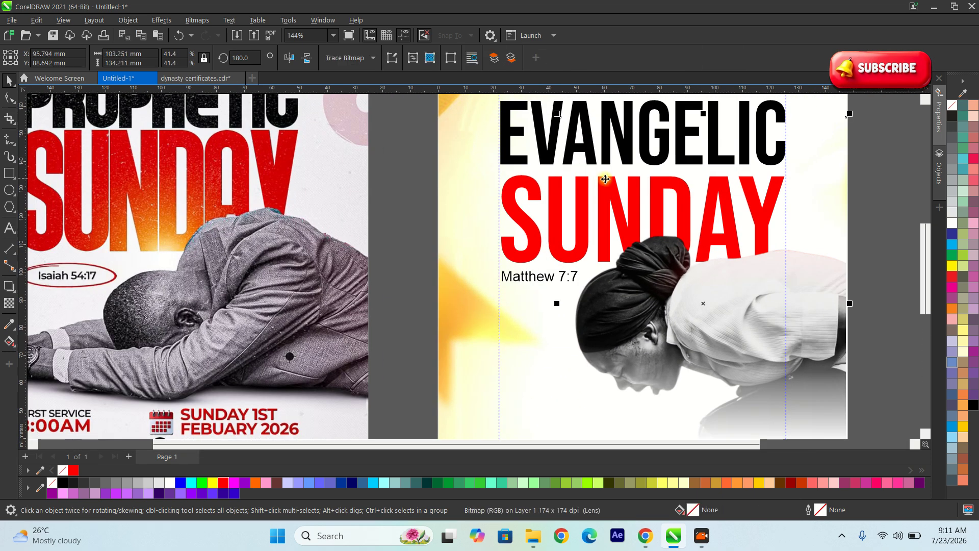
pyautogui.moveTo(562, 199); pyautogui.dragTo(558, 194)
pyautogui.scroll(-4, 524, 216)
pyautogui.click(787, 242)
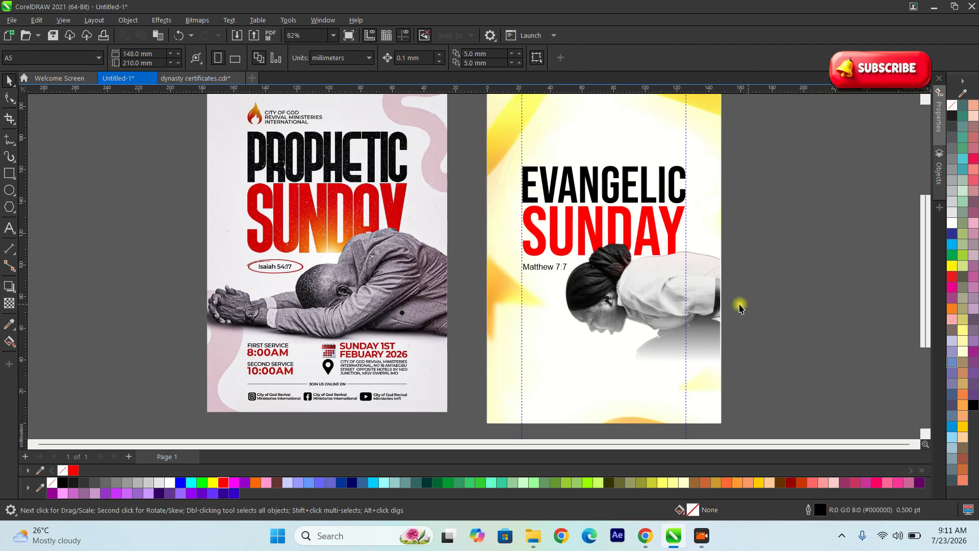
# Step: Draw a rectangle about 31.5 by 7 mm around the "Matthew 7:7" text and fill it white
pyautogui.scroll(3, 538, 285)
pyautogui.scroll(2, 556, 258)
pyautogui.click(553, 259)
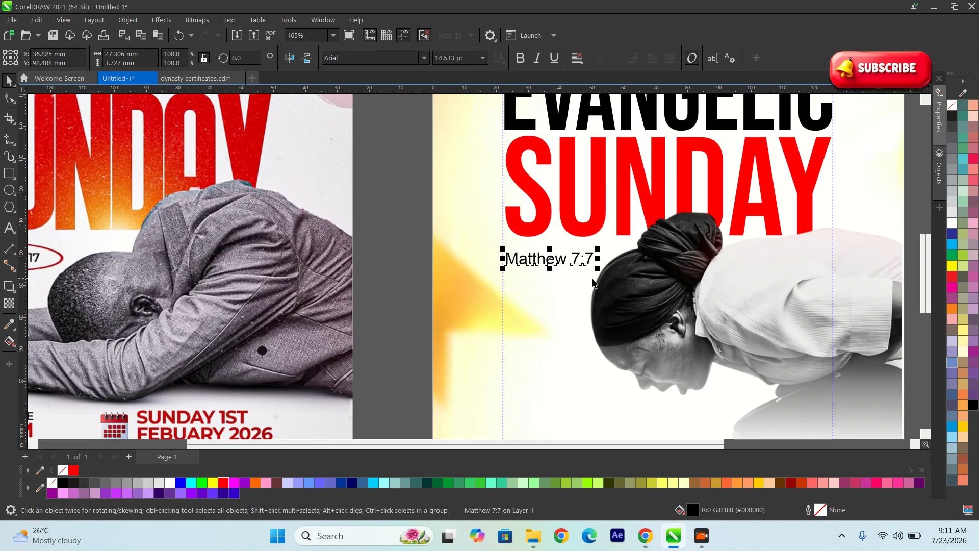
pyautogui.scroll(-3, 547, 274)
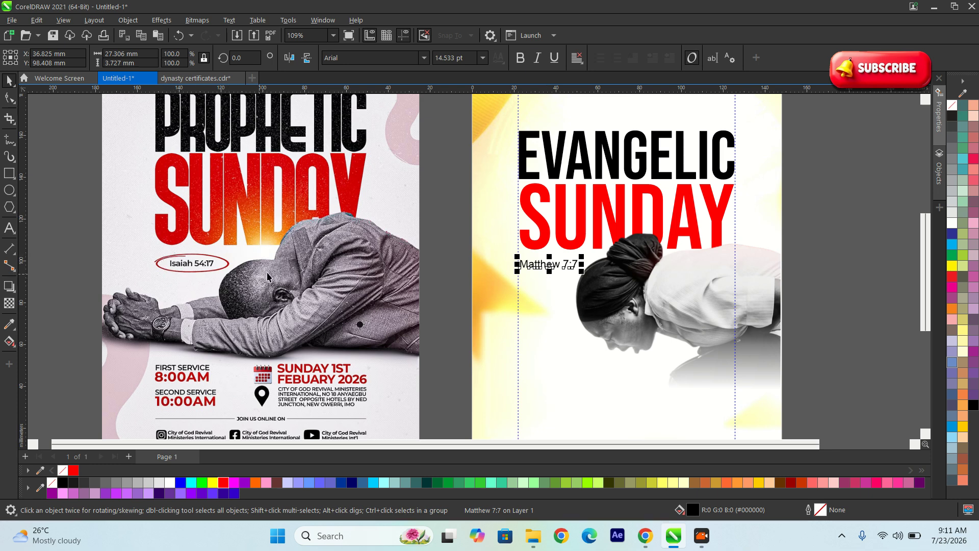
pyautogui.scroll(3, 531, 256)
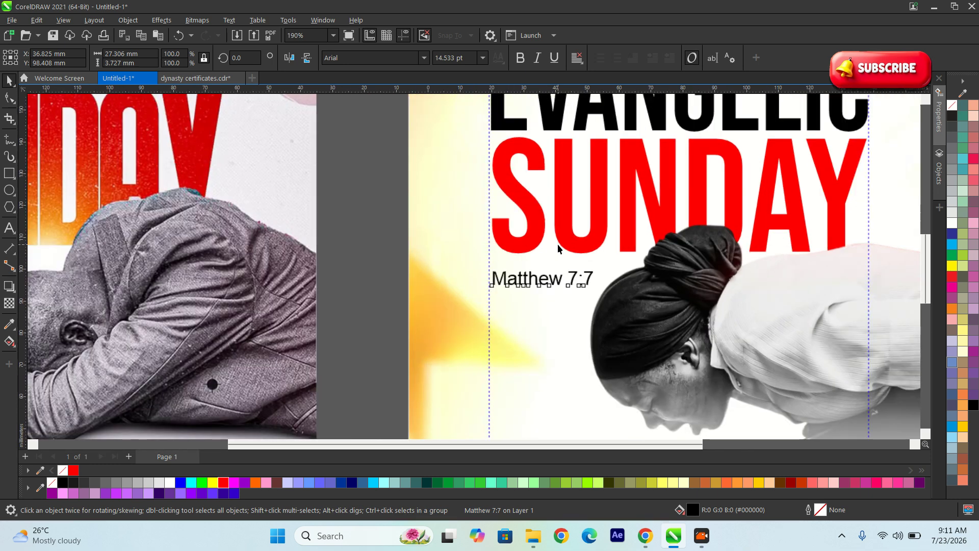
pyautogui.click(9, 174)
pyautogui.scroll(3, 477, 251)
pyautogui.moveTo(483, 270); pyautogui.dragTo(685, 315)
pyautogui.press('space')
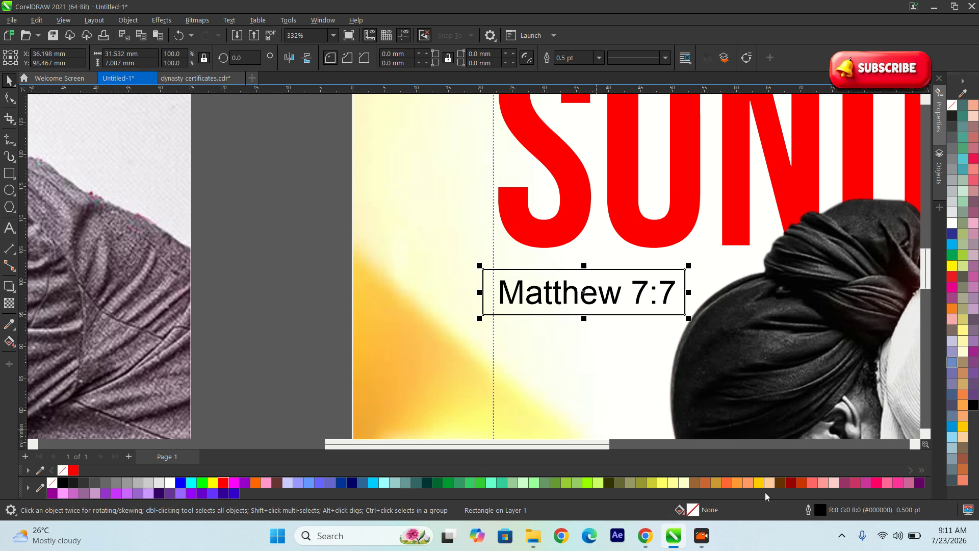
pyautogui.click(792, 483)
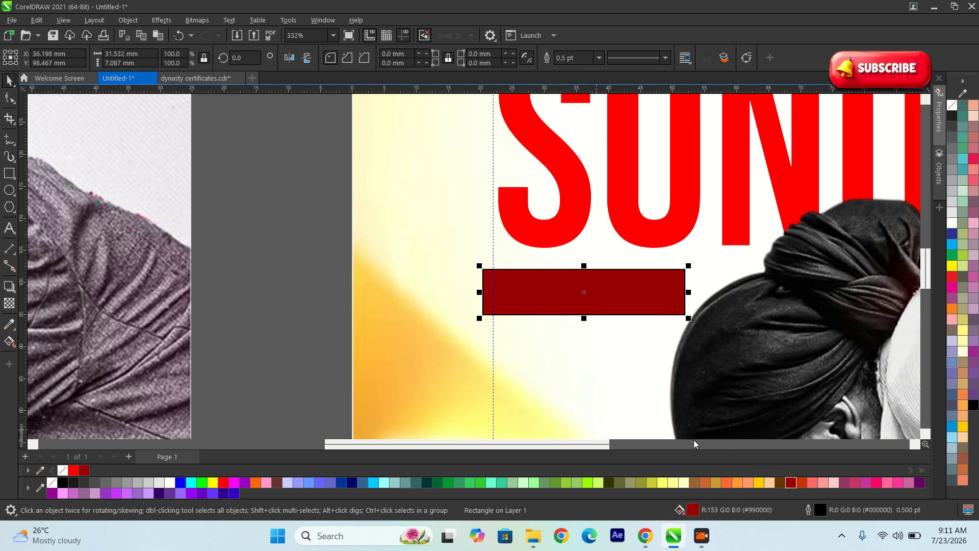
pyautogui.click(170, 484)
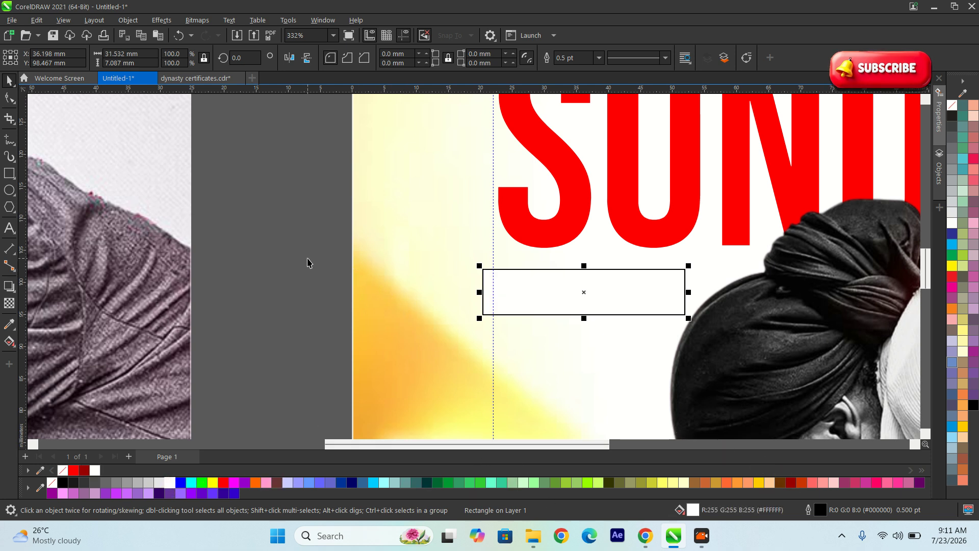
# Step: Fill the rectangle below "SUNDAY" with dark brown (#663300) and remove its outline
pyautogui.click(791, 483)
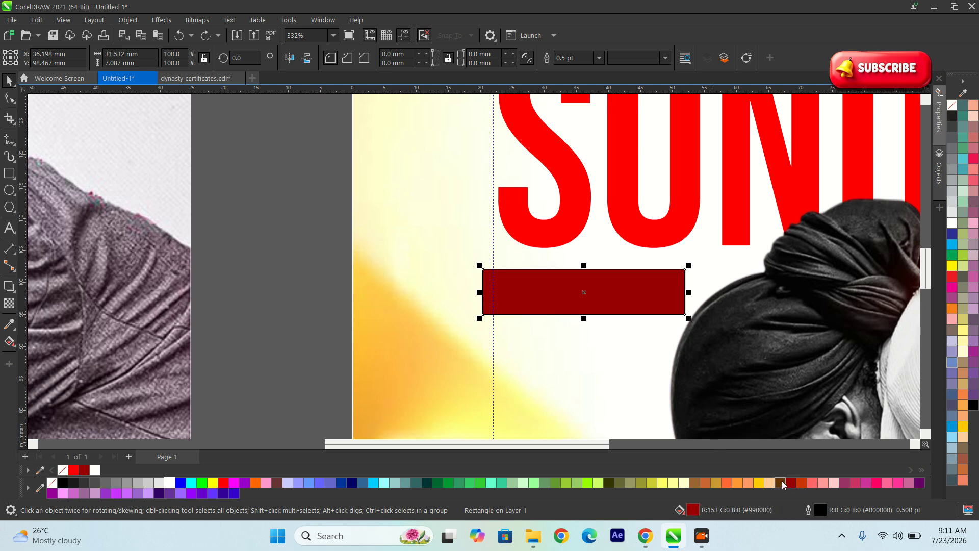
pyautogui.click(781, 483)
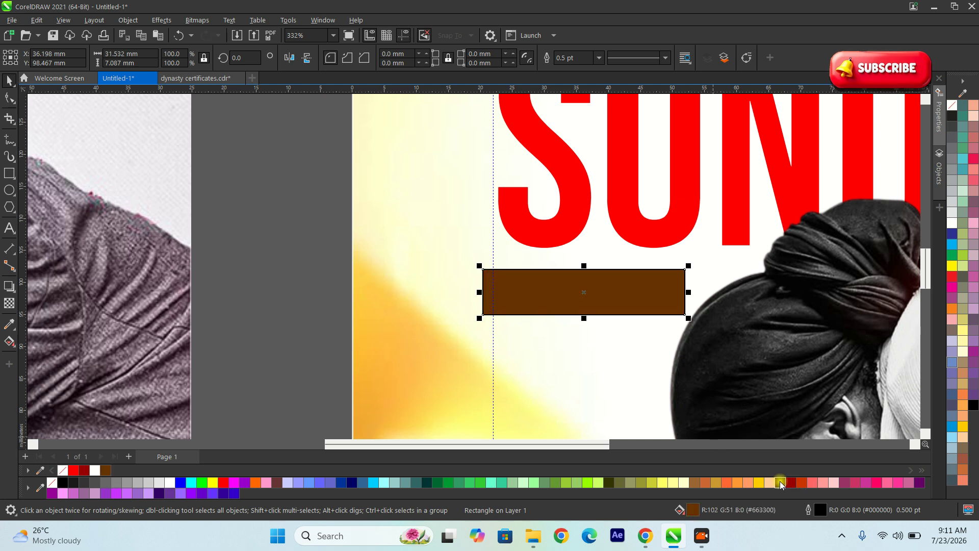
pyautogui.click(600, 58)
pyautogui.click(584, 68)
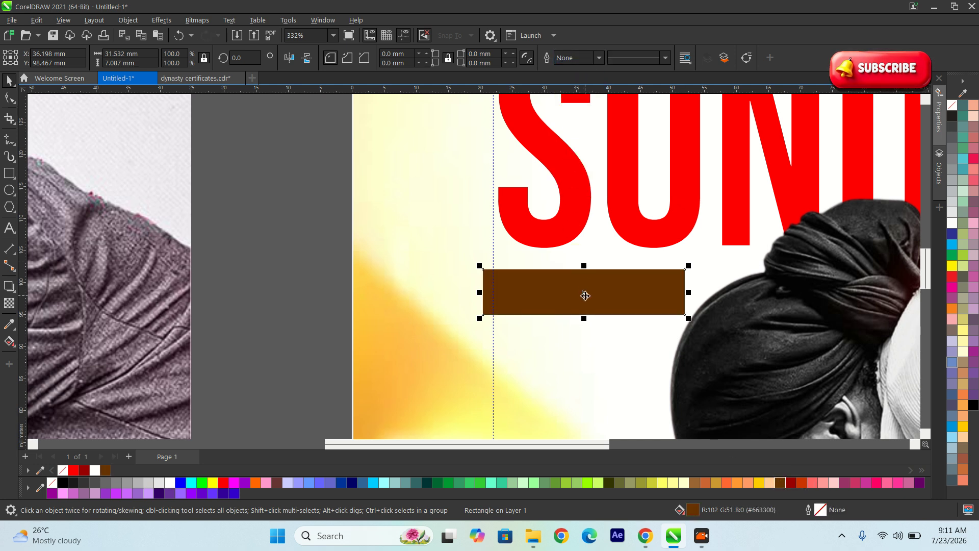
# Step: Bring the hidden "Matthew 7:7" text in front of the brown rectangle
pyautogui.click(324, 255)
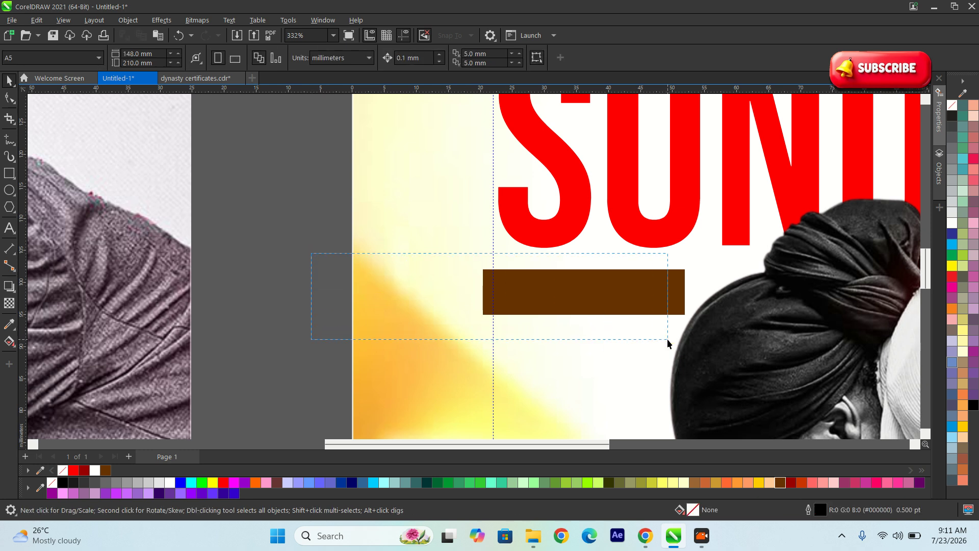
pyautogui.moveTo(667, 338); pyautogui.dragTo(668, 339)
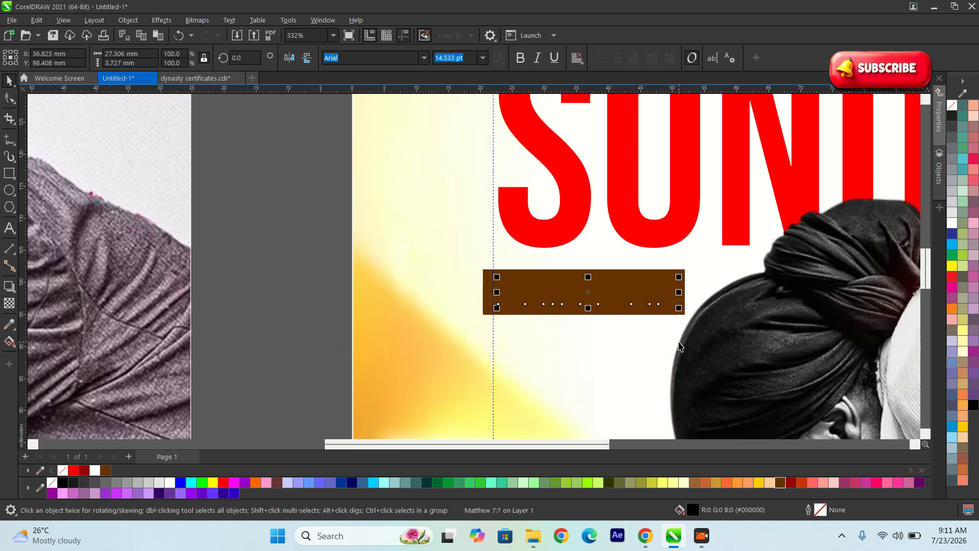
pyautogui.hotkey('shift', 'pageup')
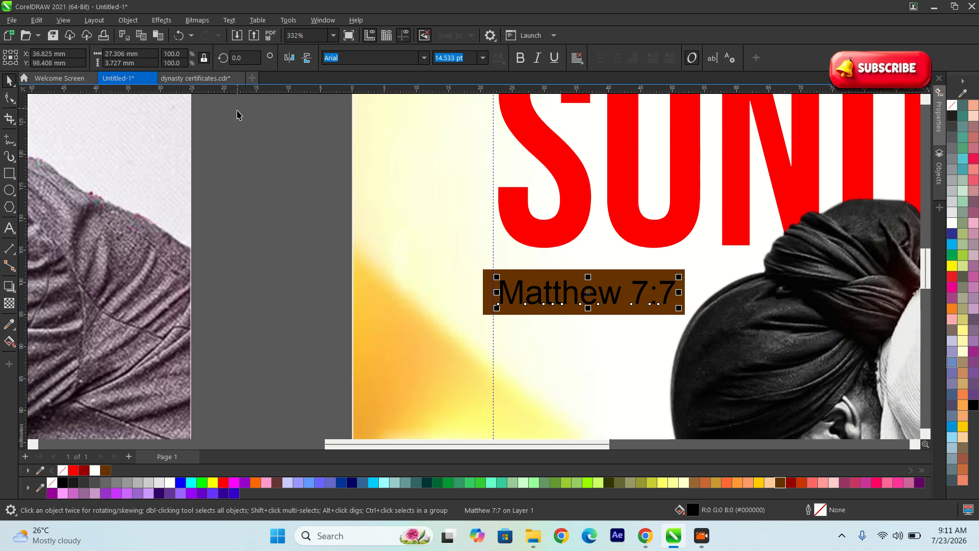
# Step: Make the "Matthew 7:7" text bold, reduce it to about 13.9 pt within the brown rectangle and fill it white
pyautogui.click(520, 58)
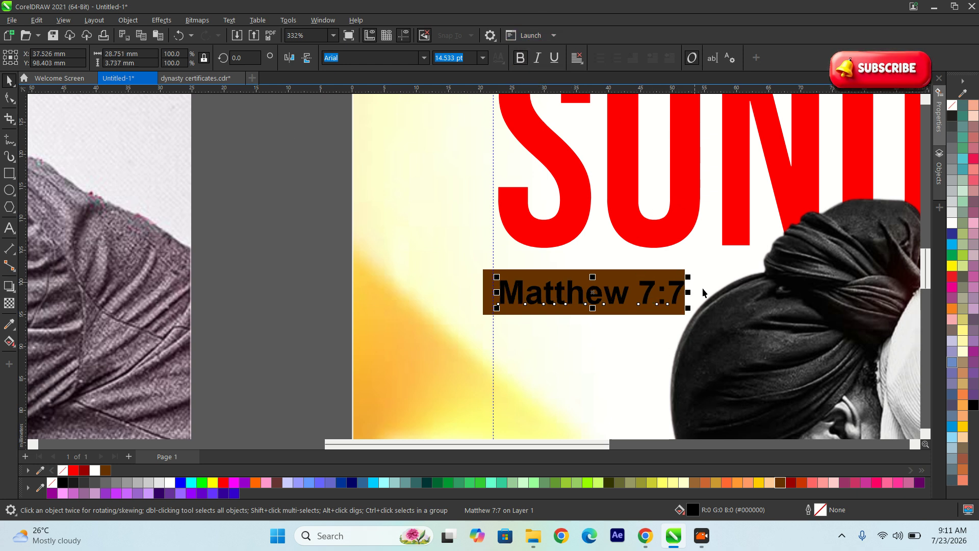
pyautogui.scroll(1, 683, 300)
pyautogui.moveTo(686, 272); pyautogui.dragTo(678, 272)
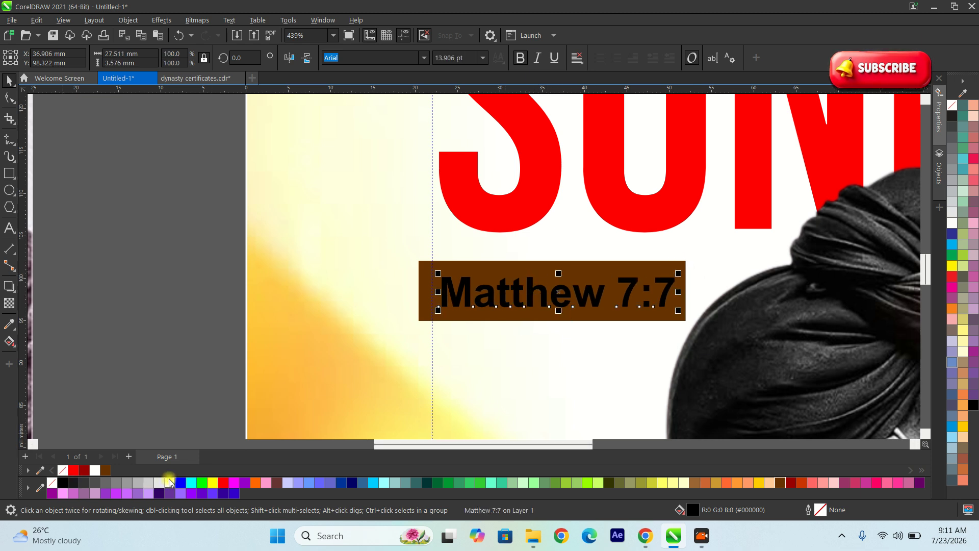
pyautogui.press('Escape')
# Step: Capture the first and second service times from the Prophetic Sunday reference with the screen text extractor and copy all the text
pyautogui.scroll(-6, 454, 193)
pyautogui.scroll(-2, 599, 332)
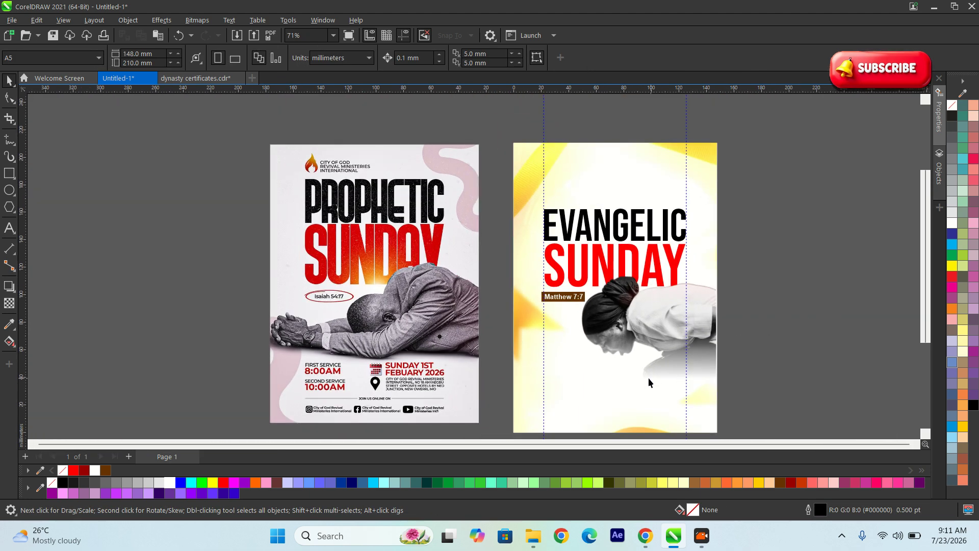
pyautogui.scroll(-2, 524, 332)
pyautogui.scroll(2, 525, 417)
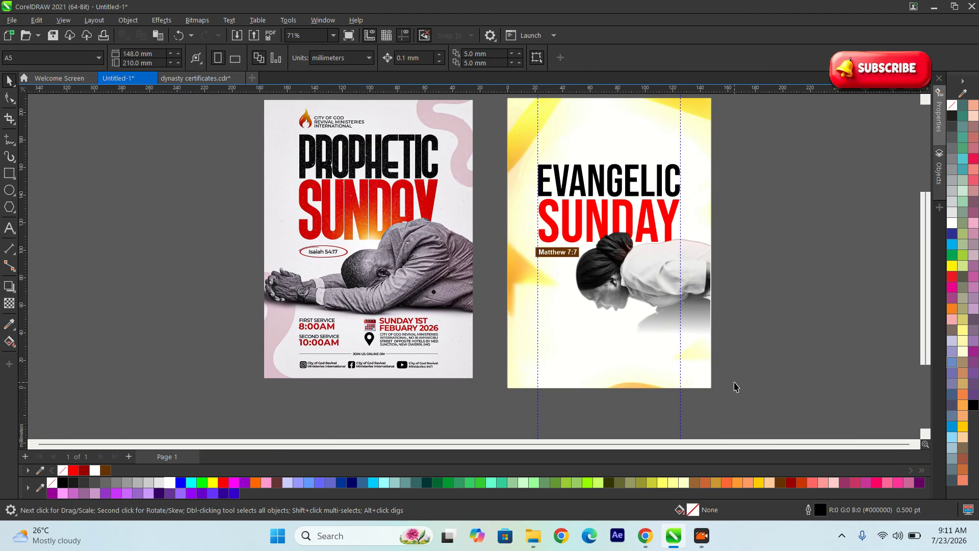
pyautogui.scroll(1, 319, 376)
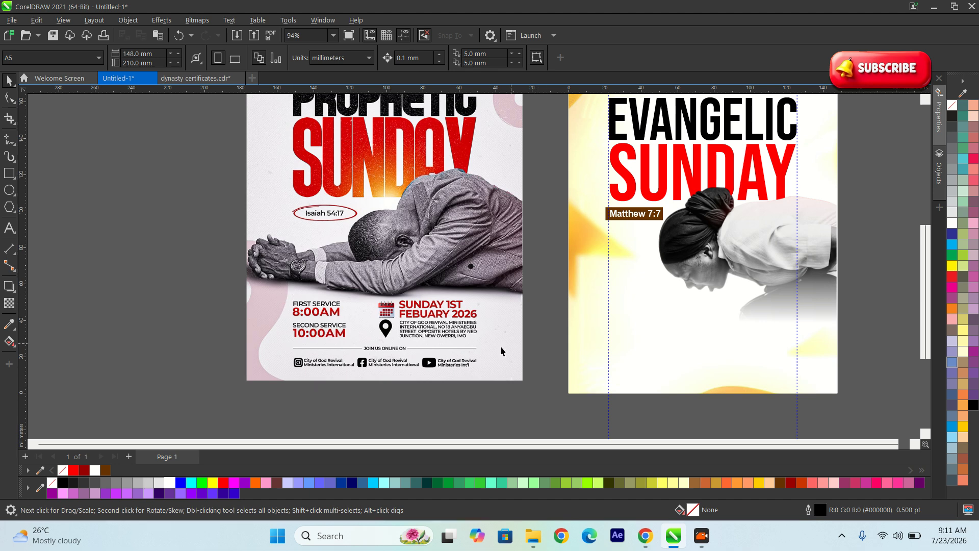
pyautogui.scroll(2, 306, 331)
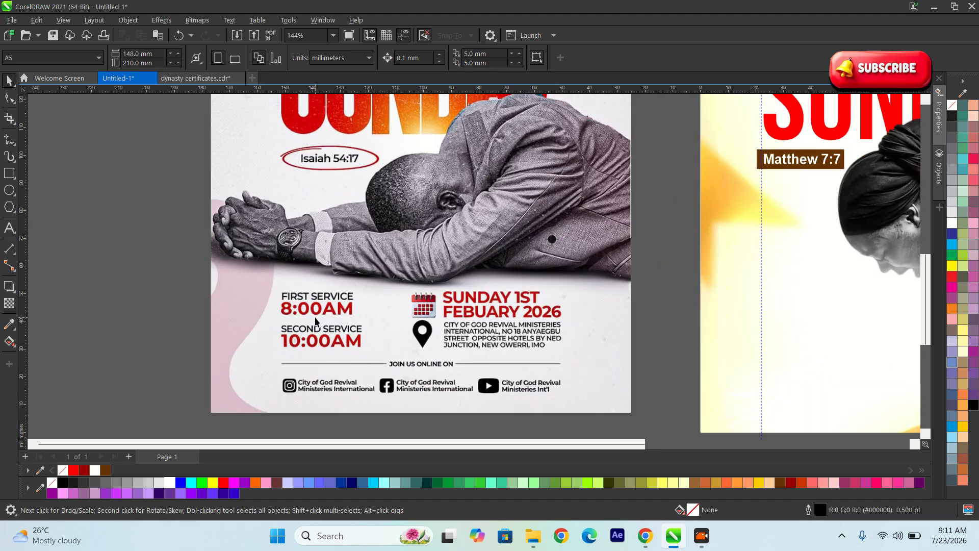
pyautogui.press('super+shift+s')
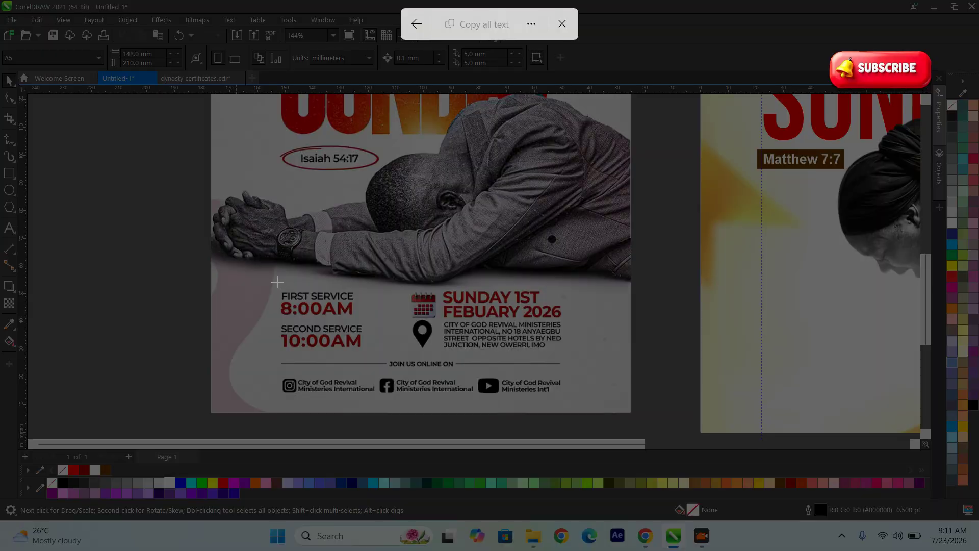
pyautogui.moveTo(310, 308); pyautogui.dragTo(381, 359)
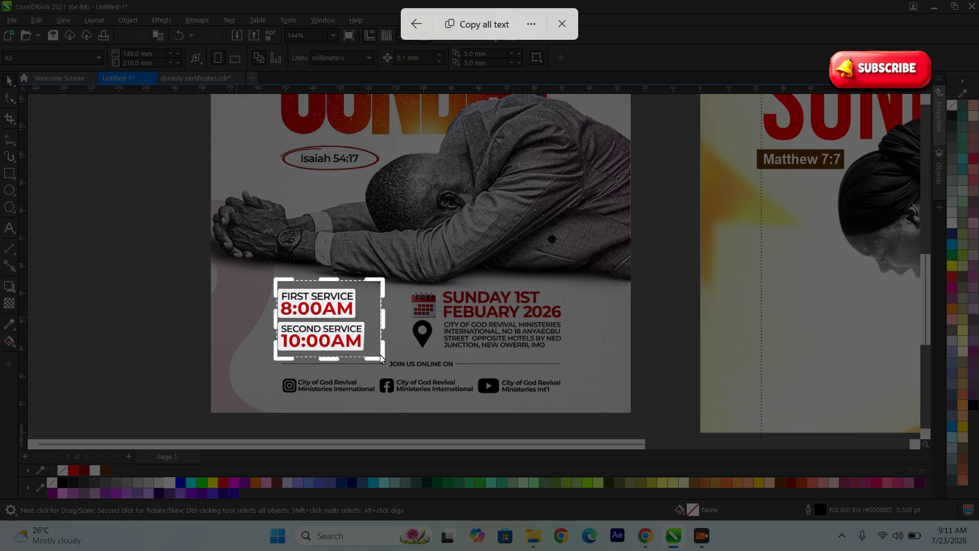
pyautogui.click(475, 25)
# Step: Try to paste the copied service times as artistic text in the lower part of the flyer
pyautogui.scroll(-1, 456, 260)
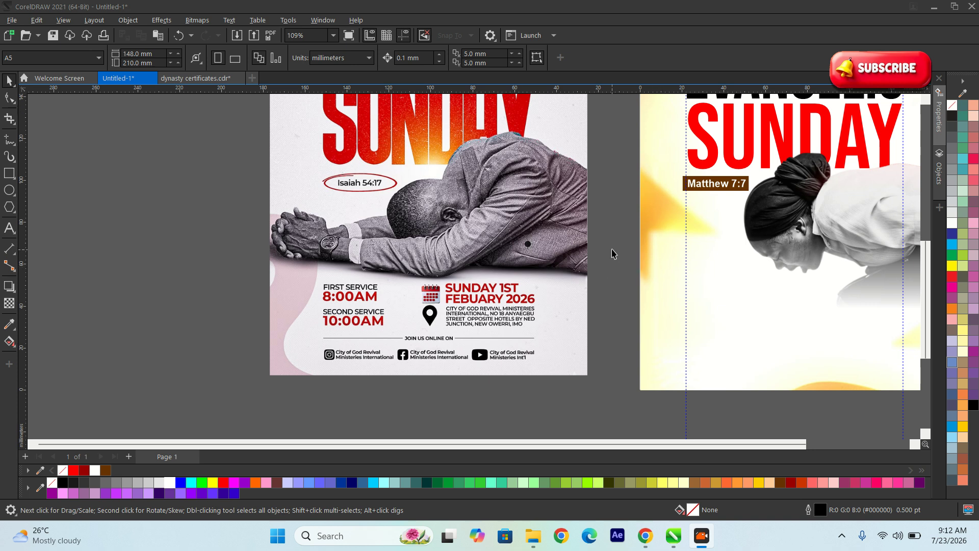
pyautogui.click(597, 331)
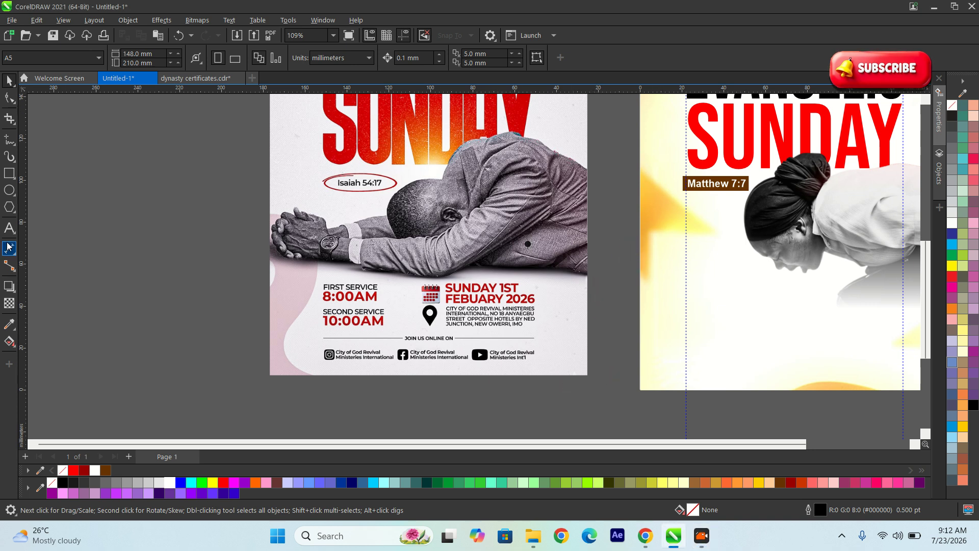
pyautogui.click(9, 228)
pyautogui.click(671, 270)
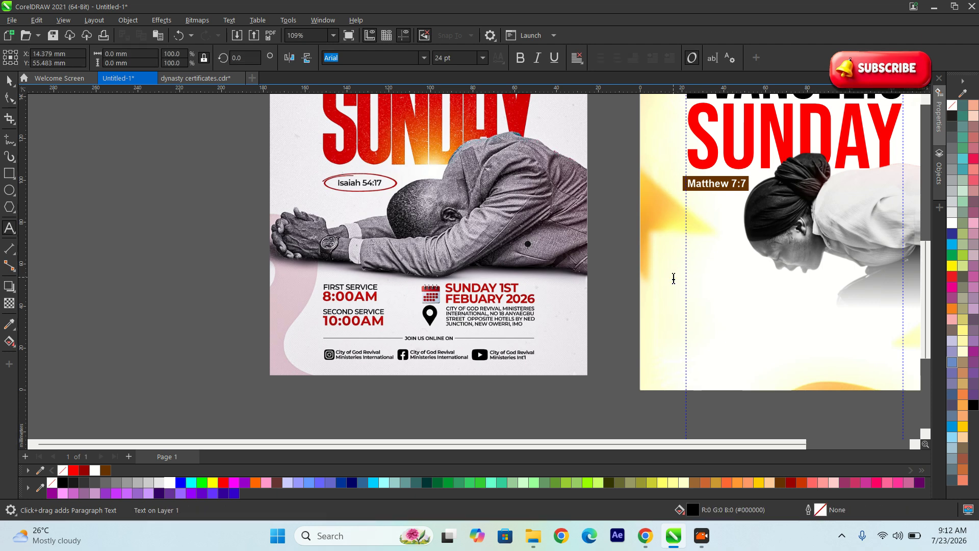
pyautogui.hotkey('ctrl', 'v')
pyautogui.hotkey('ctrl', 'z')
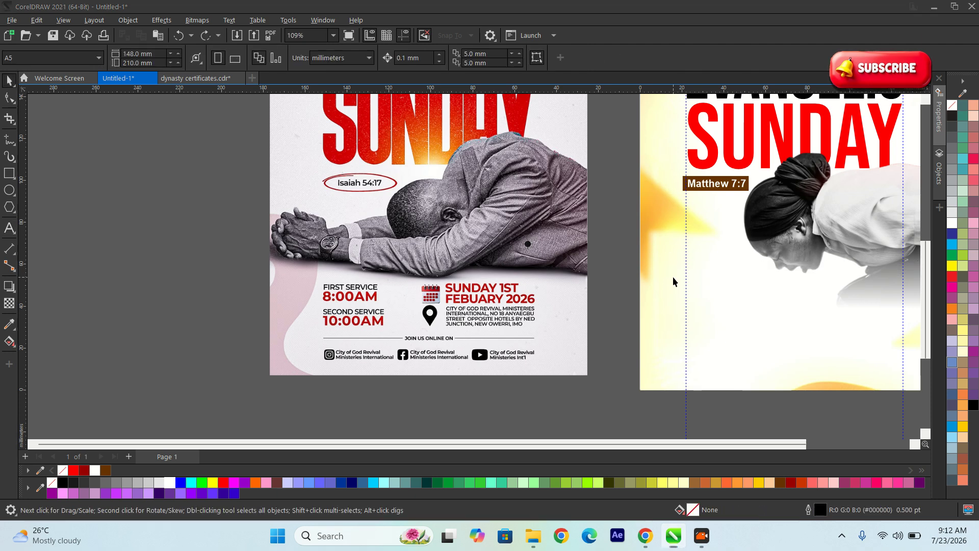
# Step: Open Notepad, paste the copied service times into the blank document and cut them out as plain text
pyautogui.press('super')
pyautogui.write('note')
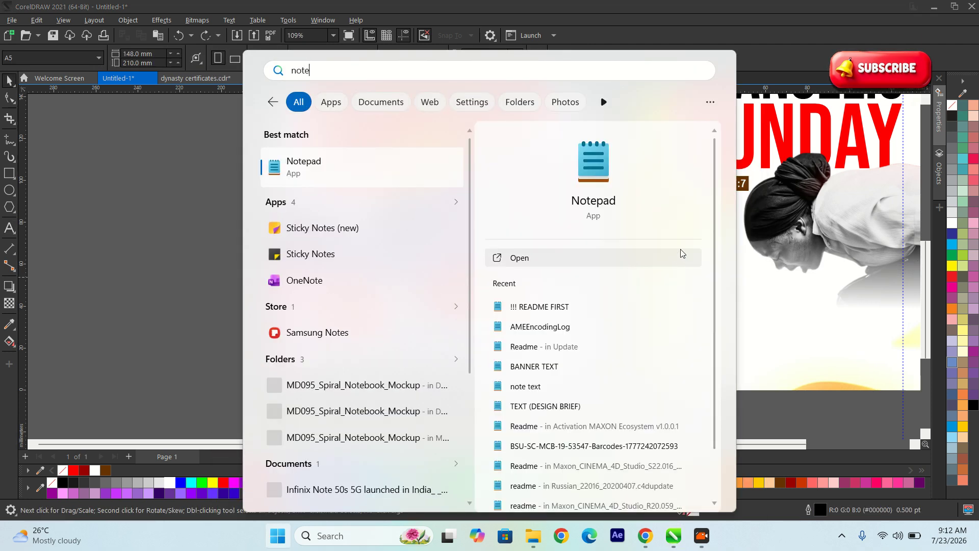
pyautogui.click(335, 179)
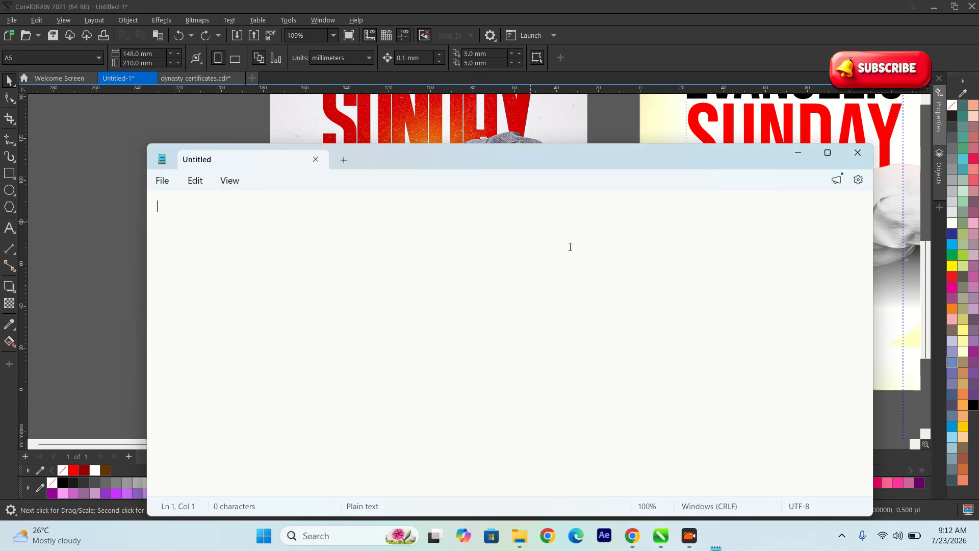
pyautogui.hotkey('ctrl', 'v')
pyautogui.moveTo(307, 248); pyautogui.dragTo(144, 200)
pyautogui.press('BackSpace')
# Step: Return to CorelDRAW, paste the service times as text below the woman's face and scale them to about 12.5 pt beside the guideline
pyautogui.hotkey('alt', 'Tab')
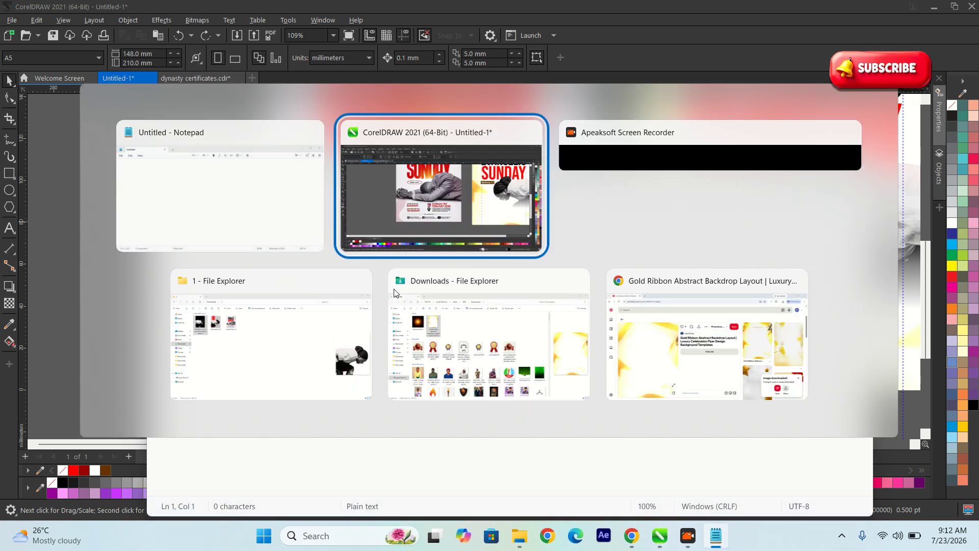
pyautogui.press('F8')
pyautogui.click(681, 270)
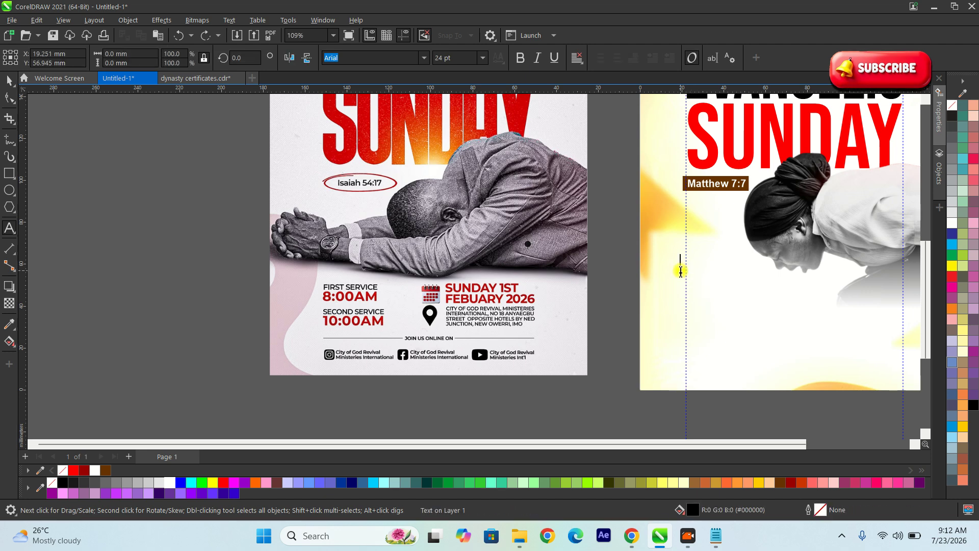
pyautogui.hotkey('ctrl', 'v')
pyautogui.scroll(1, 734, 286)
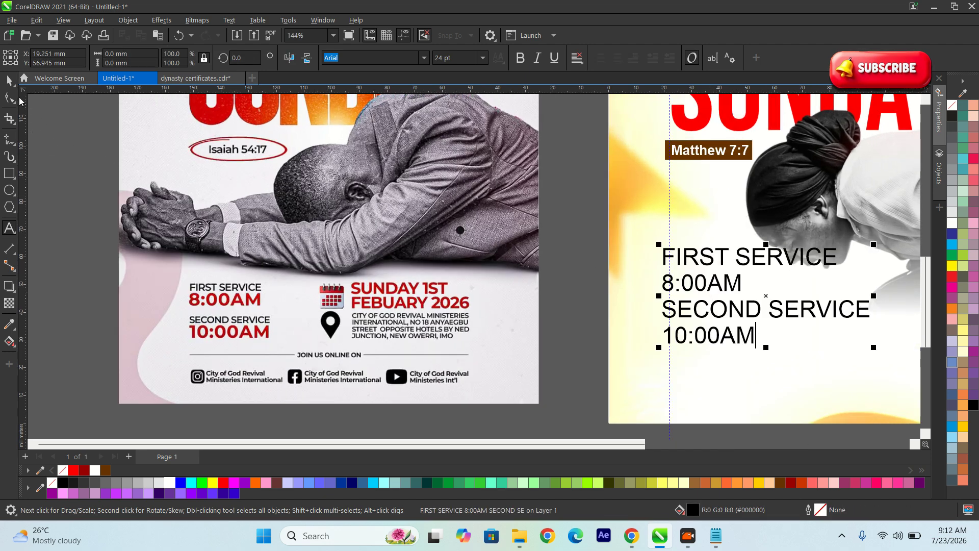
pyautogui.click(9, 81)
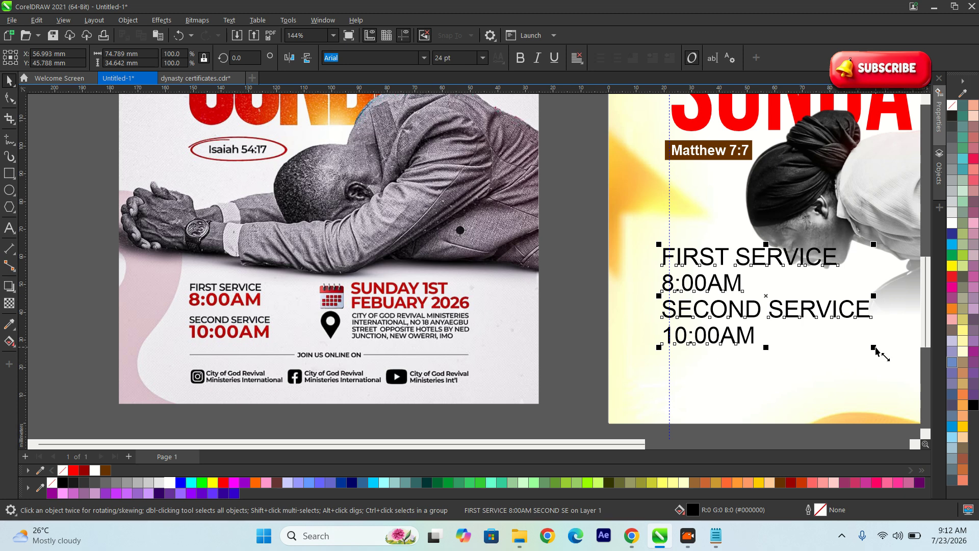
pyautogui.moveTo(875, 351); pyautogui.dragTo(724, 299)
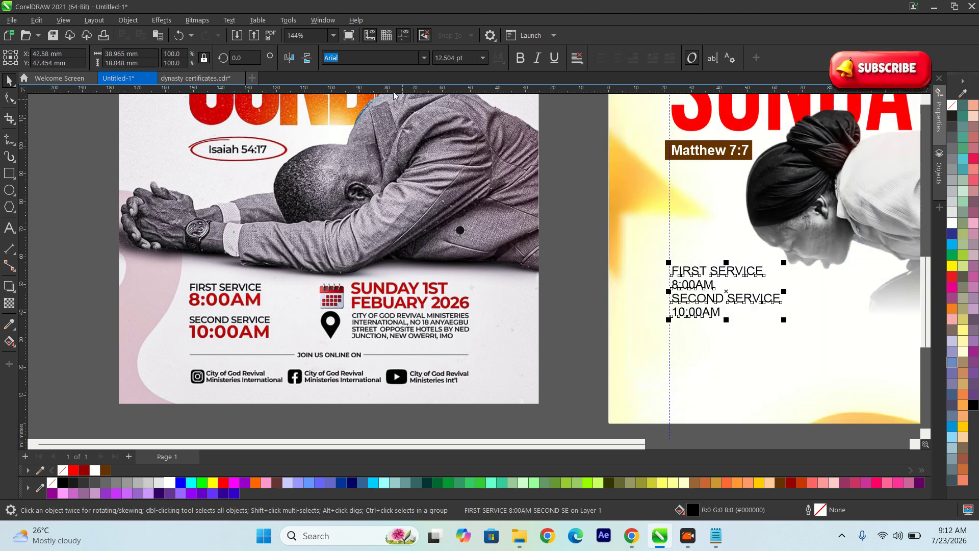
# Step: Change the font of the service times text to Montserrat Bold
pyautogui.click(424, 57)
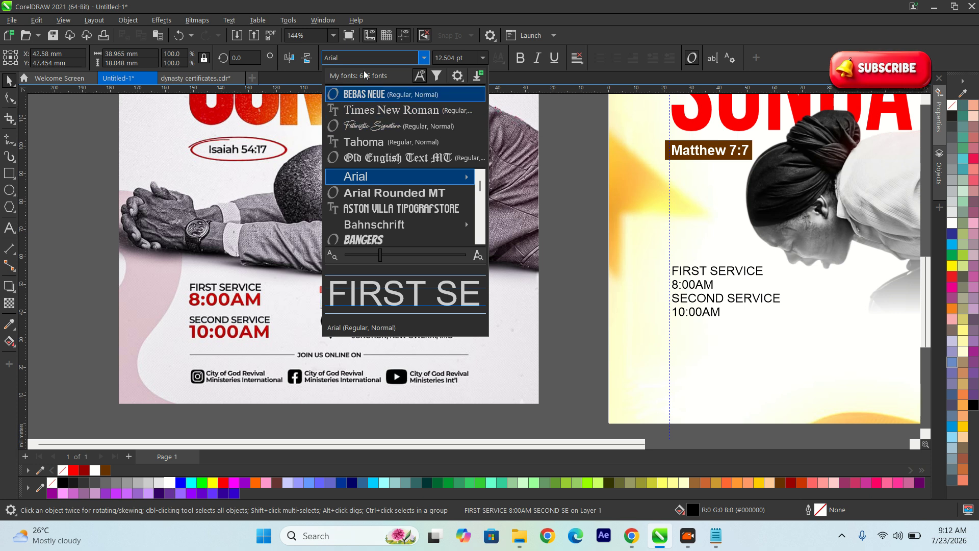
pyautogui.moveTo(351, 60); pyautogui.dragTo(304, 60)
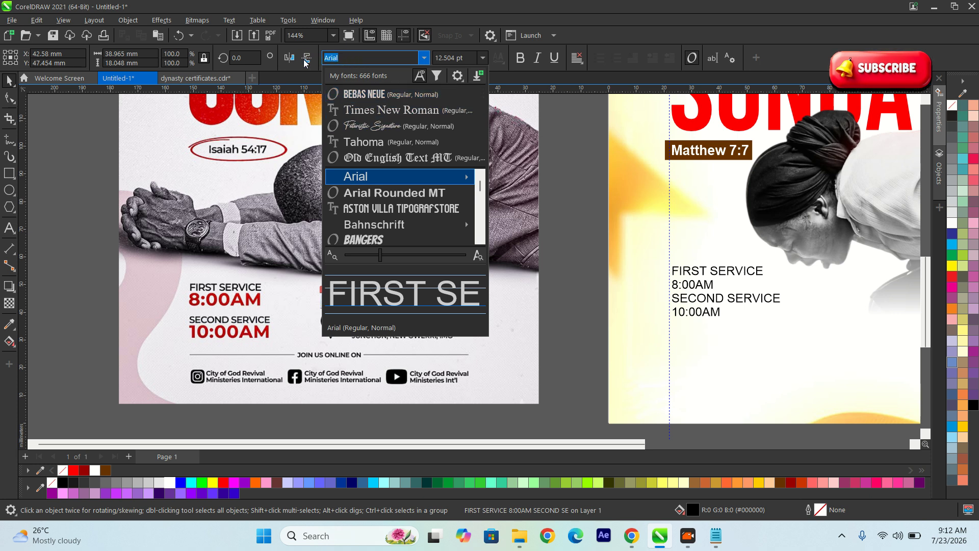
pyautogui.write('mon')
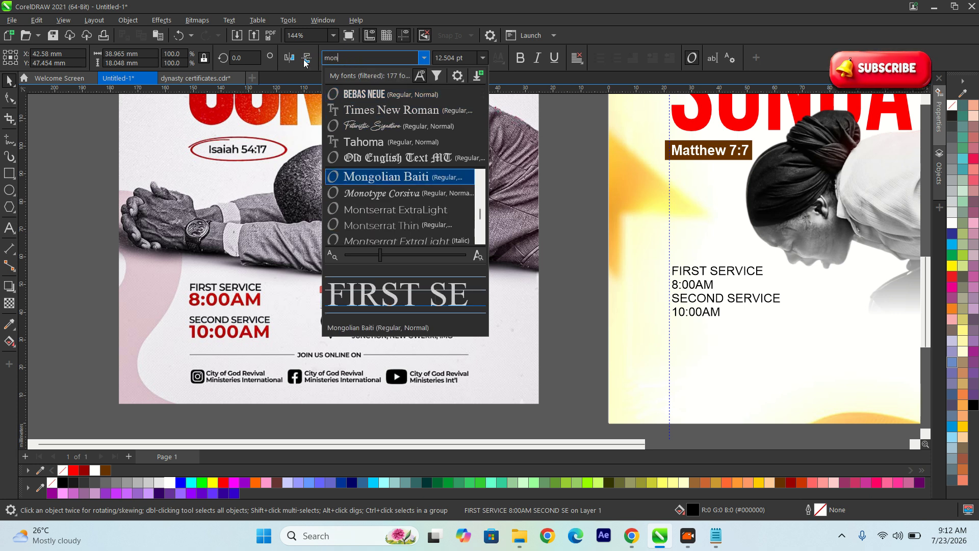
pyautogui.write('t')
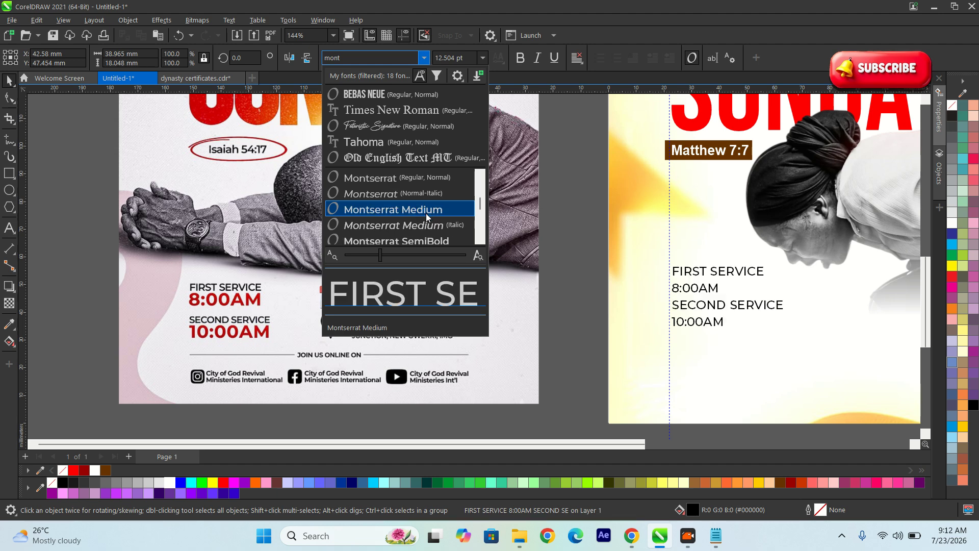
pyautogui.scroll(-1, 423, 219)
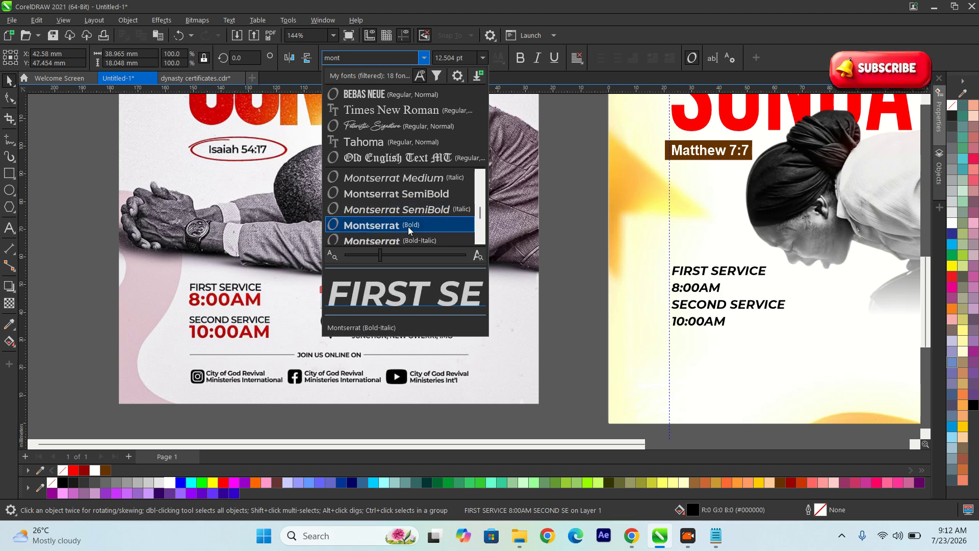
pyautogui.click(408, 230)
# Step: Break the service times text apart into separate lines and enlarge "8:00AM" to about the width of "FIRST SERVICE"
pyautogui.scroll(1, 789, 314)
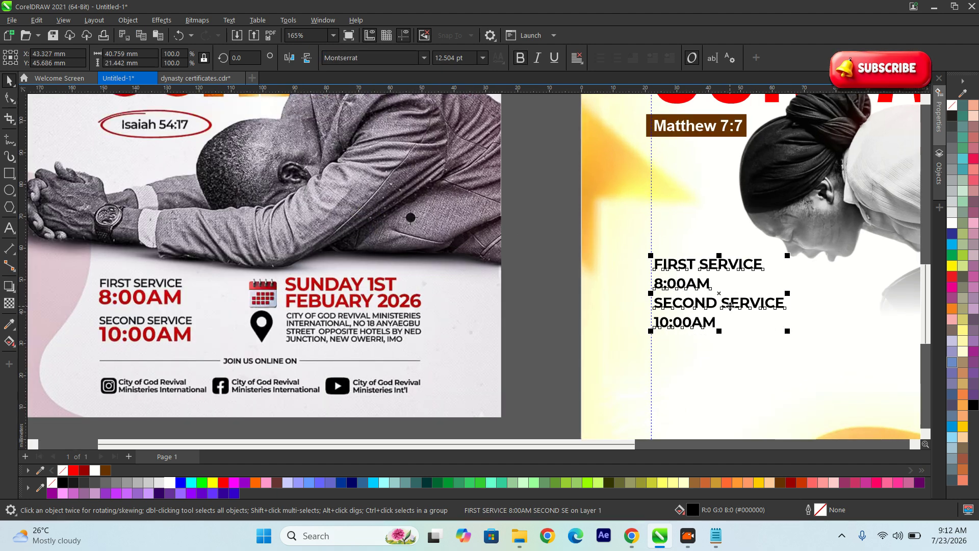
pyautogui.hotkey('ctrl', 'k')
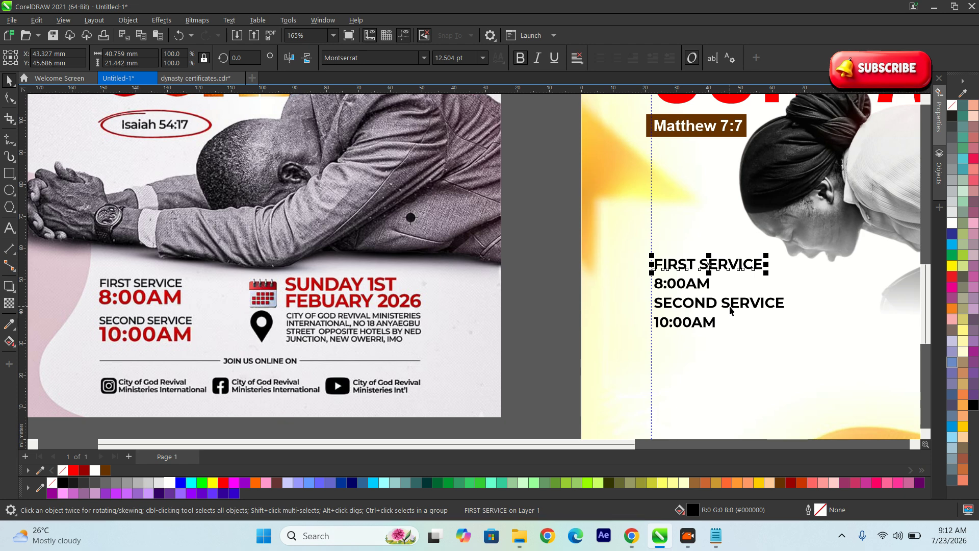
pyautogui.scroll(1, 724, 291)
pyautogui.click(705, 280)
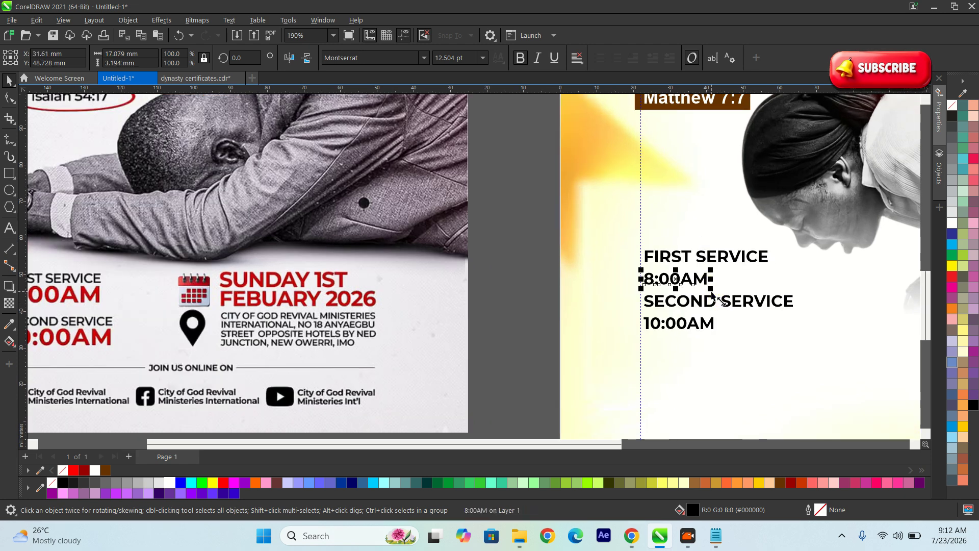
pyautogui.moveTo(710, 289); pyautogui.dragTo(792, 305)
# Step: Move the "SECOND SERVICE" and "10:00AM" lines down together so they clear the enlarged "8:00AM"
pyautogui.scroll(2, 706, 314)
pyautogui.keyDown('shift'); pyautogui.click(702, 299); pyautogui.keyUp('shift')
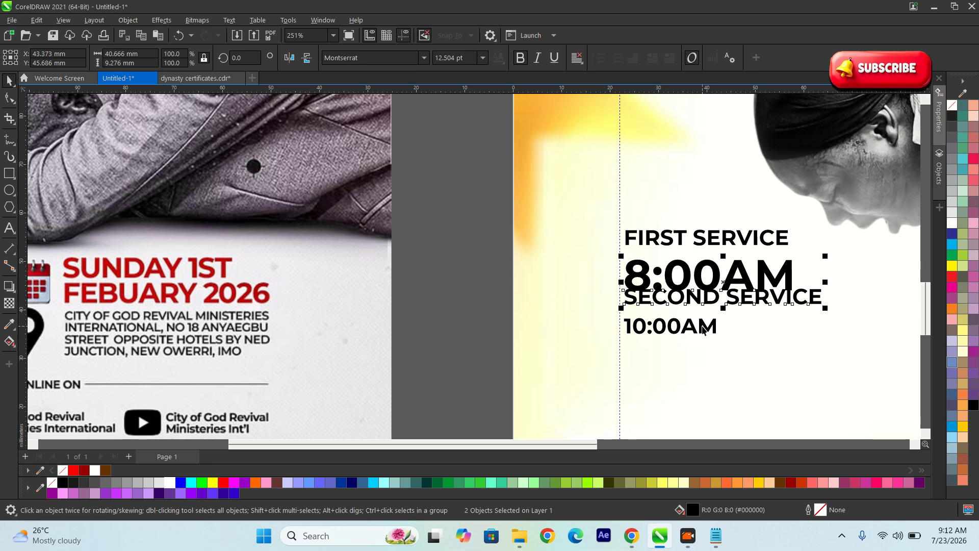
pyautogui.keyDown('shift'); pyautogui.click(703, 329); pyautogui.keyUp('shift')
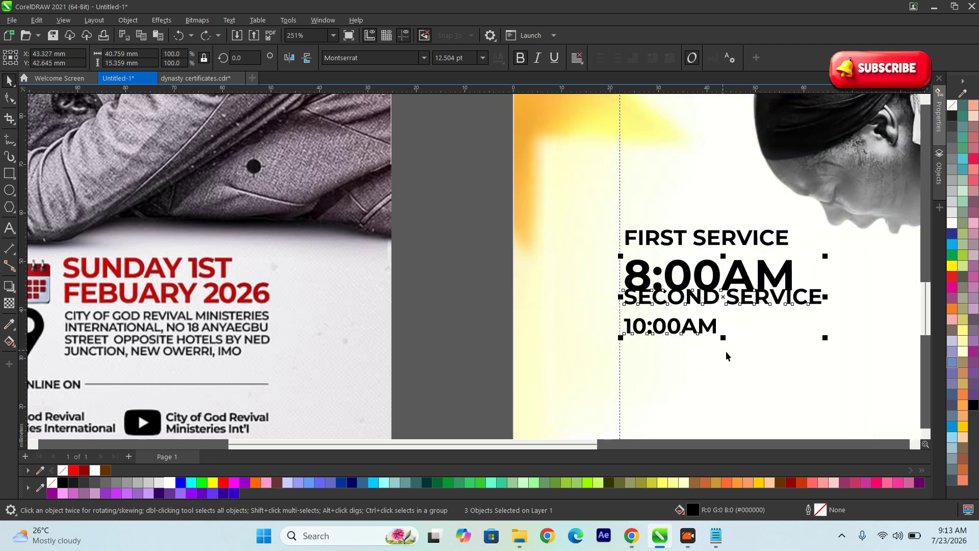
pyautogui.click(698, 300)
pyautogui.scroll(1, 698, 301)
pyautogui.keyDown('shift'); pyautogui.click(703, 334); pyautogui.keyUp('shift')
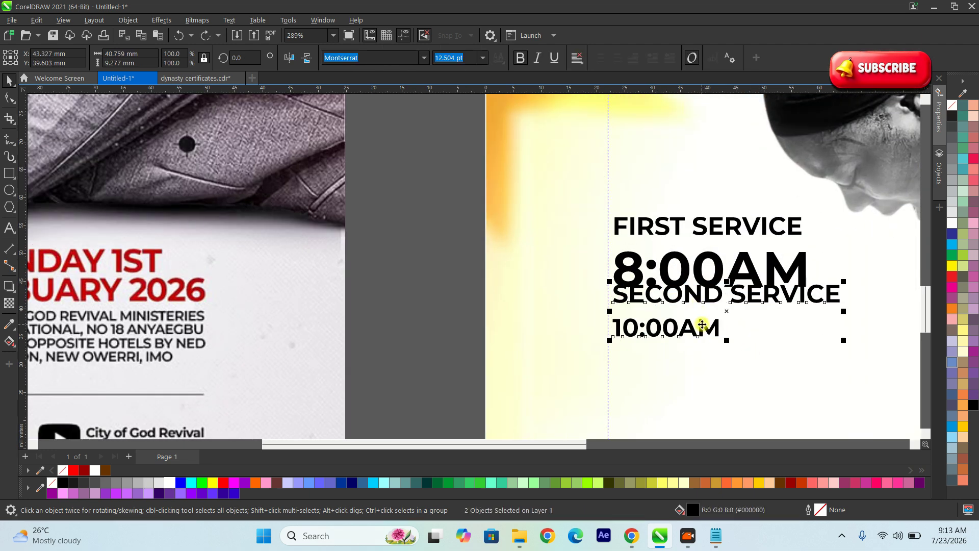
pyautogui.moveTo(700, 326); pyautogui.dragTo(704, 341)
# Step: Scale "SECOND SERVICE" down to about 10.6 pt, matching the width of "8:00AM"
pyautogui.click(741, 316)
pyautogui.click(741, 316)
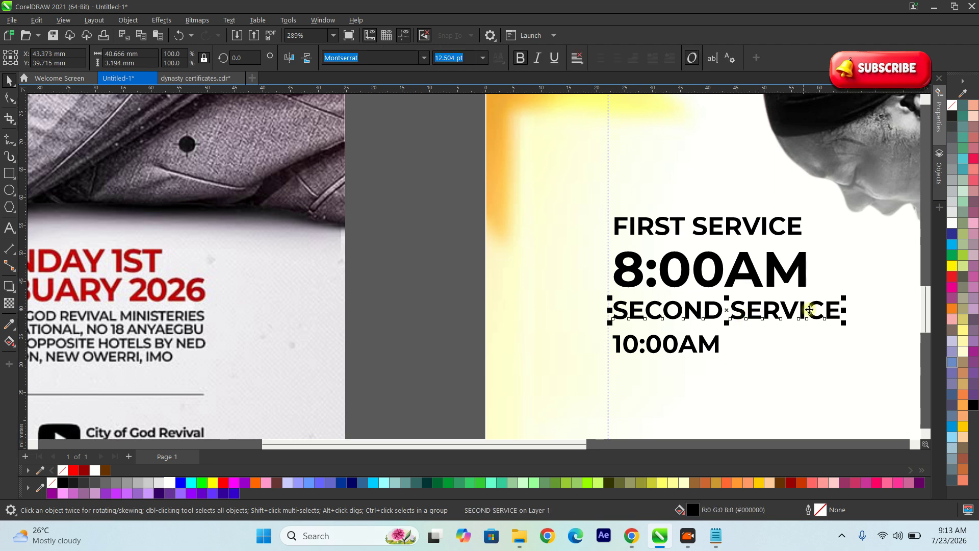
pyautogui.moveTo(846, 295); pyautogui.dragTo(812, 298)
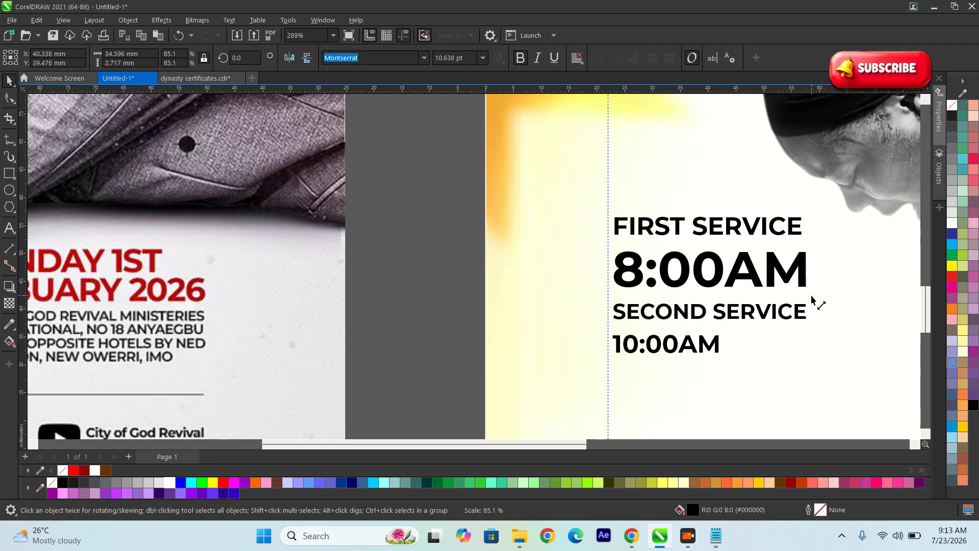
# Step: Add a vertical guideline at the right edge of the service times, at about X 57.6 mm
pyautogui.scroll(-2, 441, 279)
pyautogui.click(480, 280)
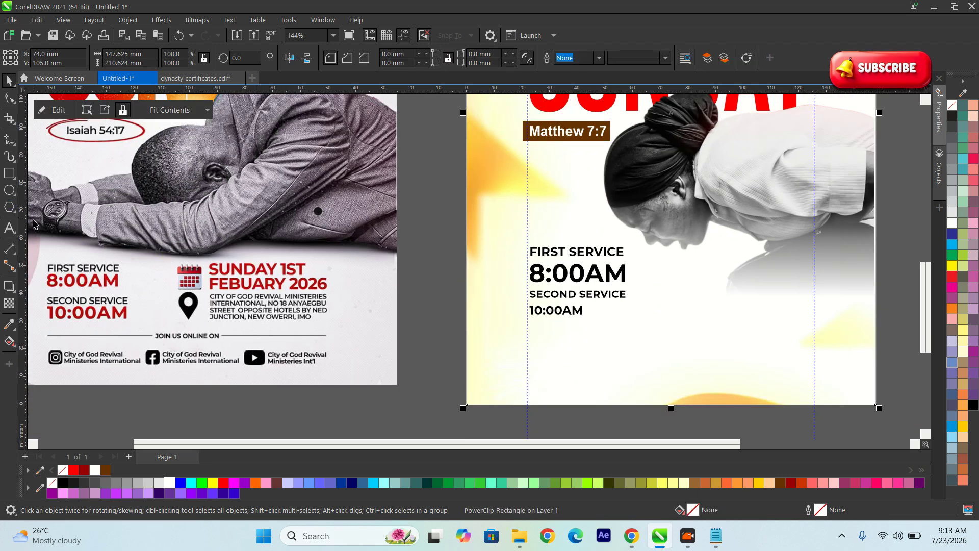
pyautogui.moveTo(548, 232); pyautogui.dragTo(626, 223)
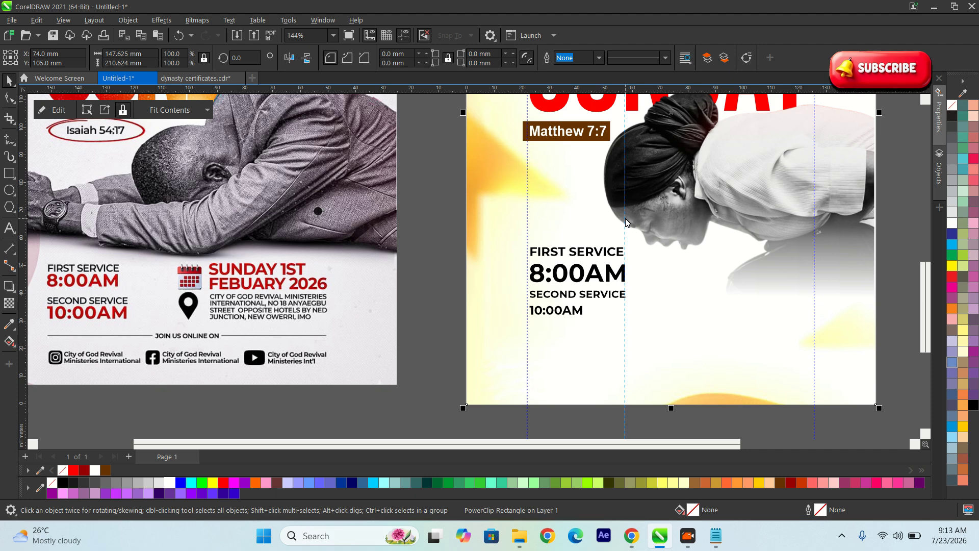
pyautogui.scroll(1, 606, 278)
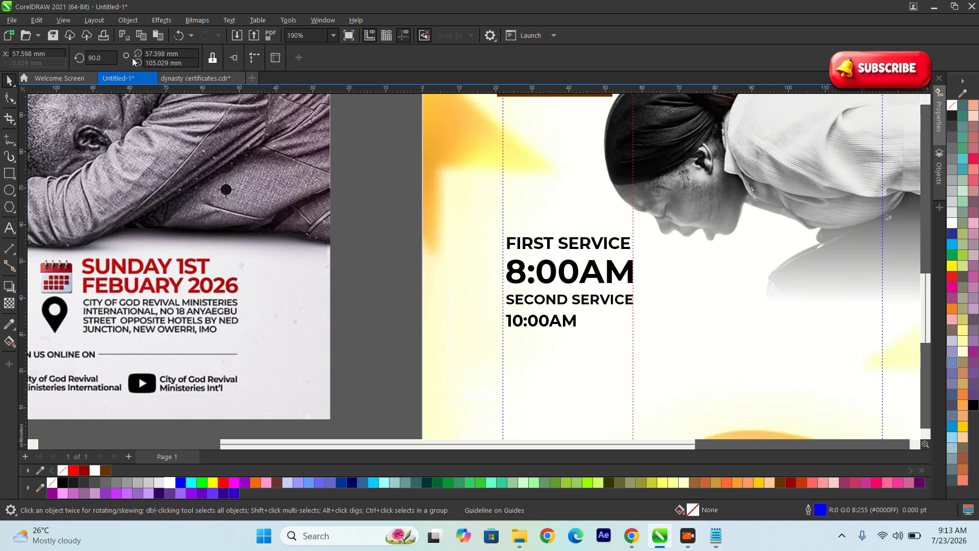
pyautogui.click(68, 22)
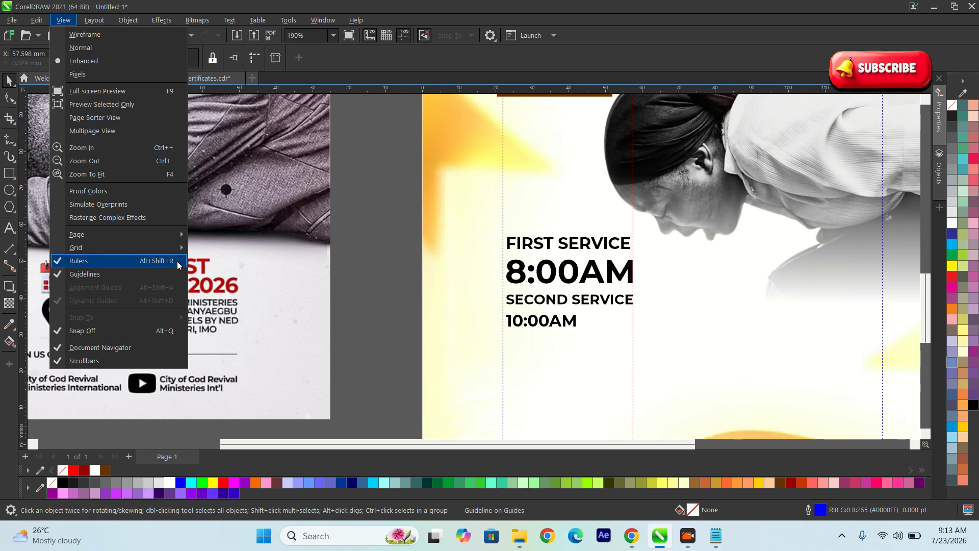
pyautogui.click(402, 293)
# Step: Fill the "8:00AM" text with red
pyautogui.scroll(2, 527, 270)
pyautogui.click(515, 277)
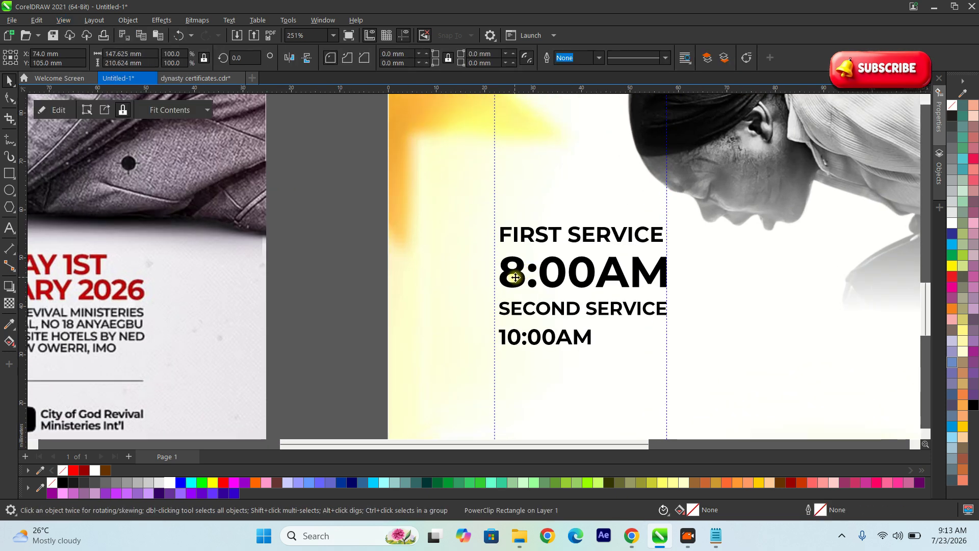
pyautogui.click(515, 277)
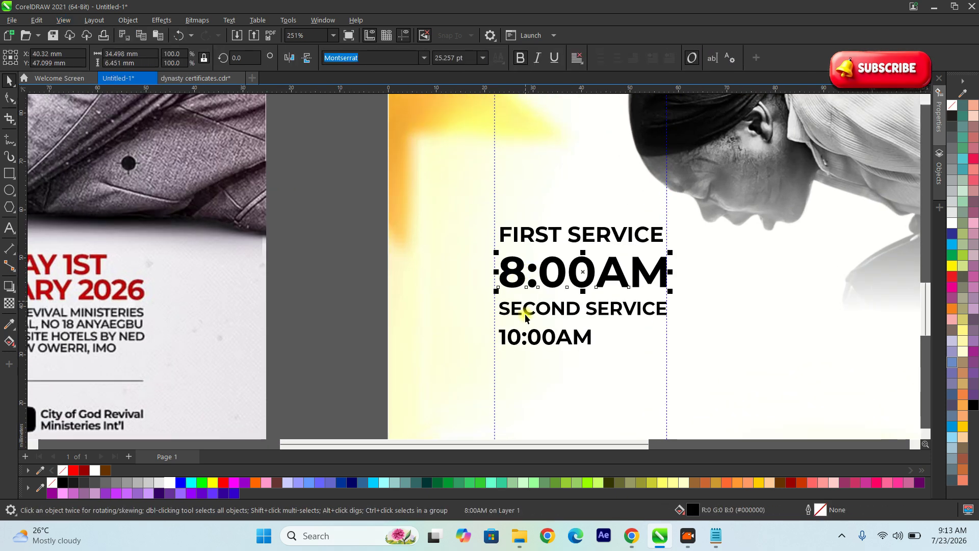
pyautogui.click(223, 482)
# Step: Enlarge "10:00AM" to about 23.3 pt so it spans the two guidelines around the service times
pyautogui.click(559, 338)
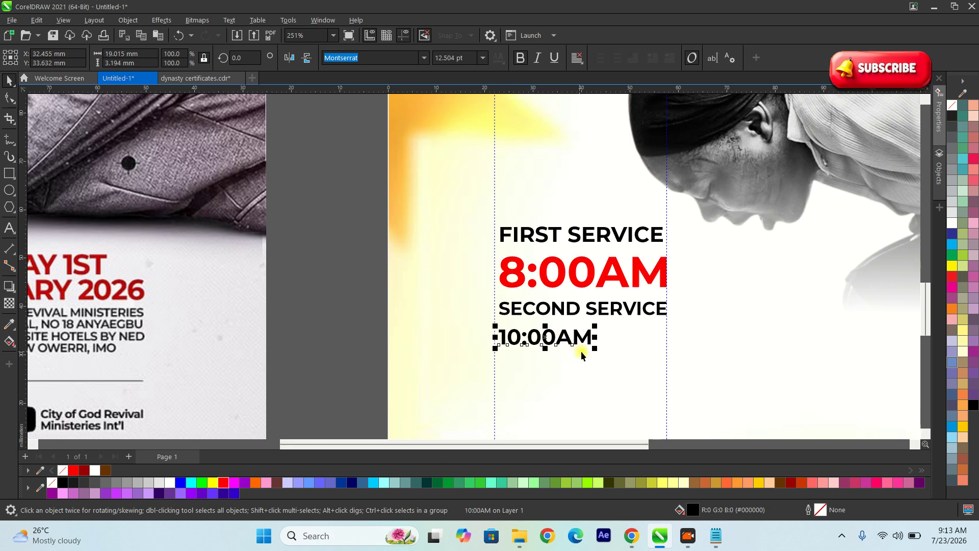
pyautogui.moveTo(594, 352); pyautogui.dragTo(670, 391)
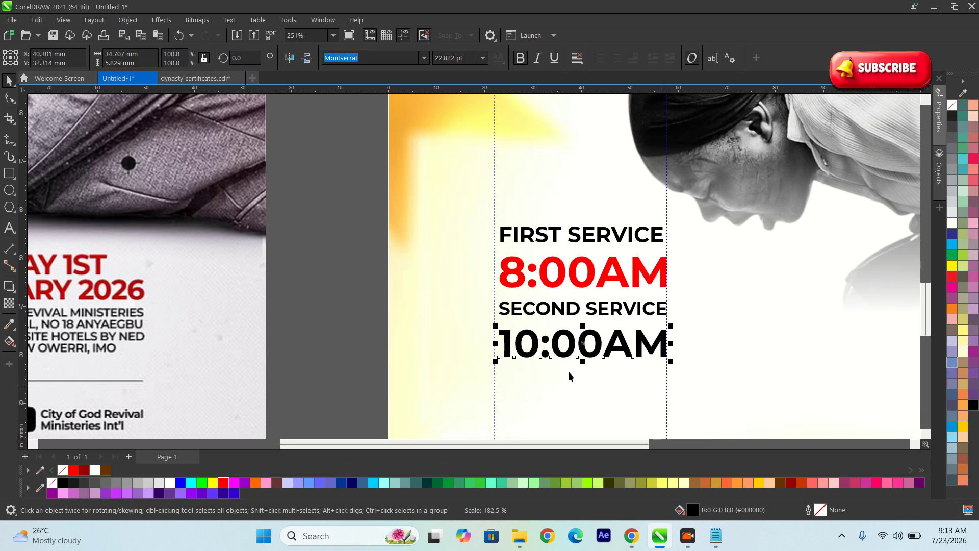
pyautogui.moveTo(494, 359); pyautogui.dragTo(491, 362)
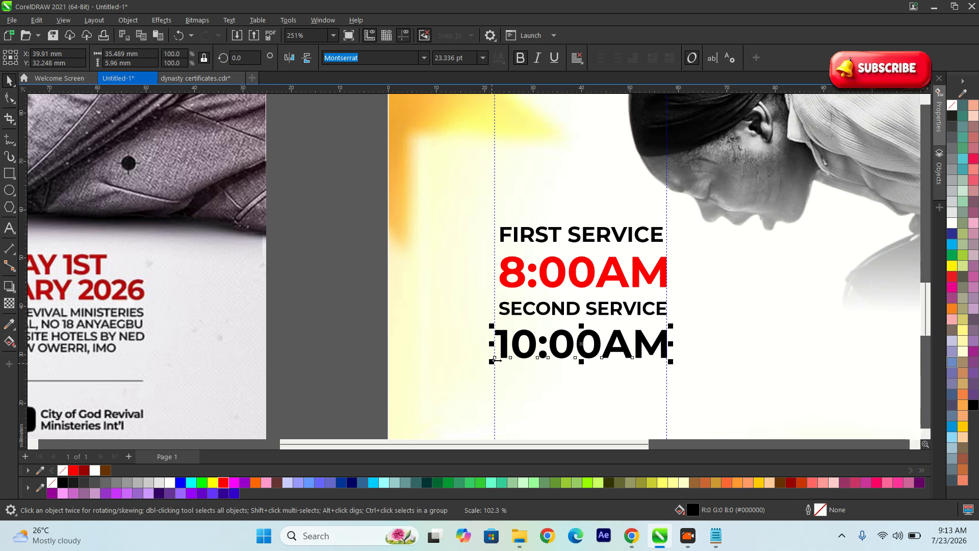
# Step: Extend "SECOND SERVICE", "FIRST SERVICE" and "8:00AM" to the left guideline, at about 10.9, 12.8 and 25.9 pt
pyautogui.click(527, 312)
pyautogui.moveTo(491, 299); pyautogui.dragTo(491, 298)
pyautogui.click(497, 234)
pyautogui.moveTo(495, 224); pyautogui.dragTo(492, 248)
pyautogui.click(499, 263)
# Step: Fill the "10:00AM" text with the same red as "8:00AM"
pyautogui.click(586, 344)
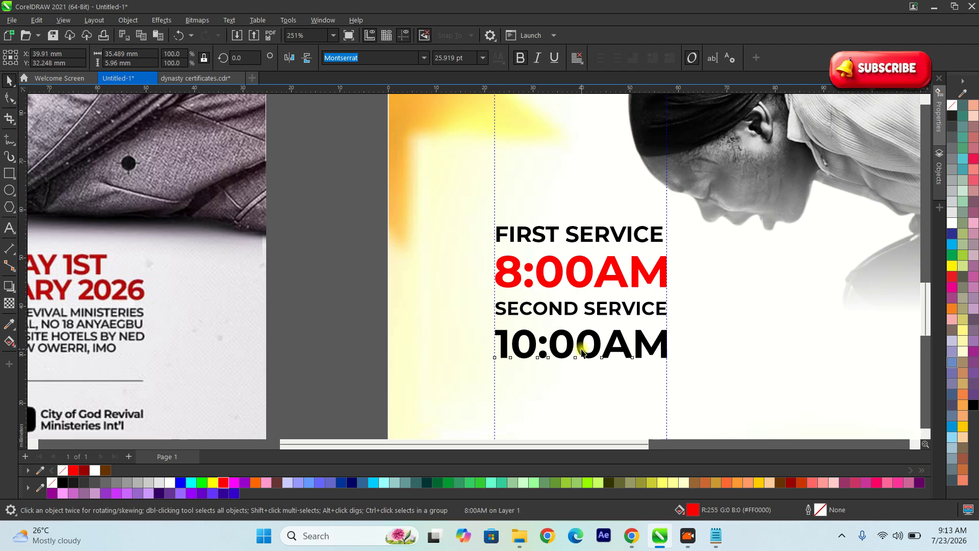
pyautogui.click(224, 484)
pyautogui.scroll(-2, 427, 326)
# Step: Move "SECOND SERVICE" and "10:00AM" down about 5.4 mm to separate them from the first service
pyautogui.click(447, 308)
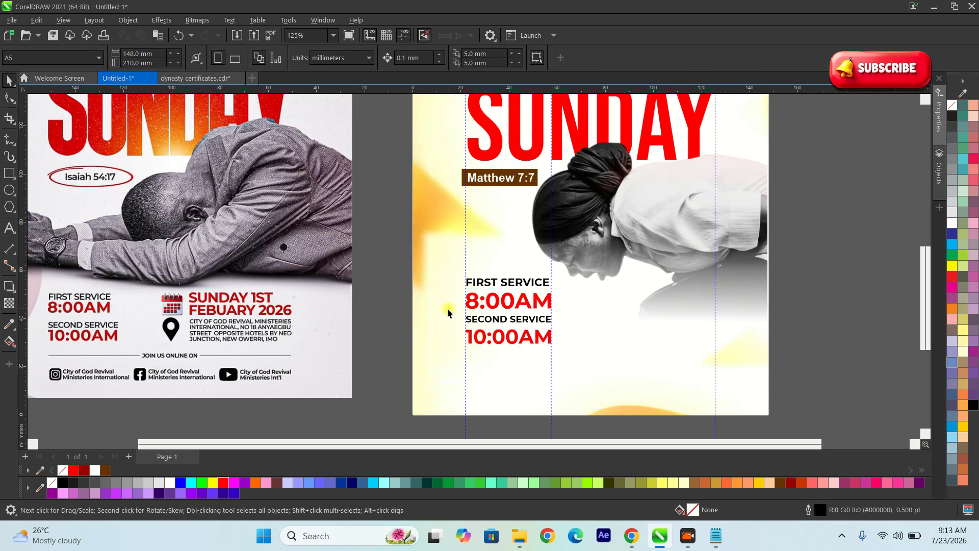
pyautogui.moveTo(514, 345); pyautogui.dragTo(574, 354)
pyautogui.scroll(6, 498, 332)
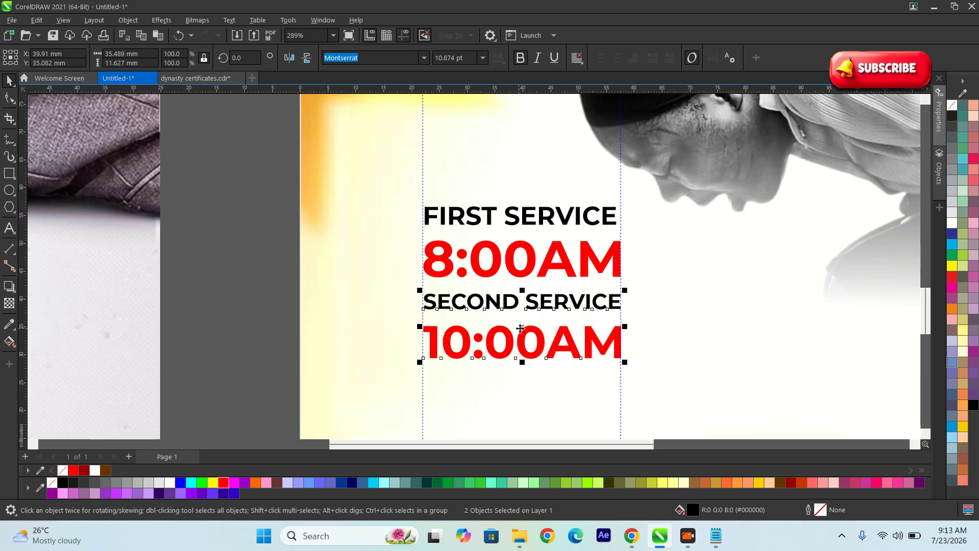
pyautogui.moveTo(526, 329); pyautogui.dragTo(526, 360)
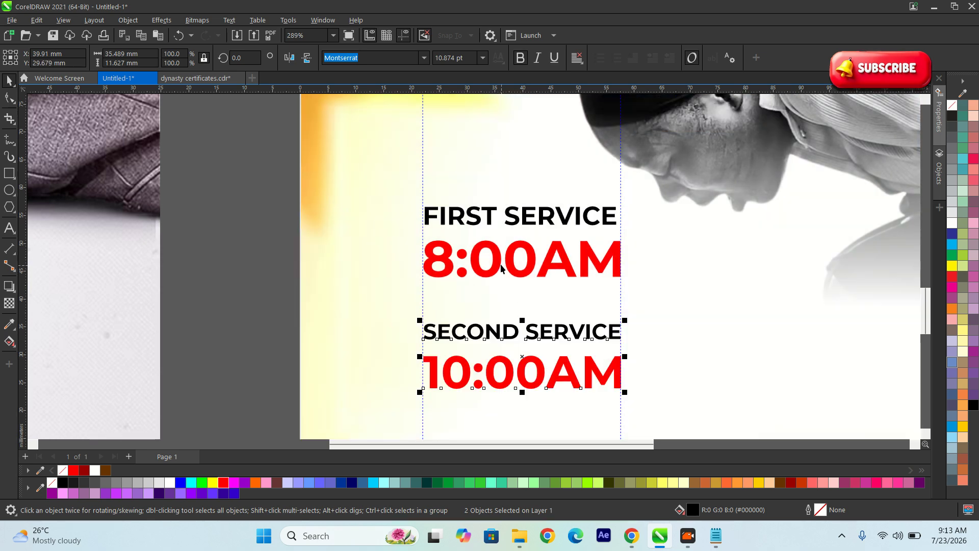
# Step: Move "8:00AM" and "10:00AM" up slightly so each time sits closer beneath its service heading
pyautogui.scroll(2, 500, 265)
pyautogui.moveTo(492, 239)
pyautogui.mouseDown()
pyautogui.moveTo(500, 236)
pyautogui.moveTo(484, 232)
pyautogui.mouseUp()
pyautogui.scroll(2, 500, 237)
pyautogui.scroll(-2, 484, 233)
pyautogui.moveTo(512, 337); pyautogui.dragTo(517, 328)
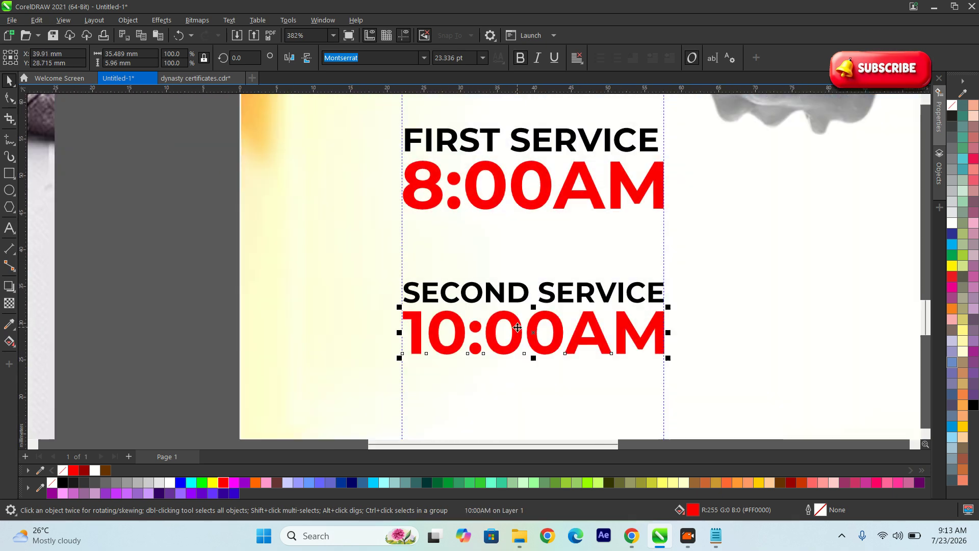
# Step: Change the first service time text to "9:00AM"
pyautogui.scroll(-4, 518, 328)
pyautogui.click(410, 294)
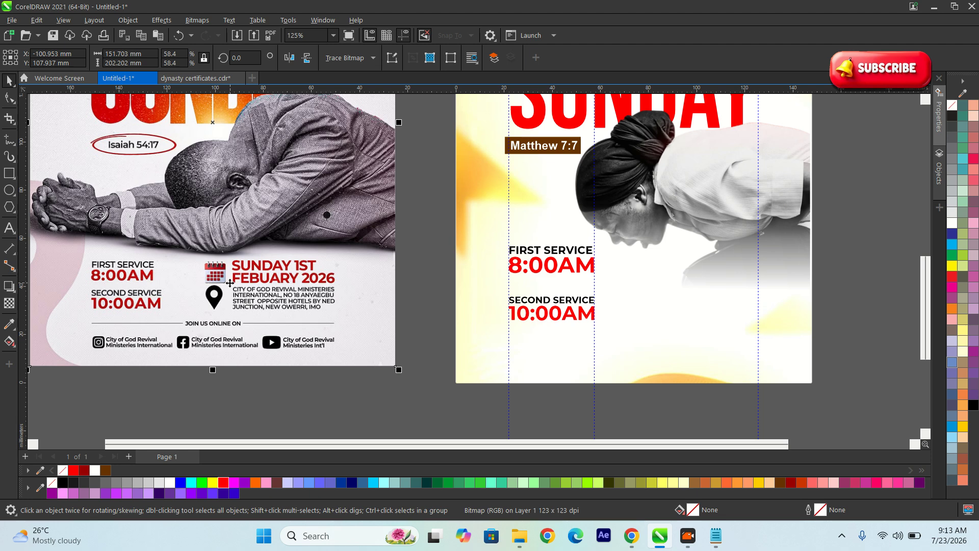
pyautogui.click(436, 300)
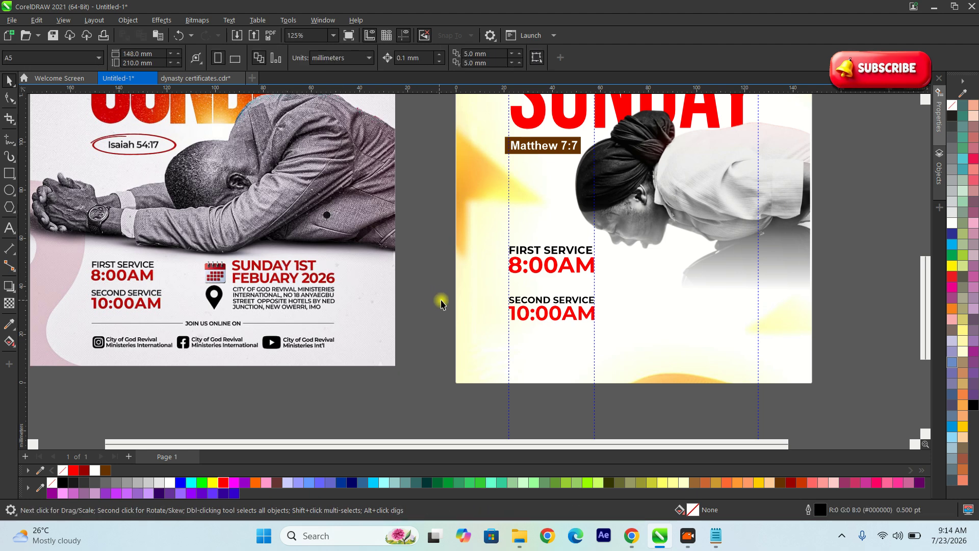
pyautogui.scroll(1, 541, 280)
pyautogui.click(558, 265)
pyautogui.scroll(3, 513, 263)
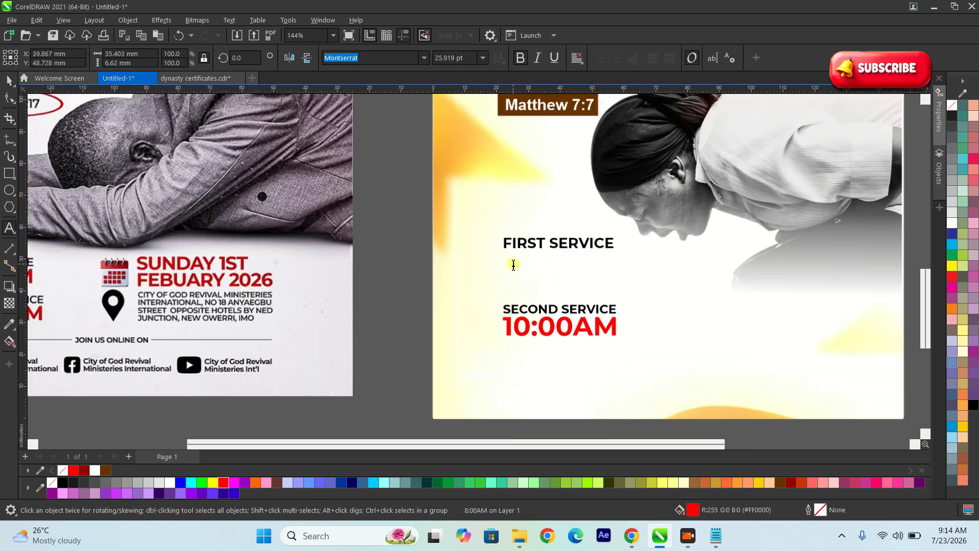
pyautogui.doubleClick(525, 264)
pyautogui.moveTo(525, 264); pyautogui.dragTo(498, 264)
pyautogui.write('9:00AM')
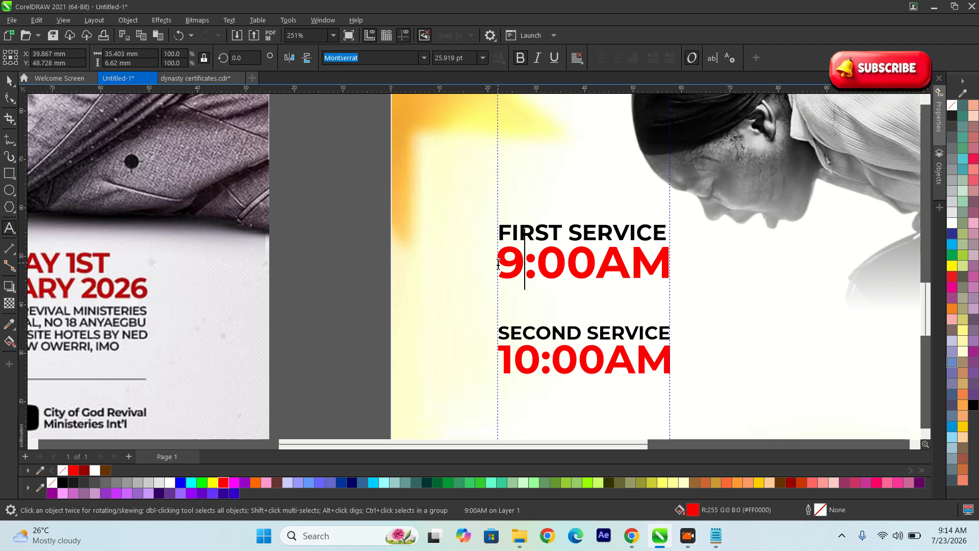
pyautogui.scroll(1, 497, 263)
pyautogui.click(9, 81)
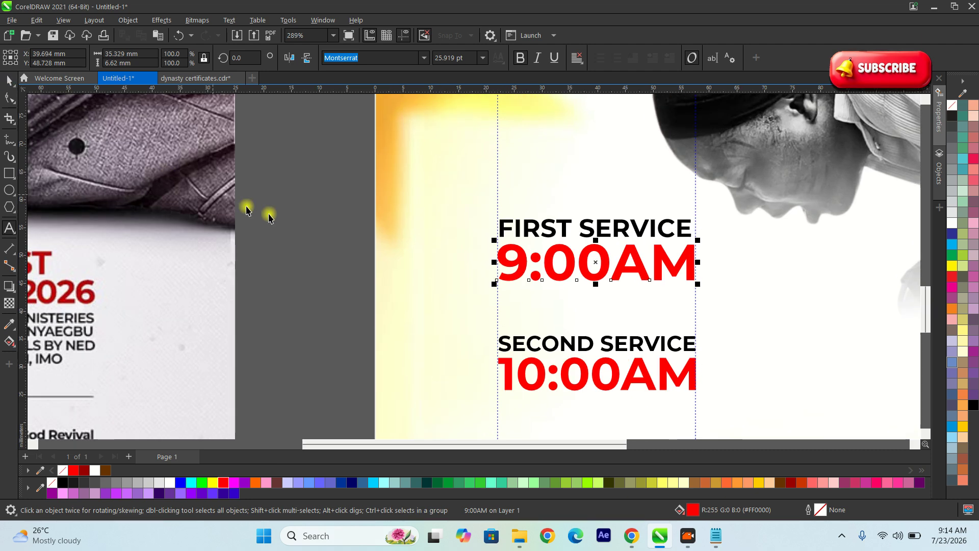
# Step: Change the second service time to "11:00AM" and enlarge it to about 24.7 pt to span the guidelines
pyautogui.scroll(-3, 456, 264)
pyautogui.click(513, 338)
pyautogui.doubleClick(512, 338)
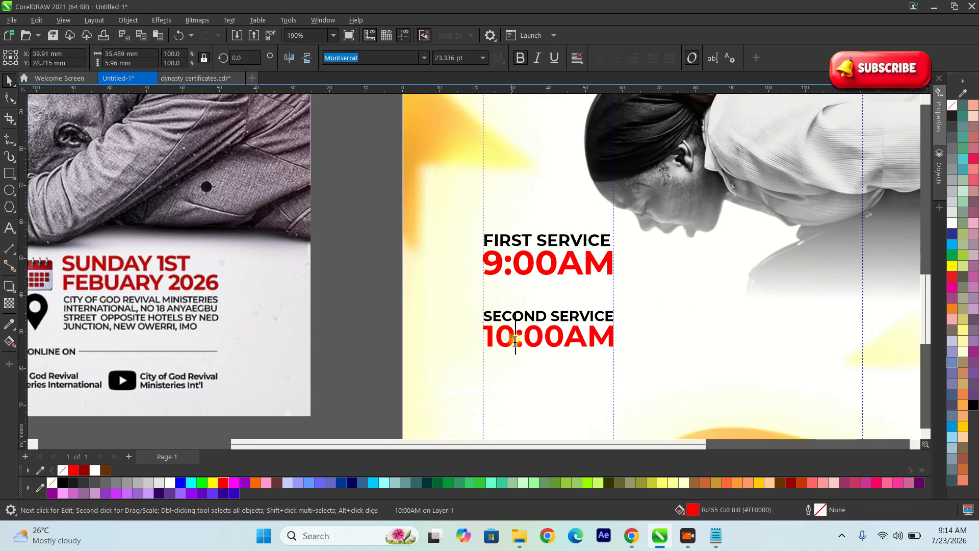
pyautogui.moveTo(514, 339); pyautogui.dragTo(479, 339)
pyautogui.write('11')
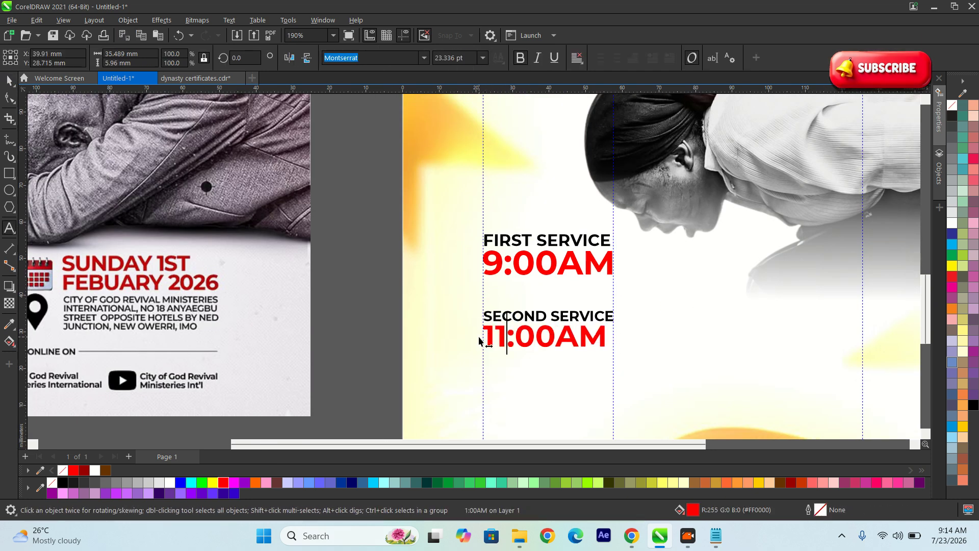
pyautogui.click(9, 81)
pyautogui.scroll(2, 614, 365)
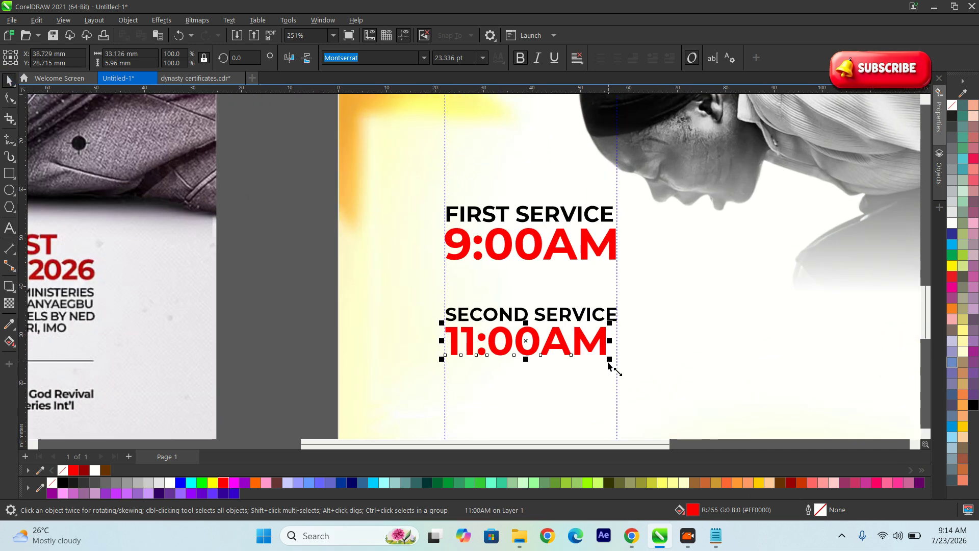
pyautogui.press('Escape')
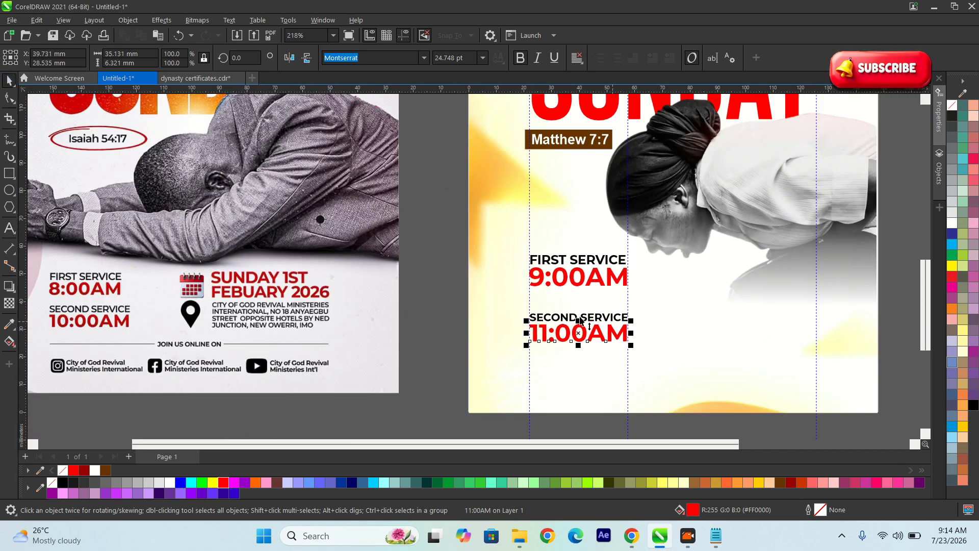
# Step: Dismiss the chat notification and duplicate the "FIRST SERVICE" and "9:00AM" lines horizontally to the right of the originals
pyautogui.click(419, 258)
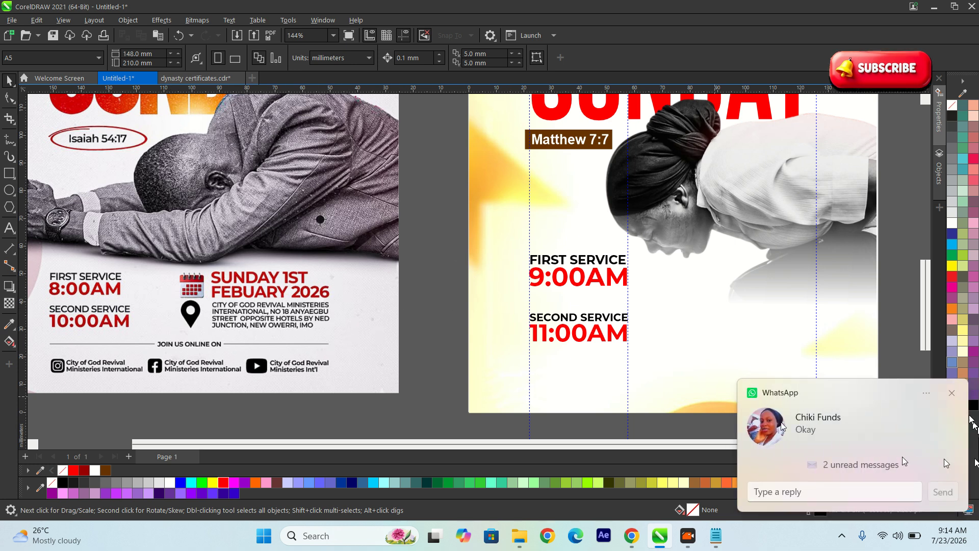
pyautogui.click(952, 393)
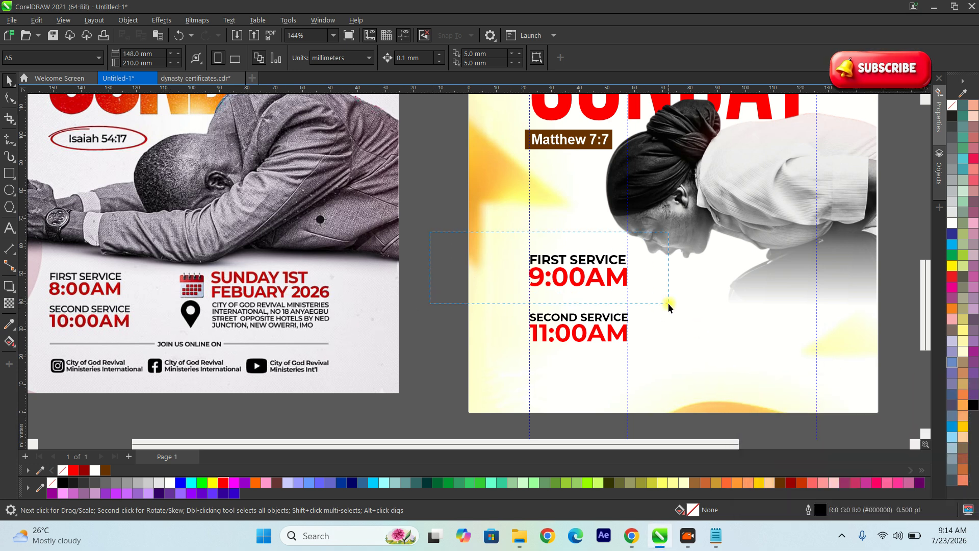
pyautogui.moveTo(669, 305); pyautogui.dragTo(669, 304)
pyautogui.moveTo(585, 278); pyautogui.dragTo(729, 277)
pyautogui.rightClick(729, 277)
# Step: Move all six service text lines down slightly, away from the woman's face
pyautogui.scroll(-1, 627, 343)
pyautogui.moveTo(499, 249); pyautogui.dragTo(826, 398)
pyautogui.moveTo(664, 293); pyautogui.dragTo(667, 305)
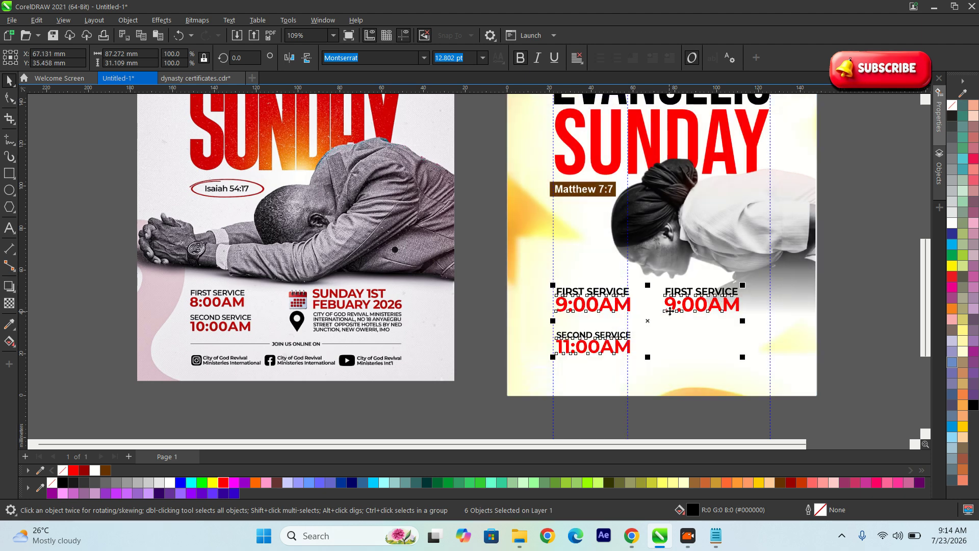
# Step: Move the bowed woman's image up slightly above the service times
pyautogui.click(665, 249)
pyautogui.moveTo(663, 229); pyautogui.dragTo(664, 223)
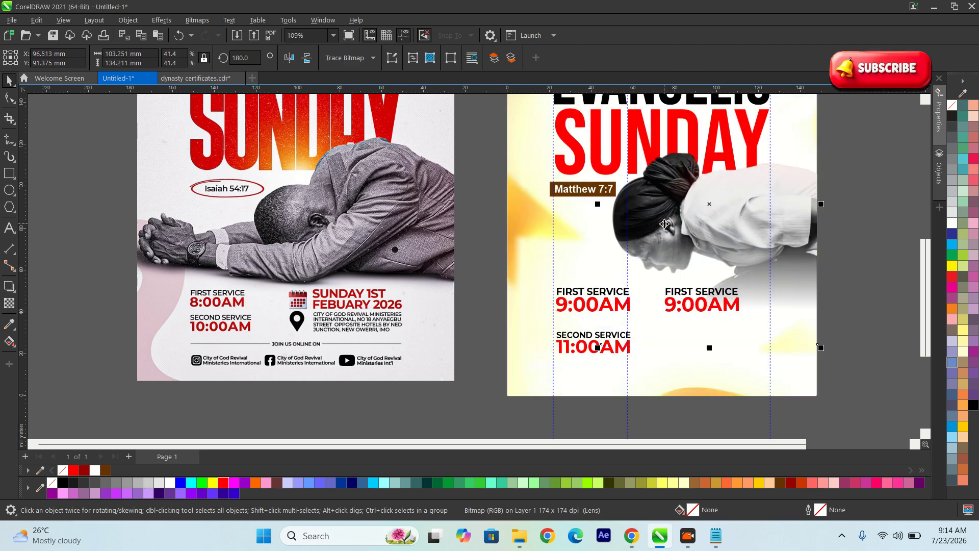
pyautogui.click(858, 324)
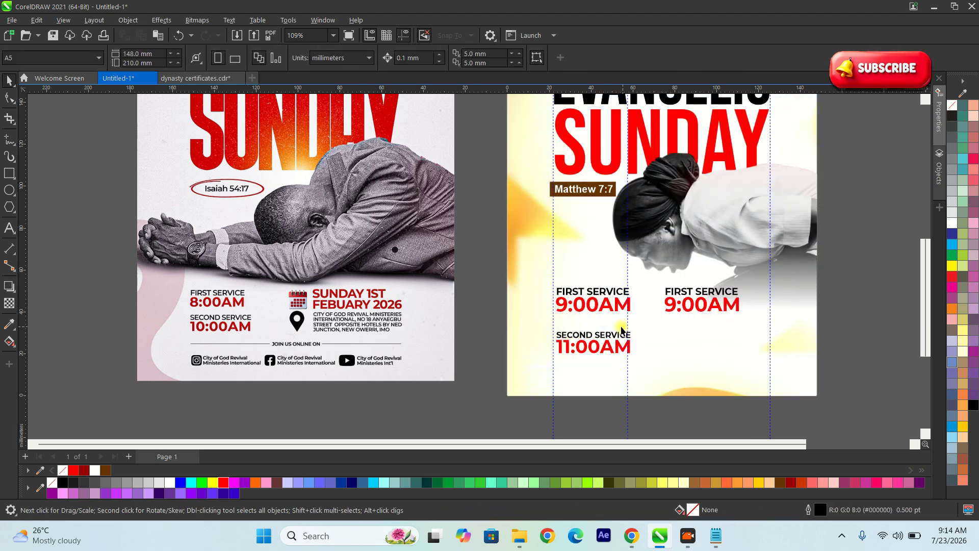
# Step: Replace the text of the duplicated "FIRST SERVICE" line with "SUNDAY"
pyautogui.scroll(1, 619, 329)
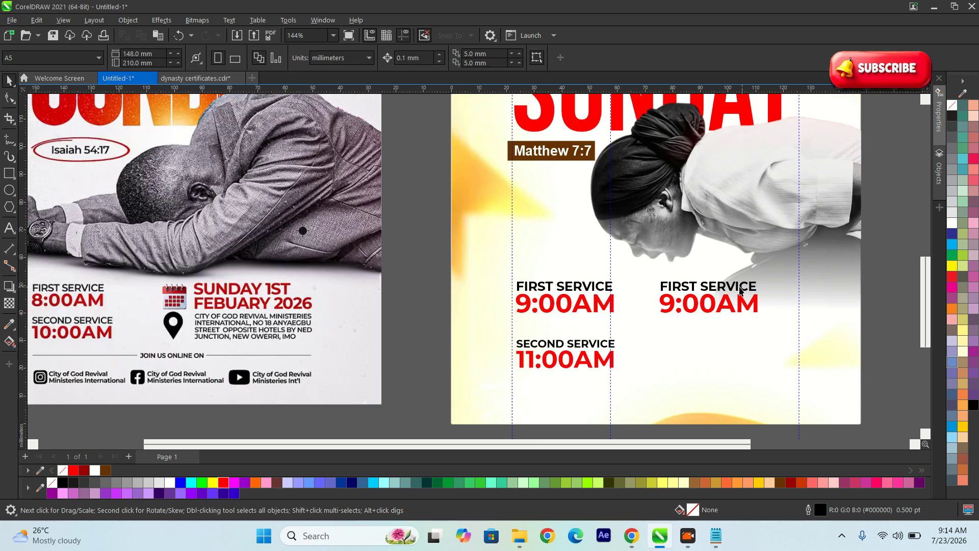
pyautogui.scroll(1, 751, 287)
pyautogui.click(709, 284)
pyautogui.click(709, 284)
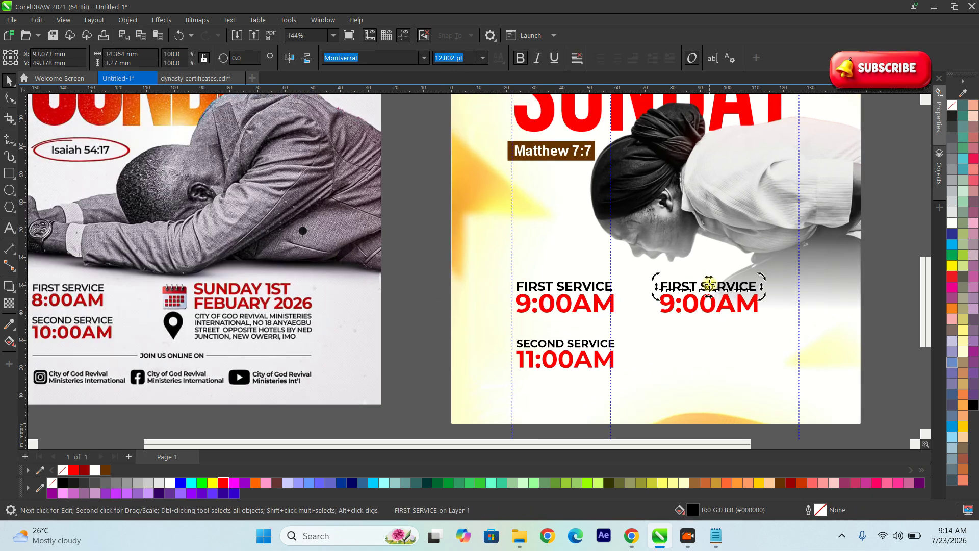
pyautogui.click(709, 284)
pyautogui.doubleClick(709, 286)
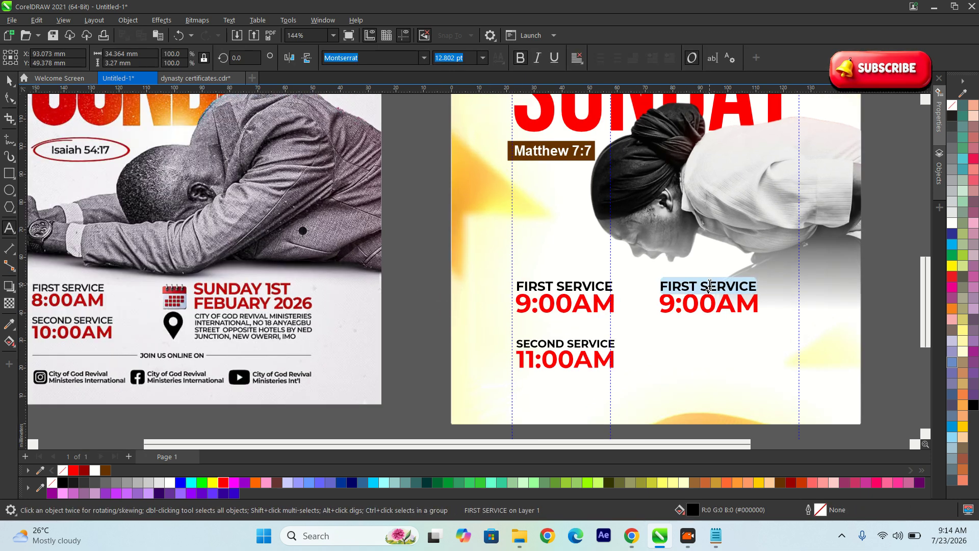
pyautogui.write('sund')
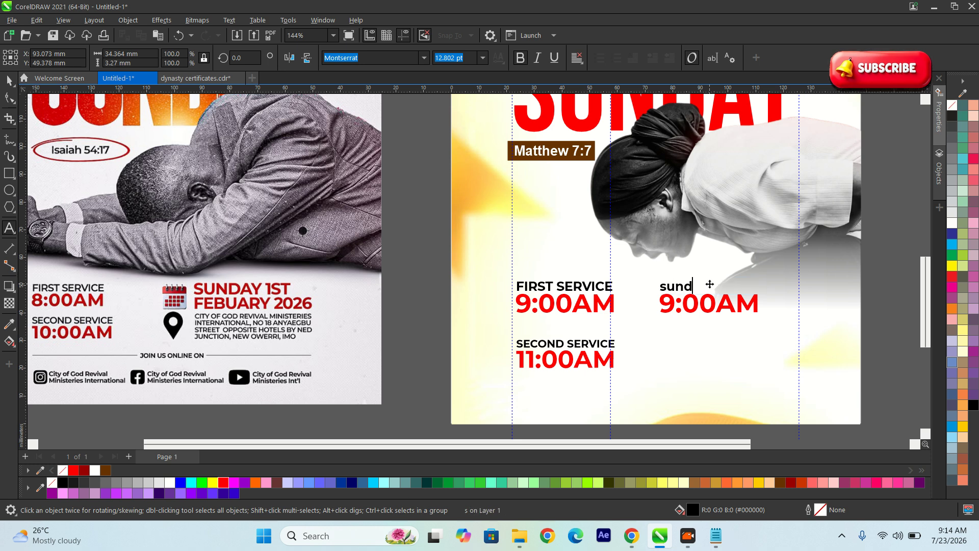
pyautogui.write('ay')
pyautogui.press('BackSpace')
pyautogui.press('BackSpace')
pyautogui.press('BackSpace')
pyautogui.press('BackSpace')
pyautogui.press('BackSpace')
pyautogui.press('BackSpace')
pyautogui.write('SYE')
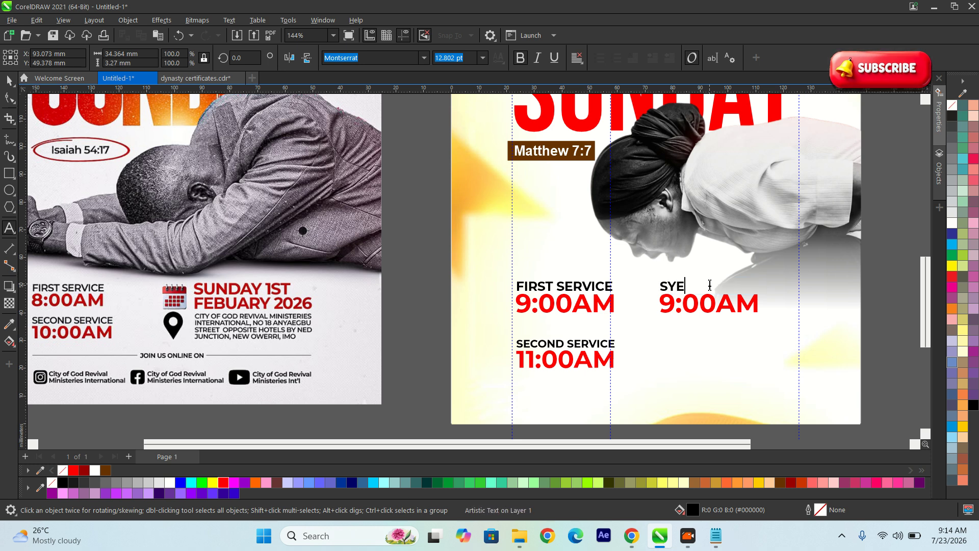
pyautogui.press('BackSpace')
pyautogui.press('BackSpace')
pyautogui.write('UNDA')
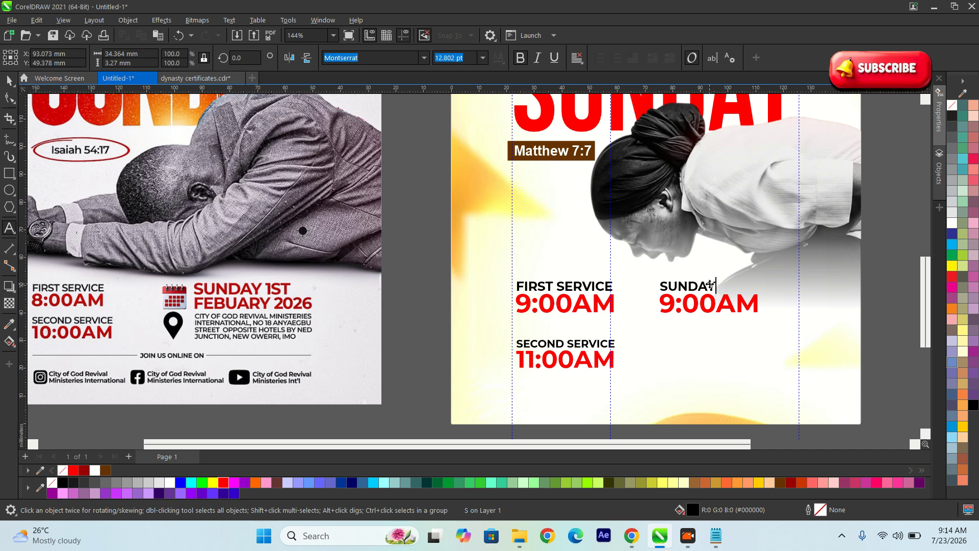
# Step: Replace the duplicated "9:00AM" line under "SUNDAY" with the date "JULY 26TH"
pyautogui.moveTo(659, 304); pyautogui.dragTo(801, 315)
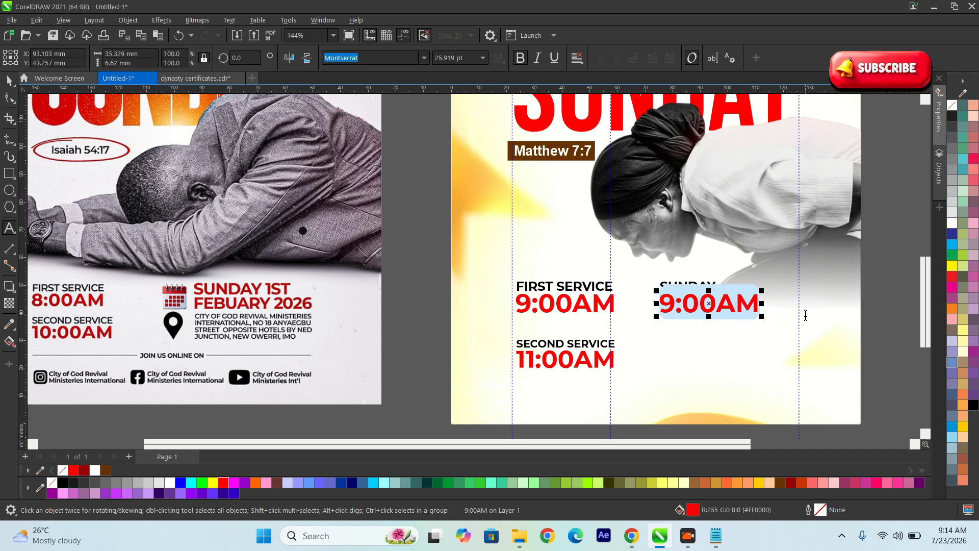
pyautogui.write('JULYER')
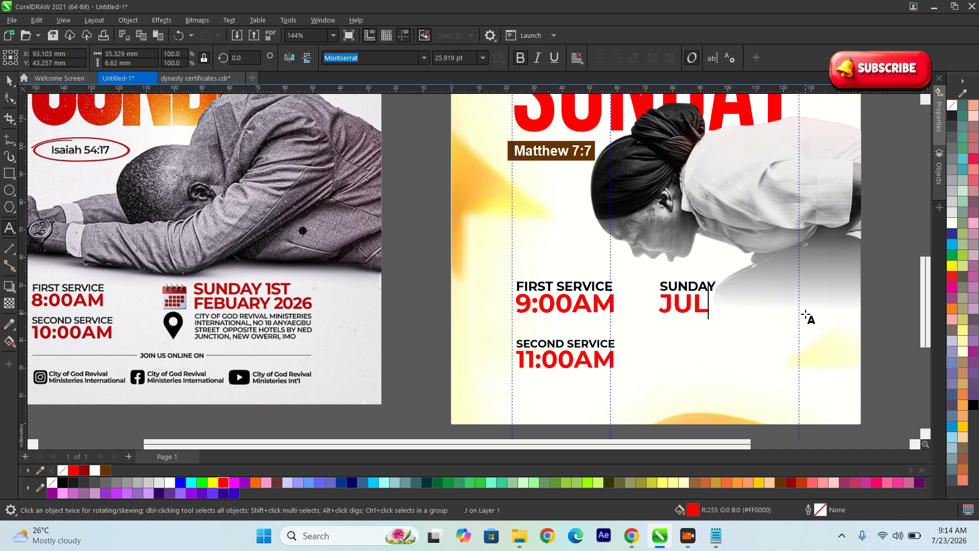
pyautogui.press('BackSpace')
pyautogui.press('BackSpace')
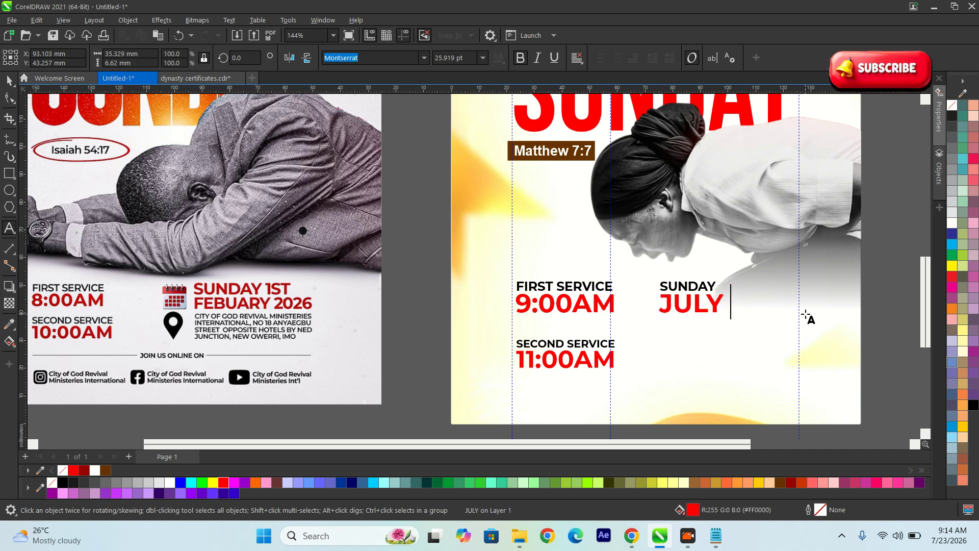
pyautogui.write('7')
pyautogui.press('BackSpace')
pyautogui.press('Escape')
pyautogui.write('2')
pyautogui.press('BackSpace')
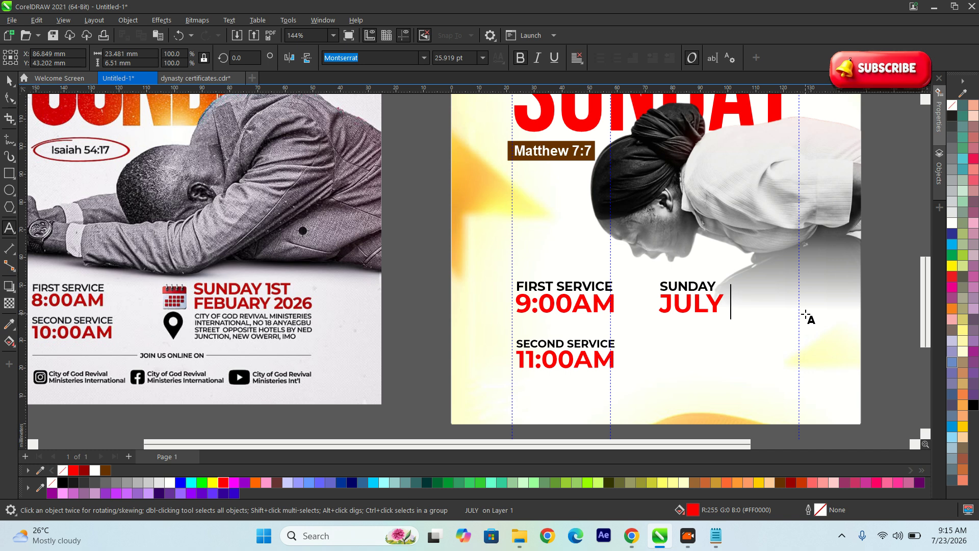
pyautogui.write('26')
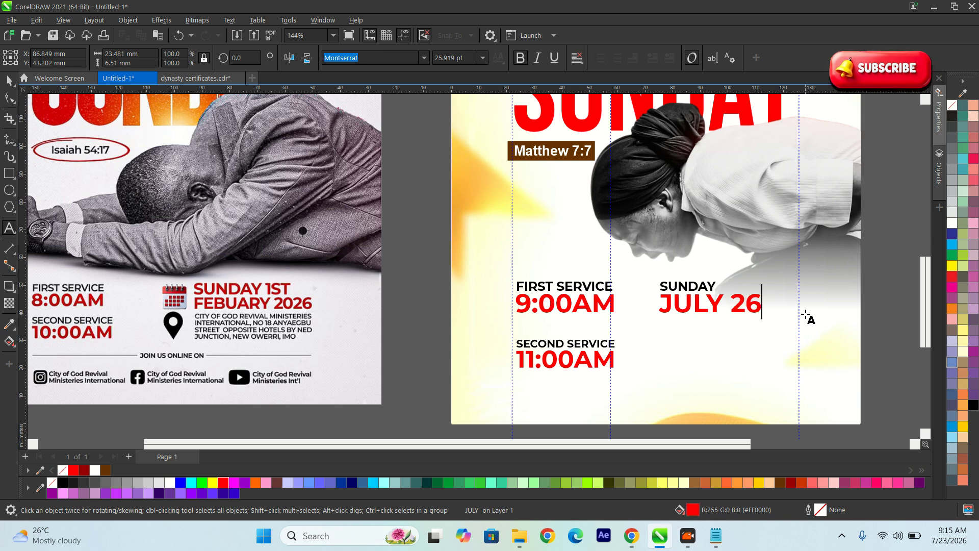
pyautogui.write('TH')
pyautogui.click(9, 80)
pyautogui.scroll(1, 715, 308)
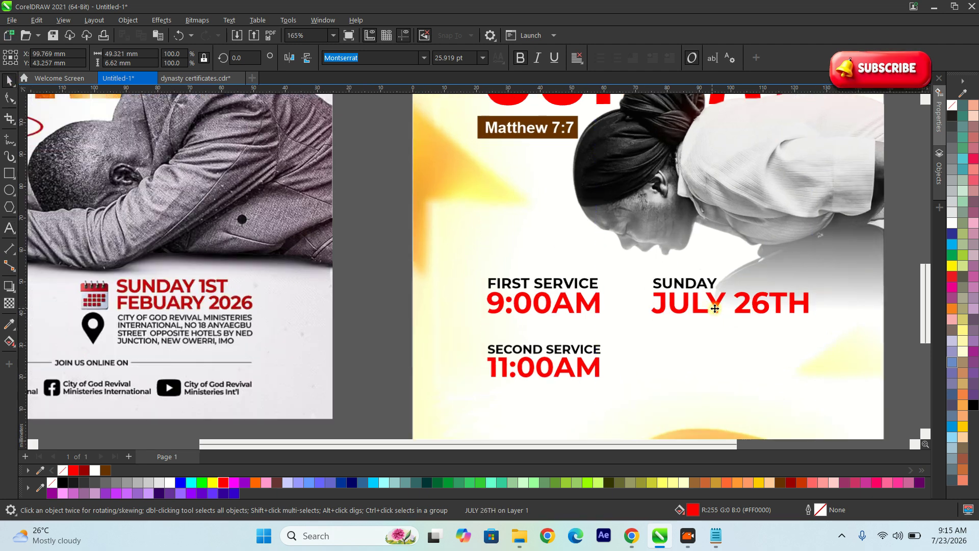
# Step: Enlarge the black "SUNDAY" line to about 29.5 pt and try shrinking "JULY 26TH" to match its width
pyautogui.moveTo(813, 313); pyautogui.dragTo(797, 314)
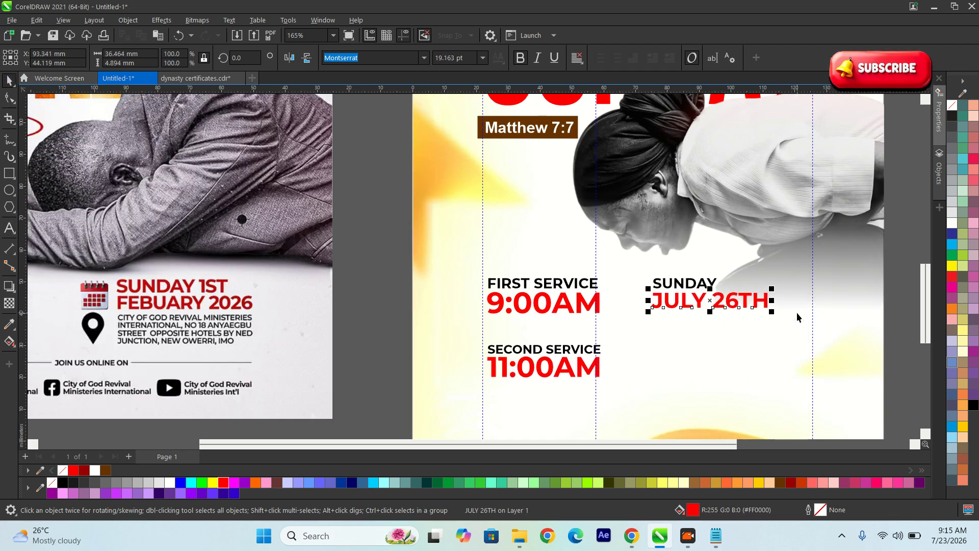
pyautogui.hotkey('ctrl', 'z')
pyautogui.click(710, 283)
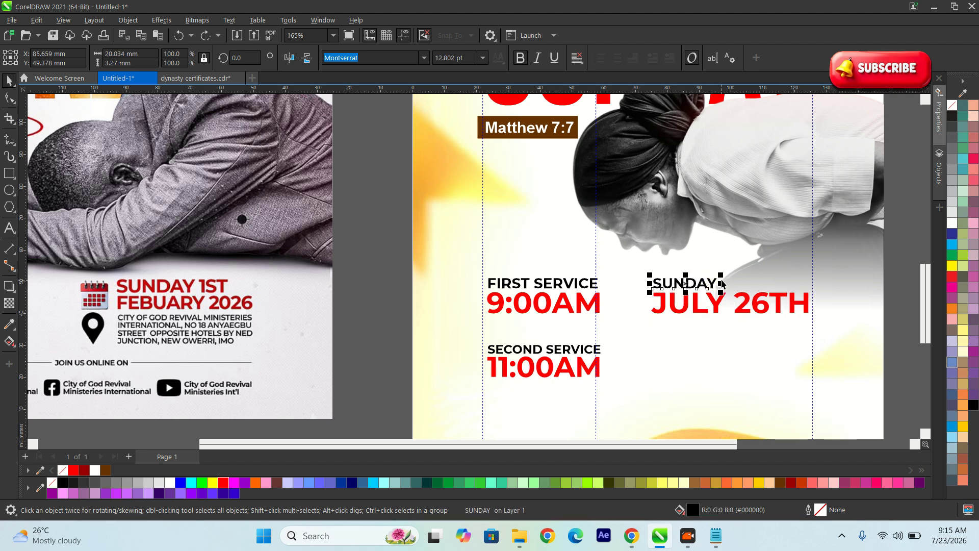
pyautogui.moveTo(719, 276); pyautogui.dragTo(805, 250)
pyautogui.scroll(1, 788, 296)
pyautogui.click(795, 306)
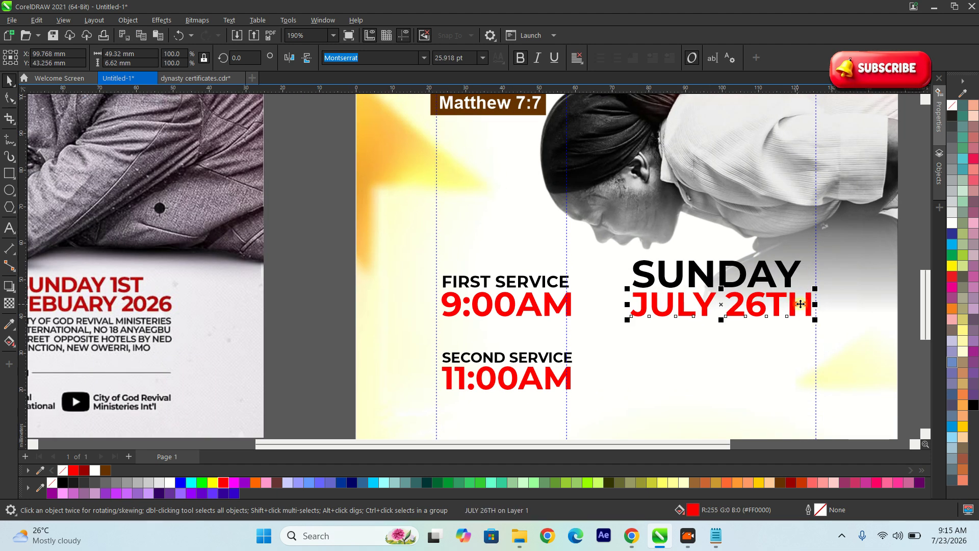
pyautogui.moveTo(815, 289); pyautogui.dragTo(799, 290)
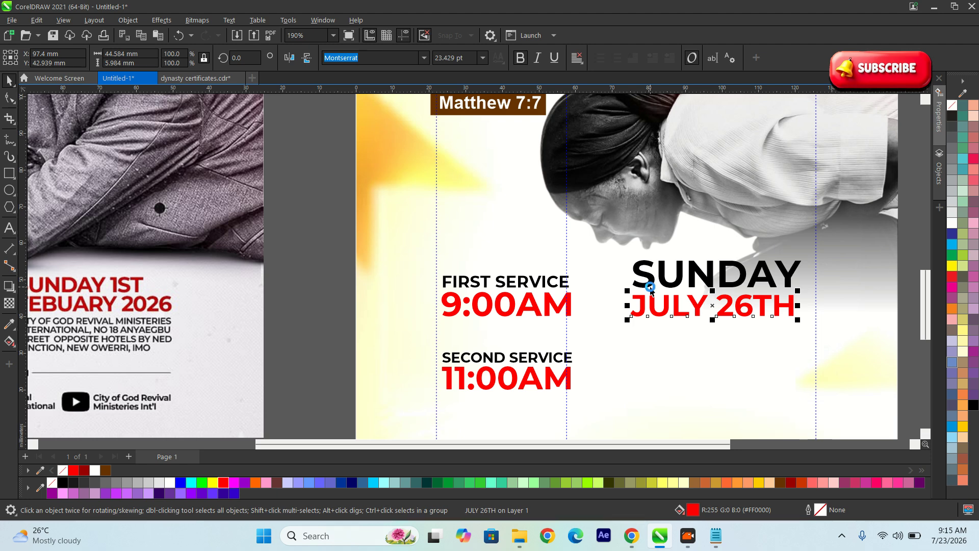
pyautogui.hotkey('ctrl', 'z')
pyautogui.scroll(-1, 629, 304)
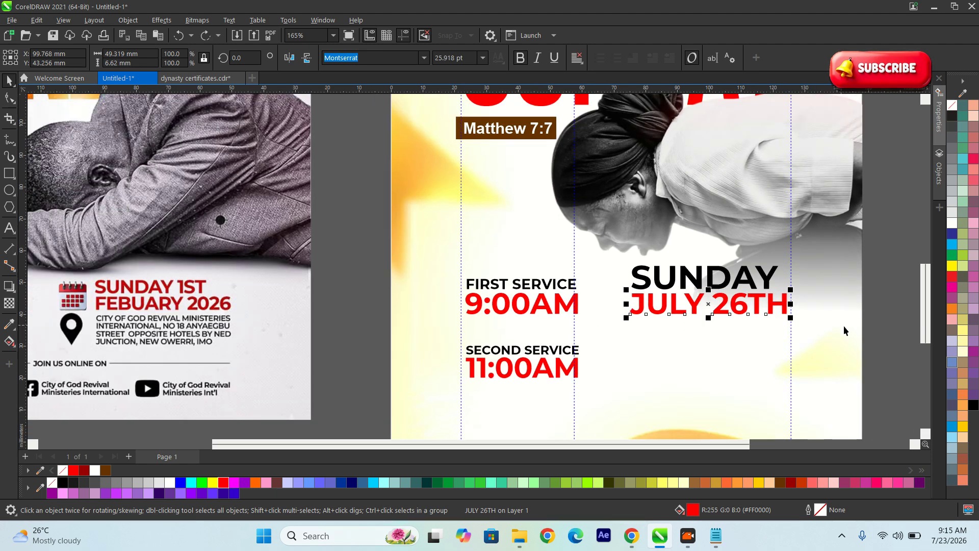
# Step: Set the "SUNDAY" line above the date to 12.802 pt, matching the "FIRST SERVICE" font size
pyautogui.click(562, 290)
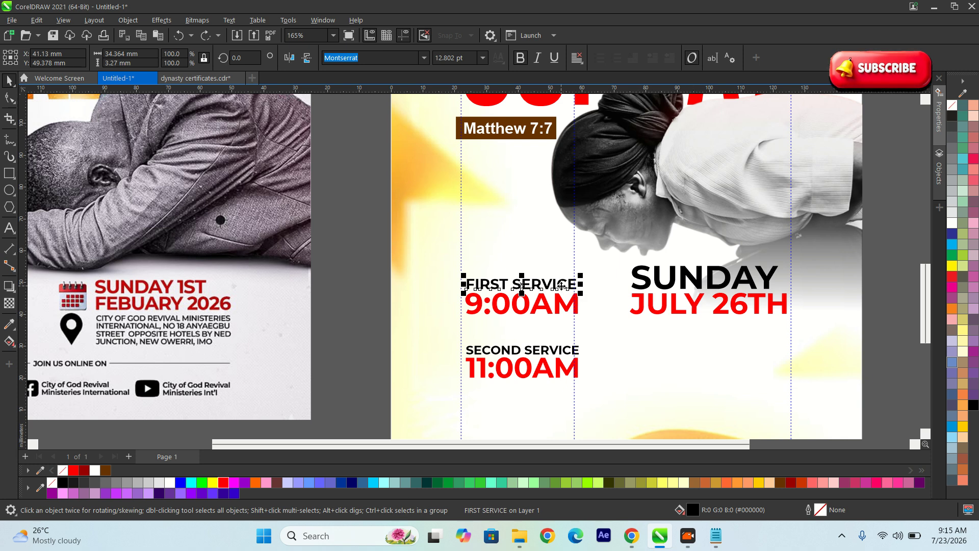
pyautogui.moveTo(466, 58); pyautogui.dragTo(428, 57)
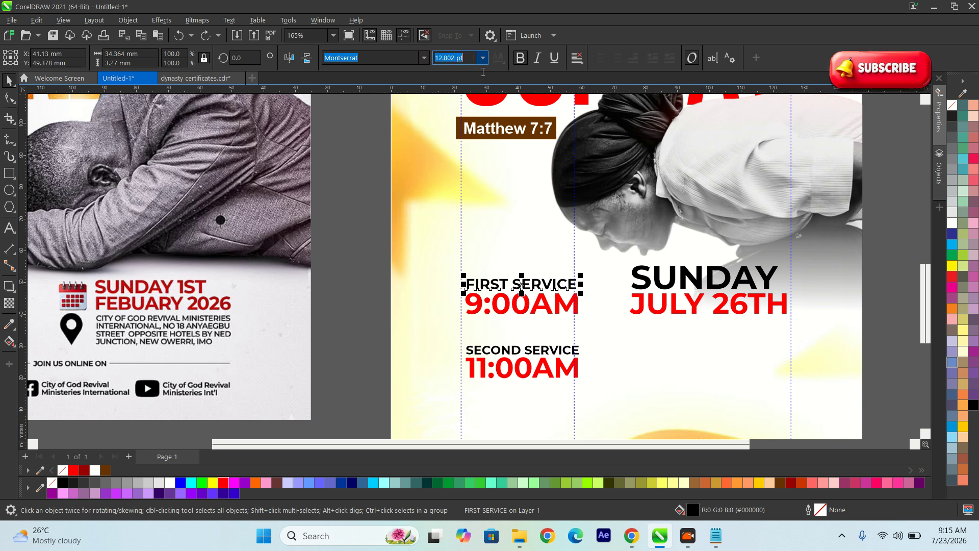
pyautogui.click(639, 278)
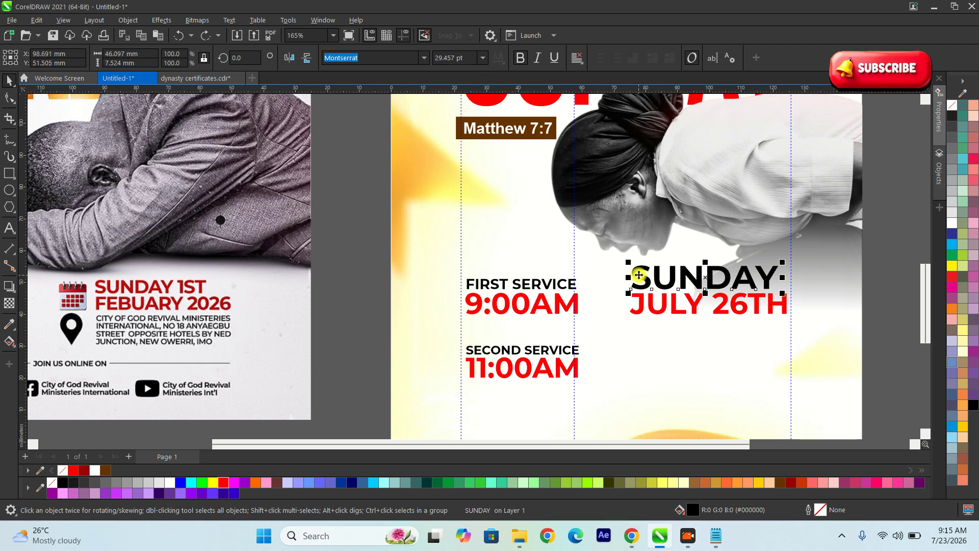
pyautogui.click(467, 57)
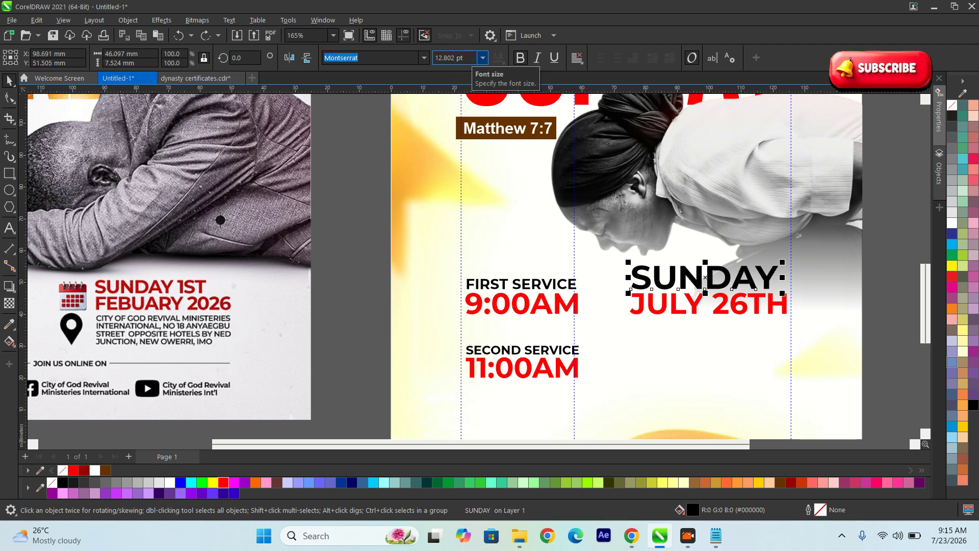
pyautogui.press('Return')
# Step: Set the "JULY 26TH" font size to 25.919 pt, copied from the "9:00AM" text
pyautogui.scroll(1, 587, 309)
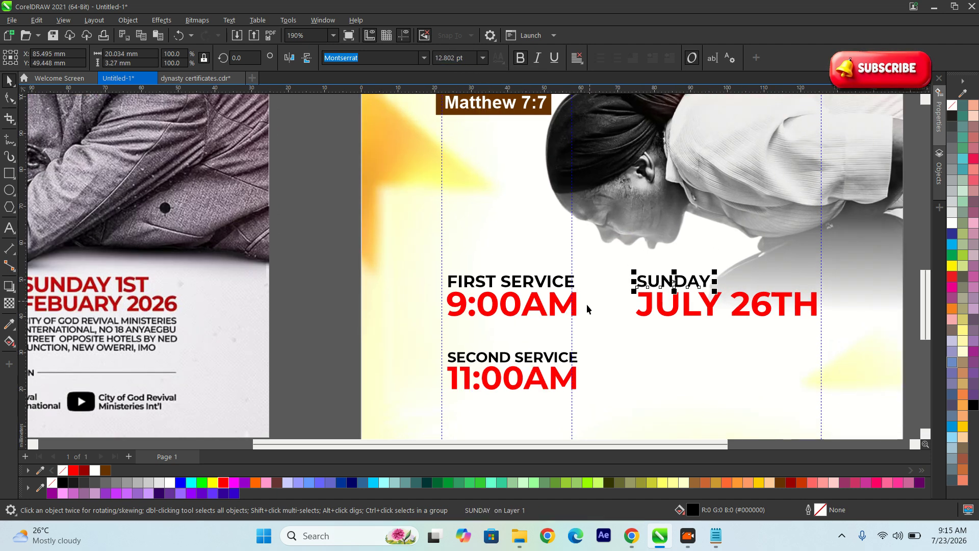
pyautogui.click(577, 309)
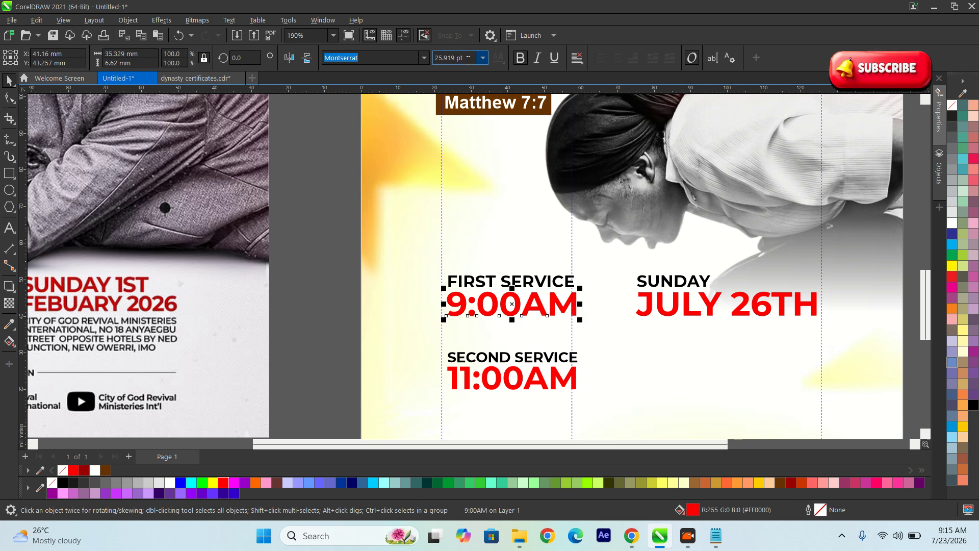
pyautogui.moveTo(434, 59); pyautogui.dragTo(489, 63)
pyautogui.hotkey('ctrl', 'c')
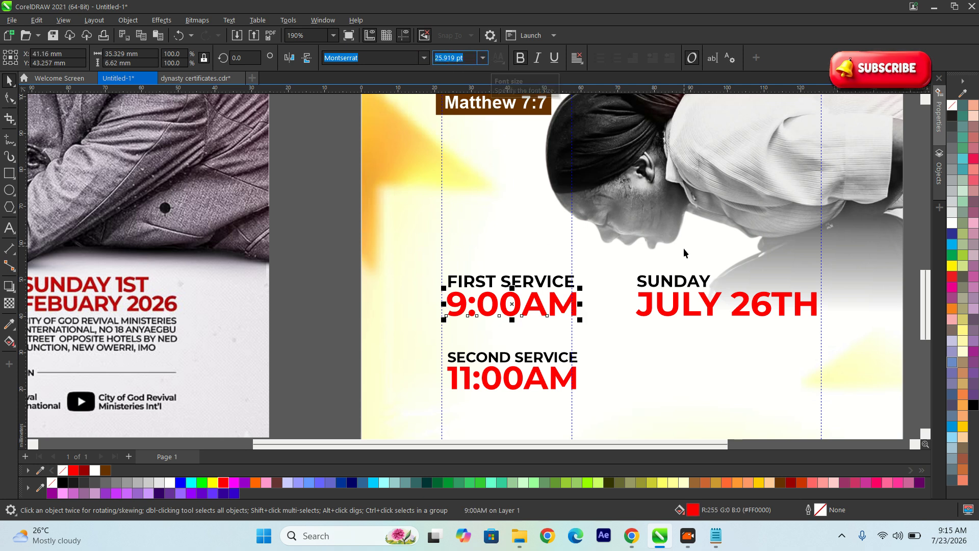
pyautogui.click(668, 314)
pyautogui.click(469, 62)
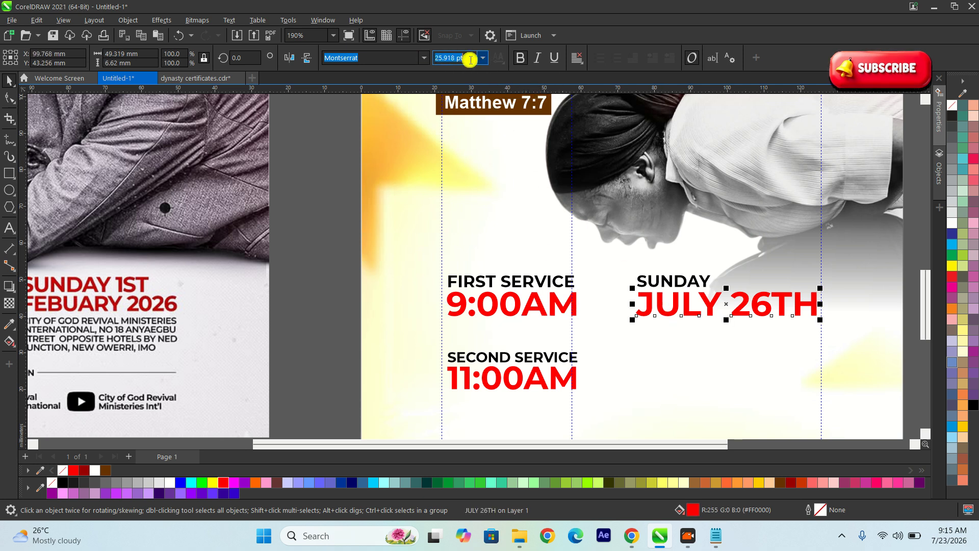
pyautogui.hotkey('ctrl', 'v')
pyautogui.press('Return')
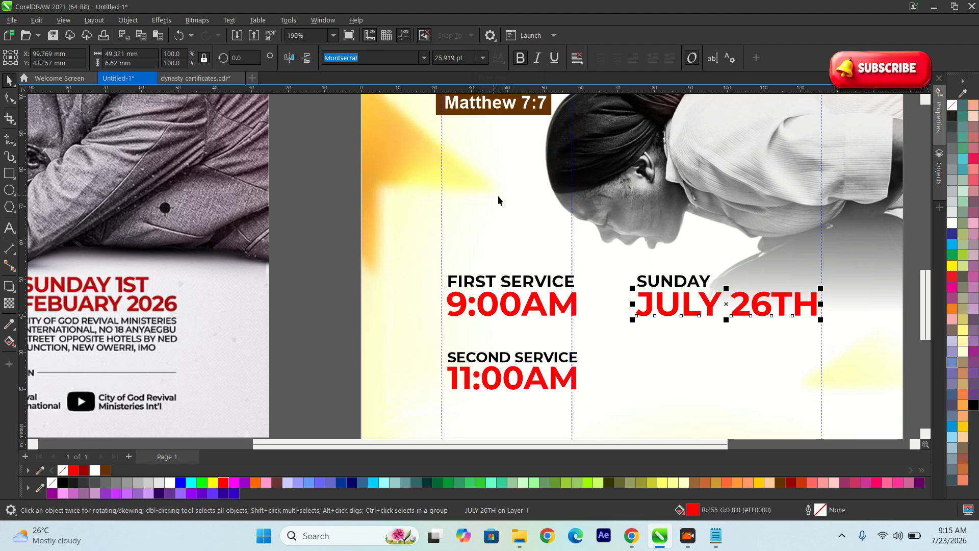
# Step: Compare the flyer's service times and date block with the lower section of the Prophetic Sunday reference
pyautogui.click(551, 388)
pyautogui.scroll(-2, 802, 338)
pyautogui.click(804, 354)
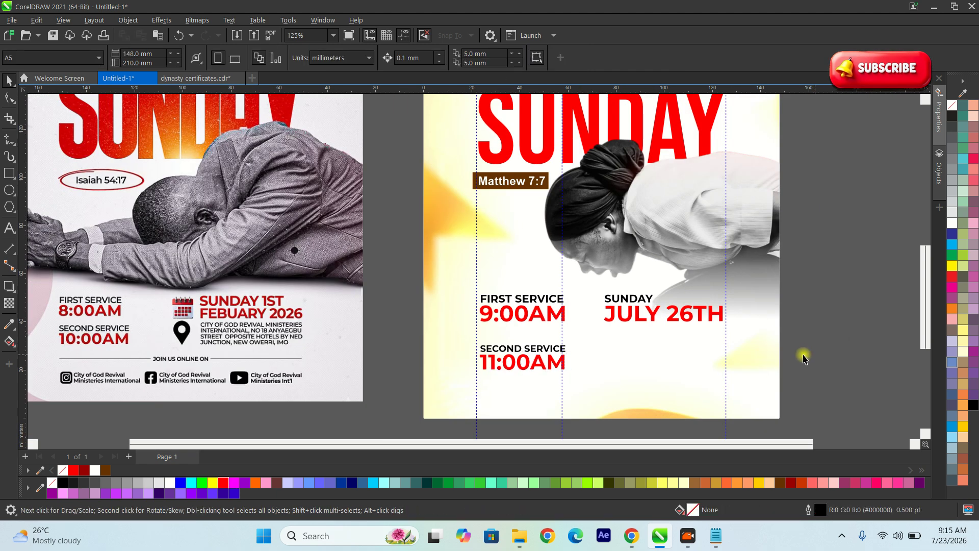
pyautogui.scroll(1, 722, 350)
pyautogui.scroll(-1, 748, 329)
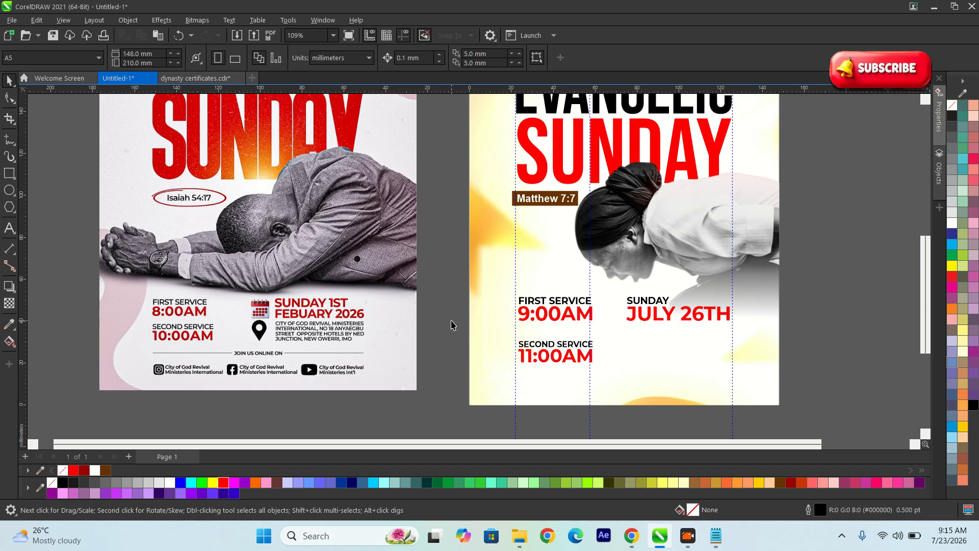
pyautogui.scroll(2, 300, 341)
pyautogui.scroll(-2, 300, 343)
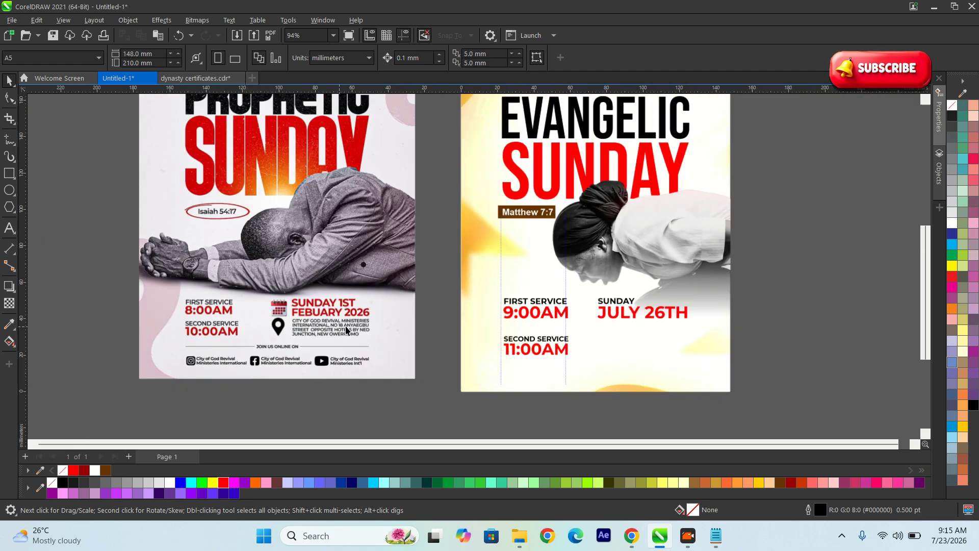
pyautogui.scroll(1, 650, 374)
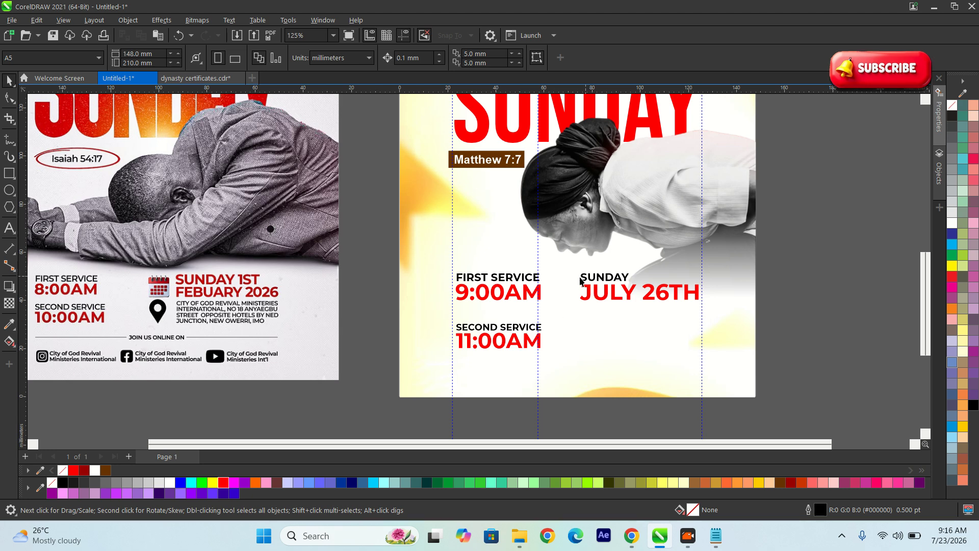
# Step: Copy the "SECOND SERVICE" label to below "JULY 26TH" and replace its text with "DUNAMIS CHAPEL"
pyautogui.moveTo(509, 334); pyautogui.dragTo(625, 342)
pyautogui.scroll(2, 624, 341)
pyautogui.doubleClick(604, 329)
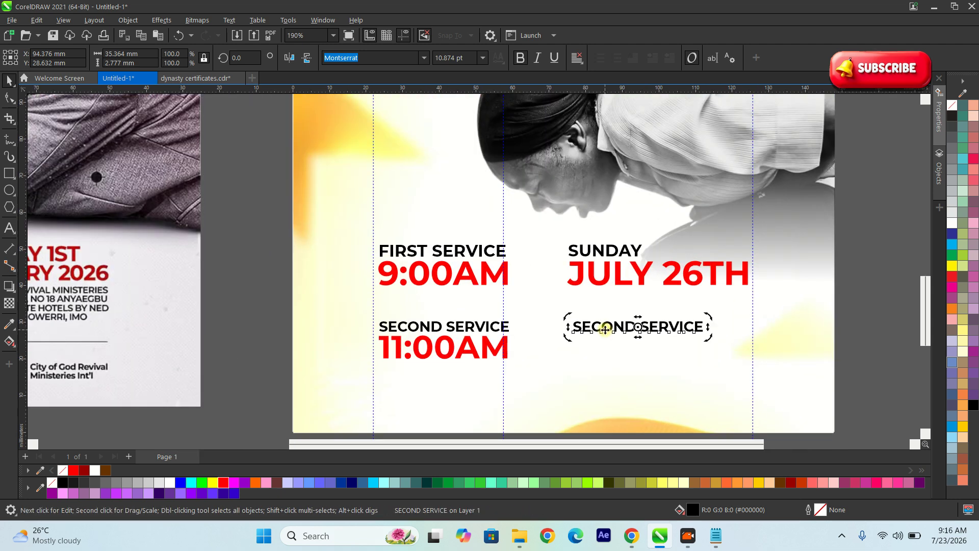
pyautogui.hotkey('ctrl', 'a')
pyautogui.write('D')
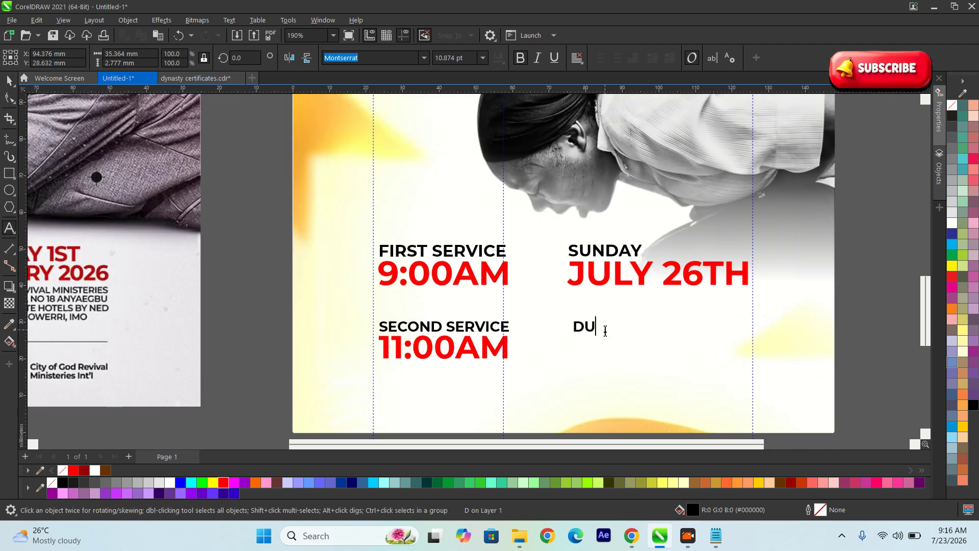
pyautogui.write('UNAM')
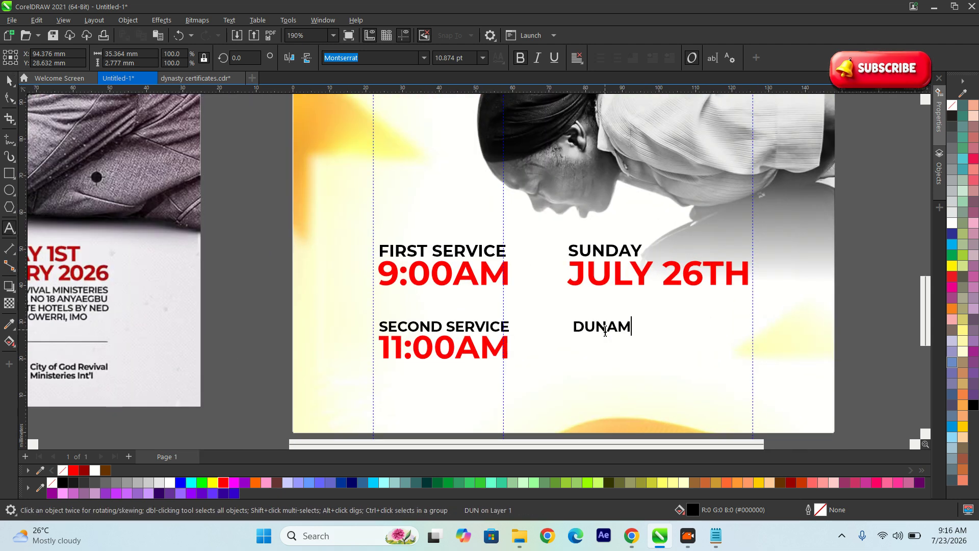
pyautogui.write('IS CH')
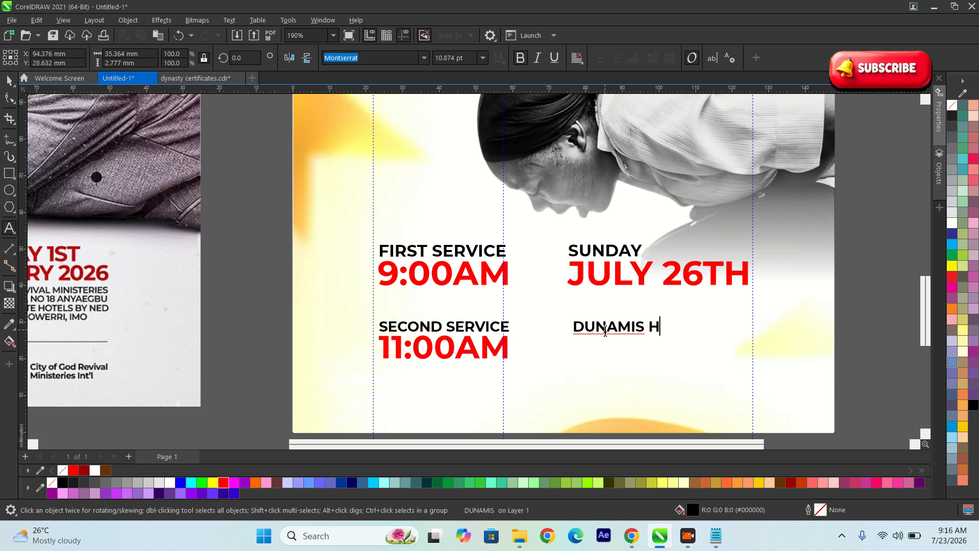
pyautogui.press('BackSpace')
pyautogui.write('CHAPEL E')
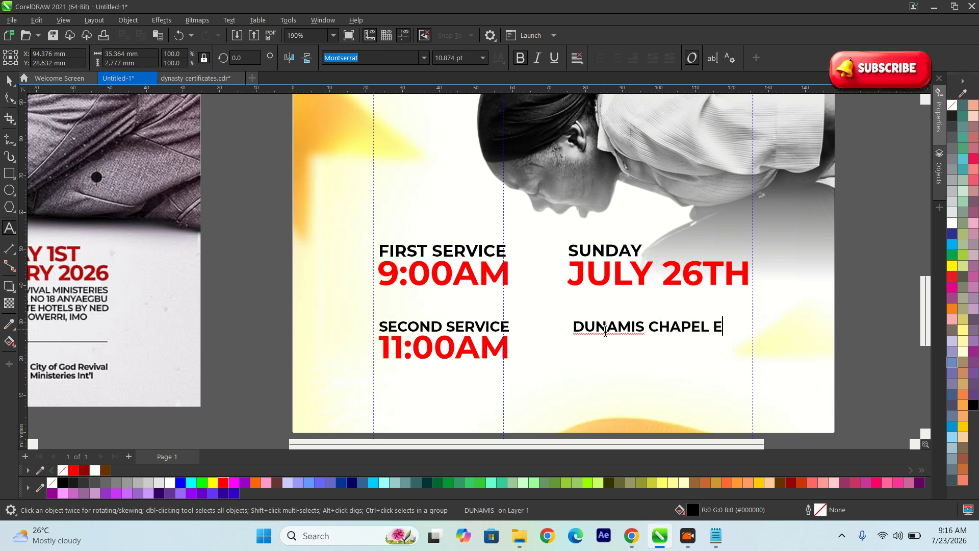
pyautogui.press('BackSpace')
pyautogui.press('BackSpace')
# Step: Add a second line reading "SECOND CAMPUS MKD" to the "DUNAMIS CHAPEL" venue text
pyautogui.press('Return')
pyautogui.write('SE')
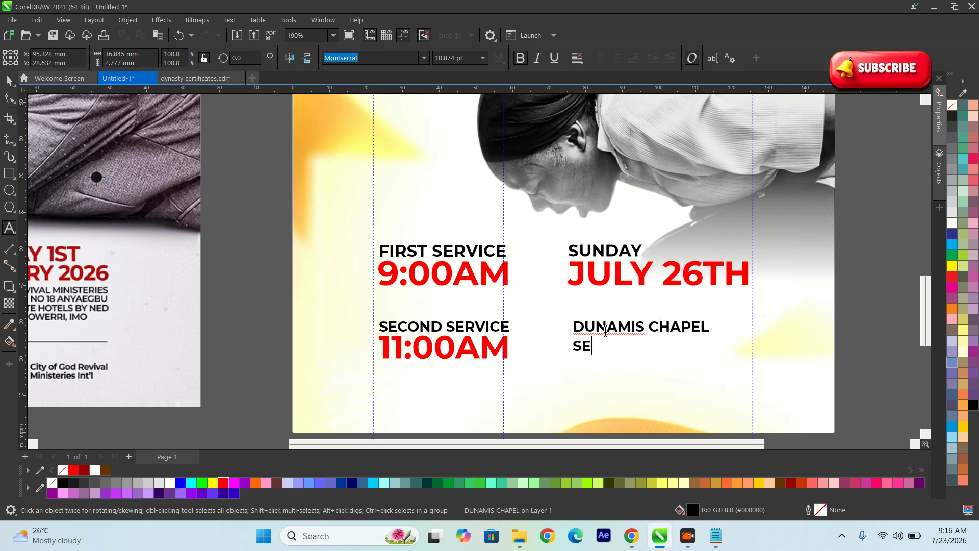
pyautogui.press('BackSpace')
pyautogui.write('ECOND CAP')
pyautogui.press('BackSpace')
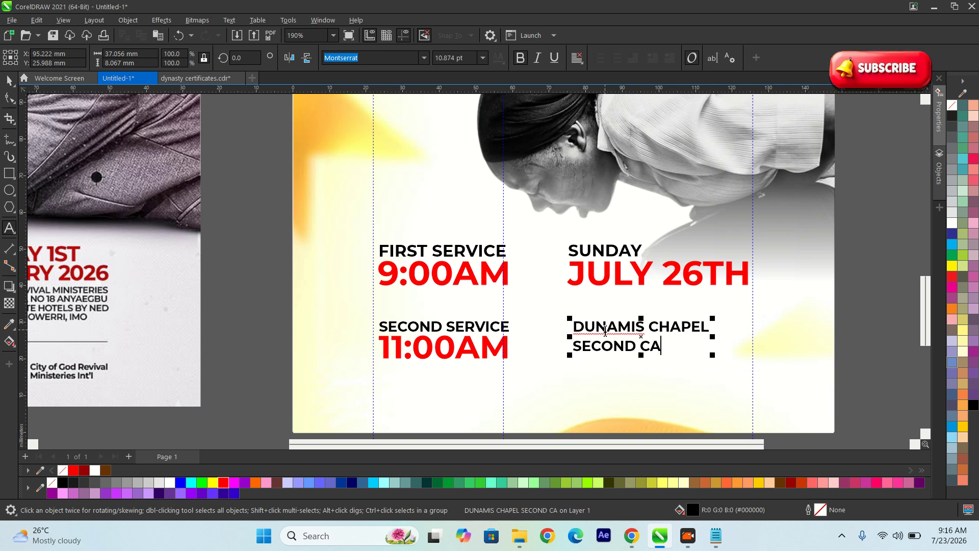
pyautogui.write('MPUSE')
pyautogui.press('BackSpace')
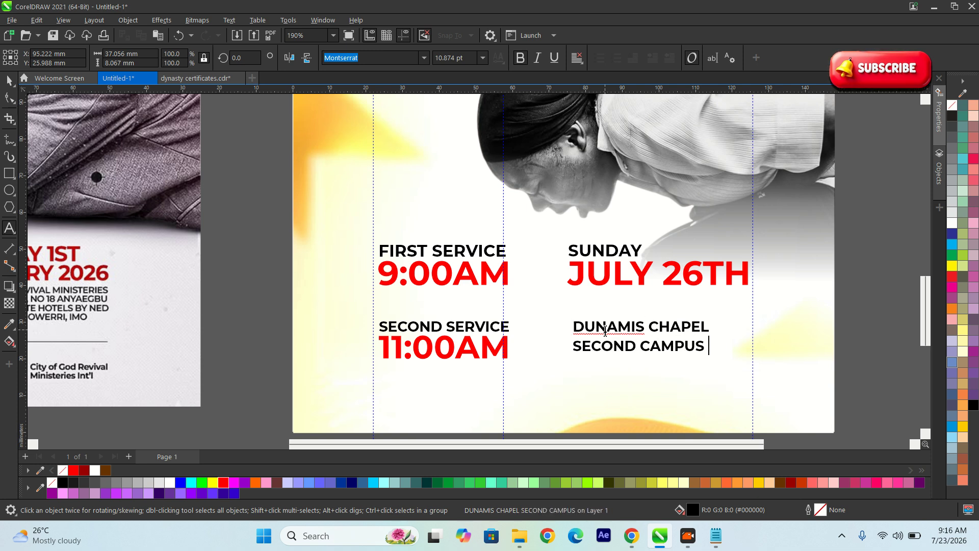
pyautogui.press('BackSpace')
pyautogui.press('Escape')
pyautogui.write('MKDER')
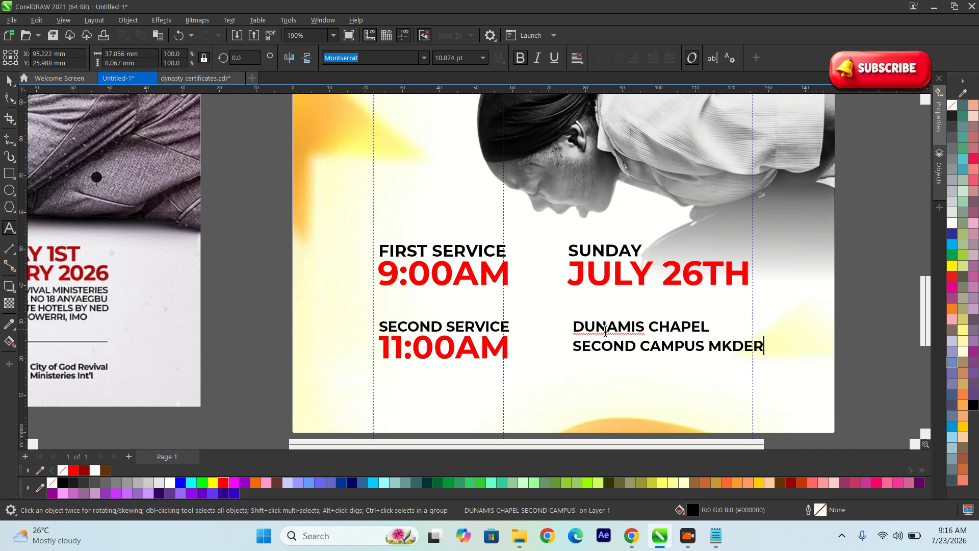
pyautogui.press('BackSpace')
pyautogui.press('BackSpace')
pyautogui.press('Escape')
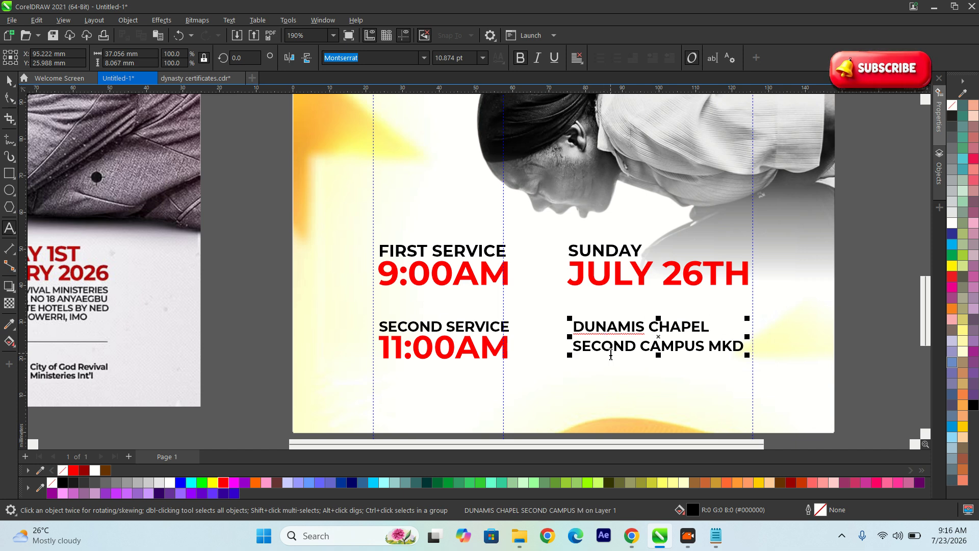
pyautogui.click(10, 80)
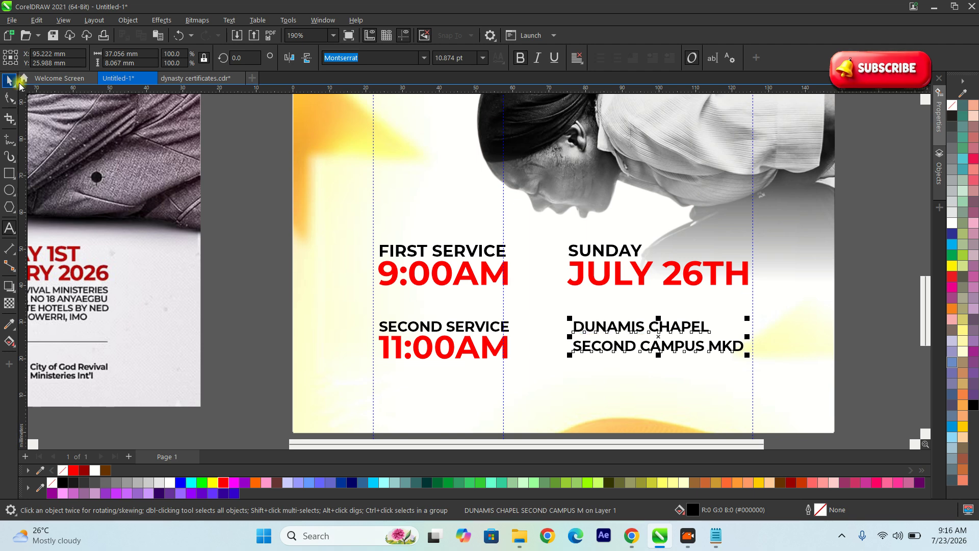
# Step: Compare the flyer's venue block with the address, divider and social media section of the Prophetic Sunday reference
pyautogui.click(196, 223)
pyautogui.scroll(-1, 609, 395)
pyautogui.click(822, 379)
pyautogui.scroll(-2, 553, 347)
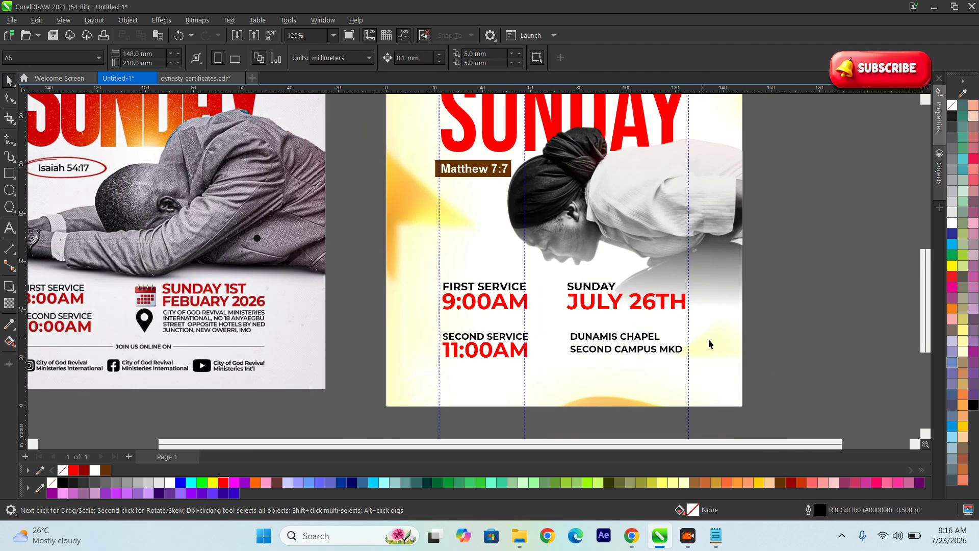
pyautogui.scroll(-1, 609, 319)
pyautogui.scroll(-1, 567, 335)
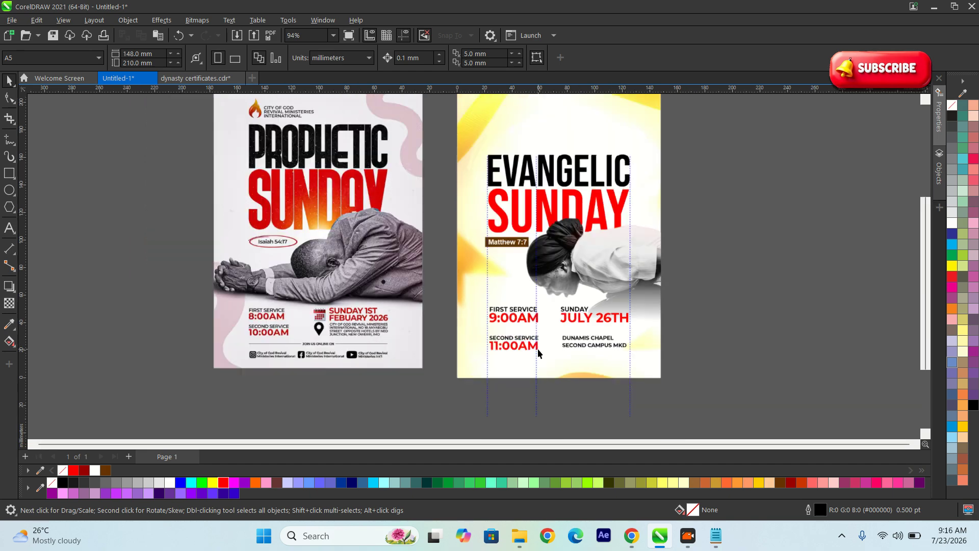
pyautogui.scroll(3, 596, 340)
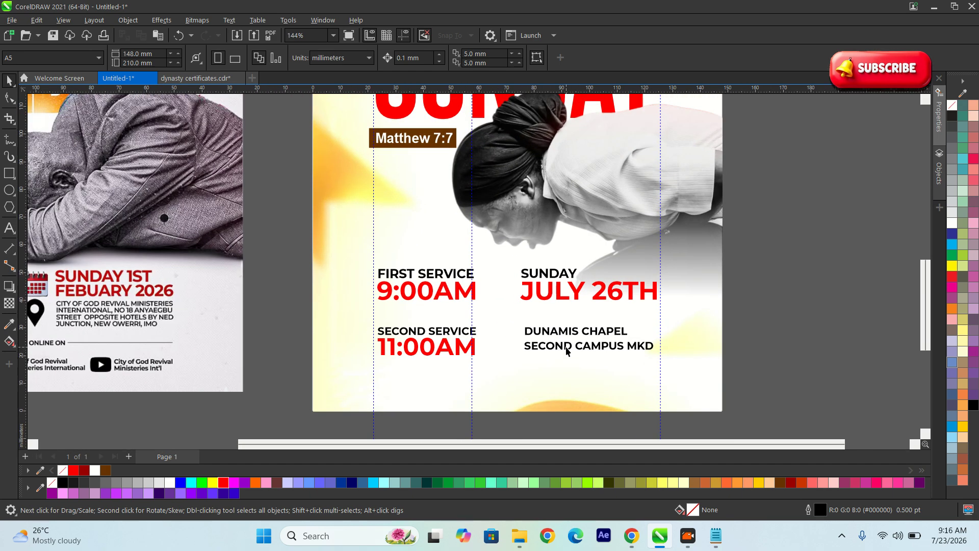
pyautogui.click(567, 347)
pyautogui.scroll(-4, 644, 307)
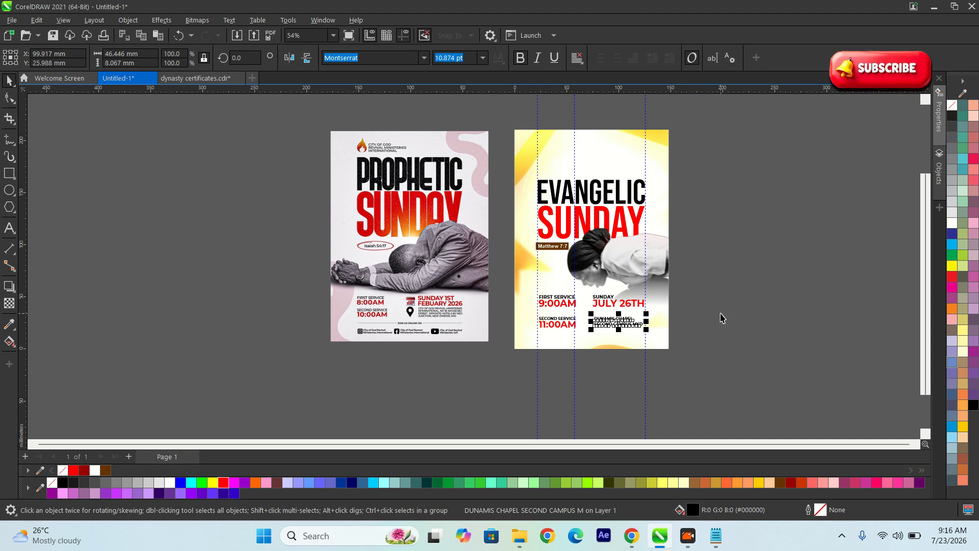
pyautogui.scroll(1, 470, 353)
pyautogui.scroll(2, 444, 406)
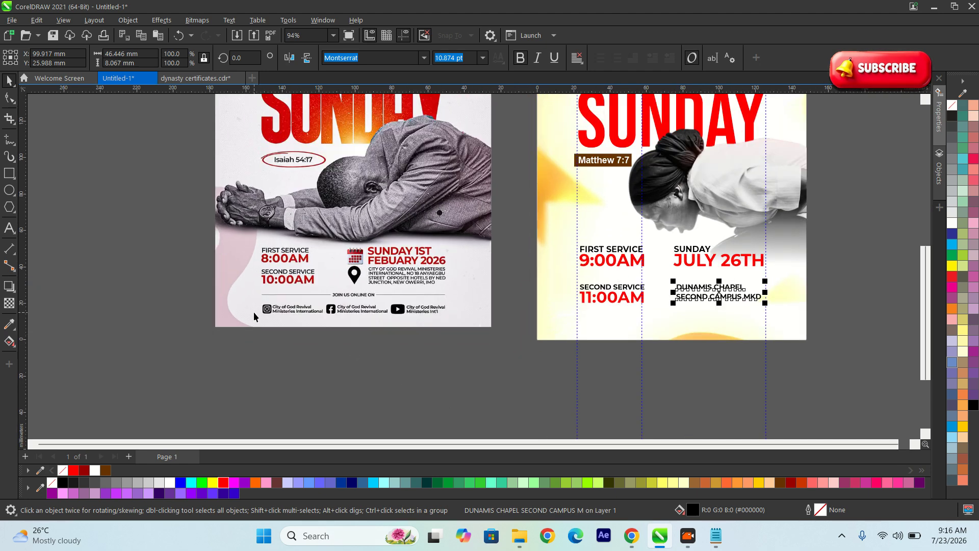
pyautogui.scroll(1, 252, 315)
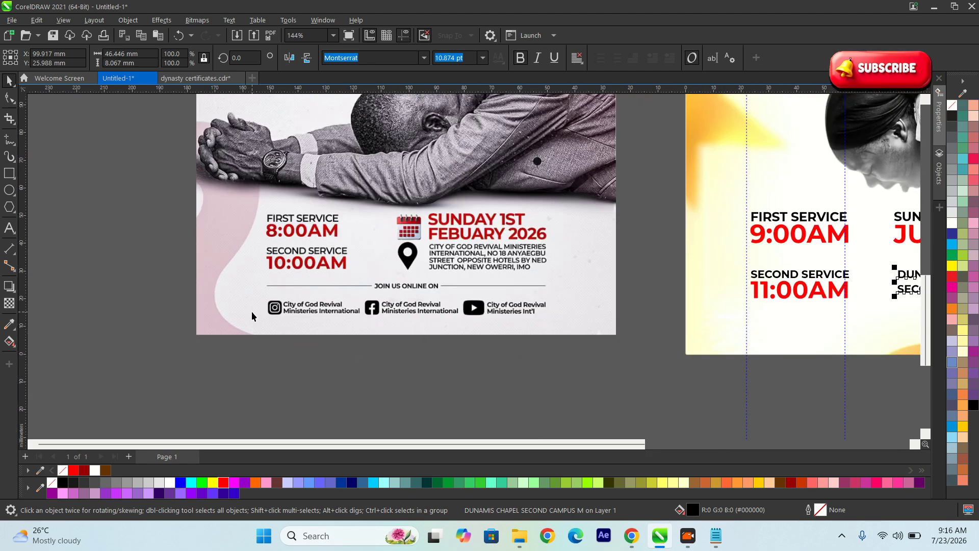
pyautogui.click(418, 291)
pyautogui.scroll(-1, 406, 380)
pyautogui.click(168, 201)
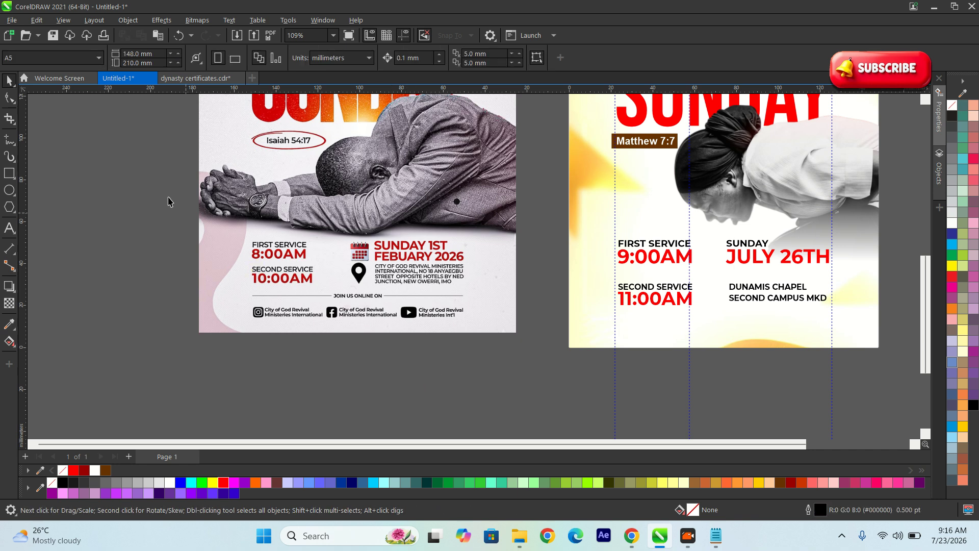
# Step: Draw a straight horizontal line about 42 mm long below "11:00AM" with the Pen tool
pyautogui.click(15, 145)
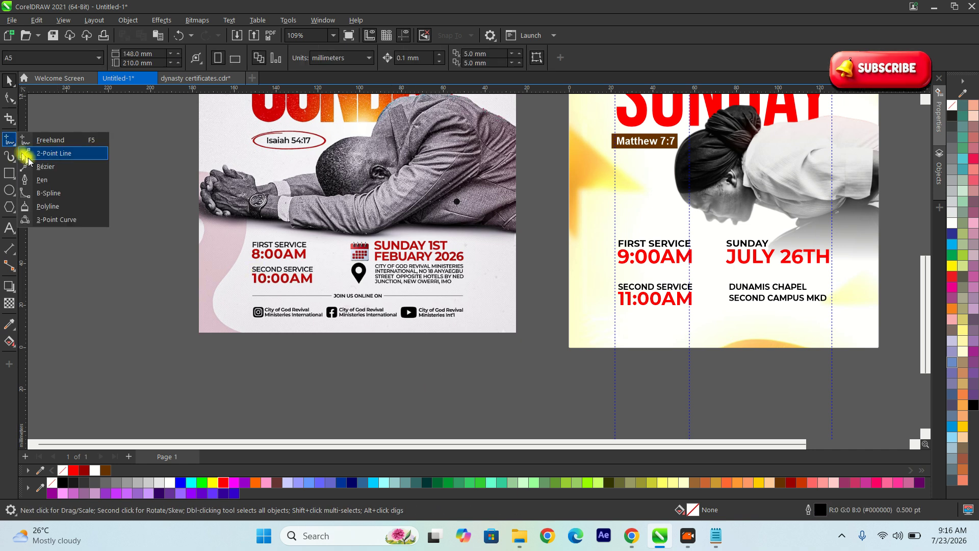
pyautogui.click(51, 181)
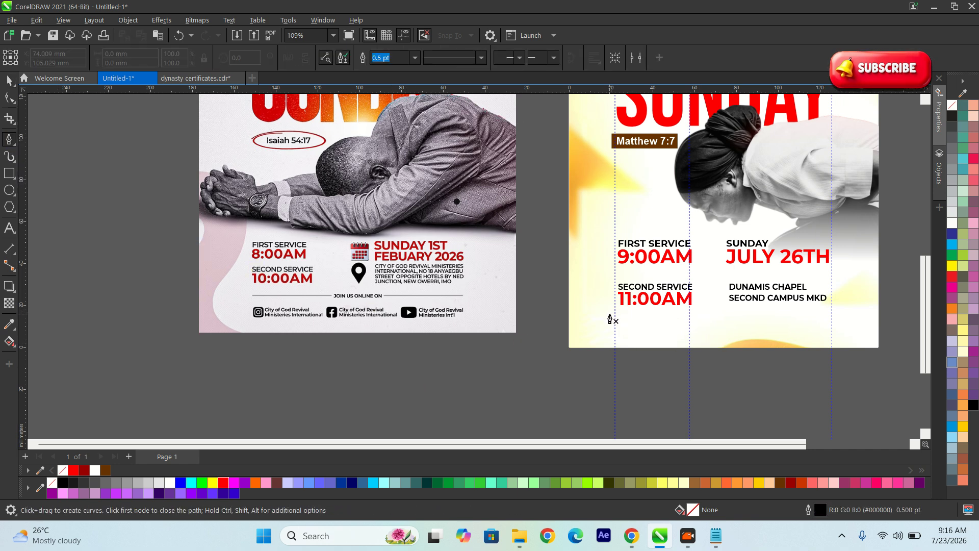
pyautogui.click(609, 316)
pyautogui.click(699, 318)
pyautogui.press('space')
pyautogui.scroll(-2, 454, 357)
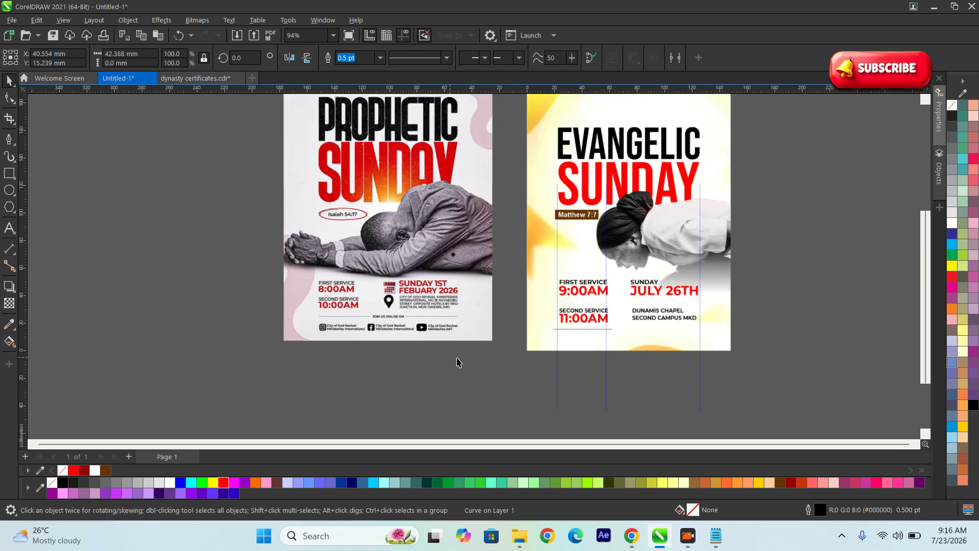
# Step: Duplicate the horizontal line to the same height below the "SECOND CAMPUS MKD" text
pyautogui.scroll(2, 686, 339)
pyautogui.scroll(1, 536, 320)
pyautogui.moveTo(529, 324); pyautogui.dragTo(716, 331)
# Step: Shorten the inner ends of both divider lines, to about 31 mm below "11:00AM" and about 34 mm below the venue
pyautogui.scroll(1, 582, 325)
pyautogui.click(587, 328)
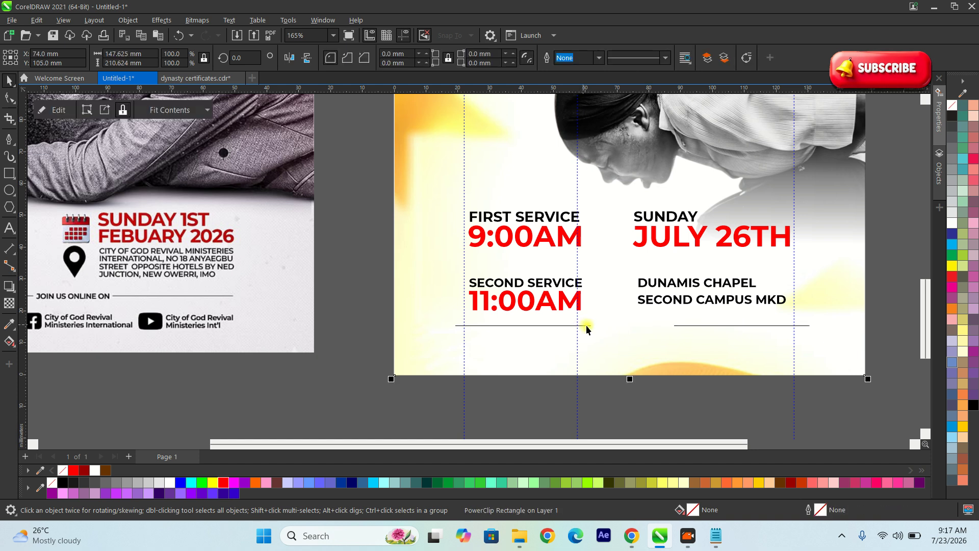
pyautogui.click(585, 325)
pyautogui.moveTo(595, 325); pyautogui.dragTo(560, 326)
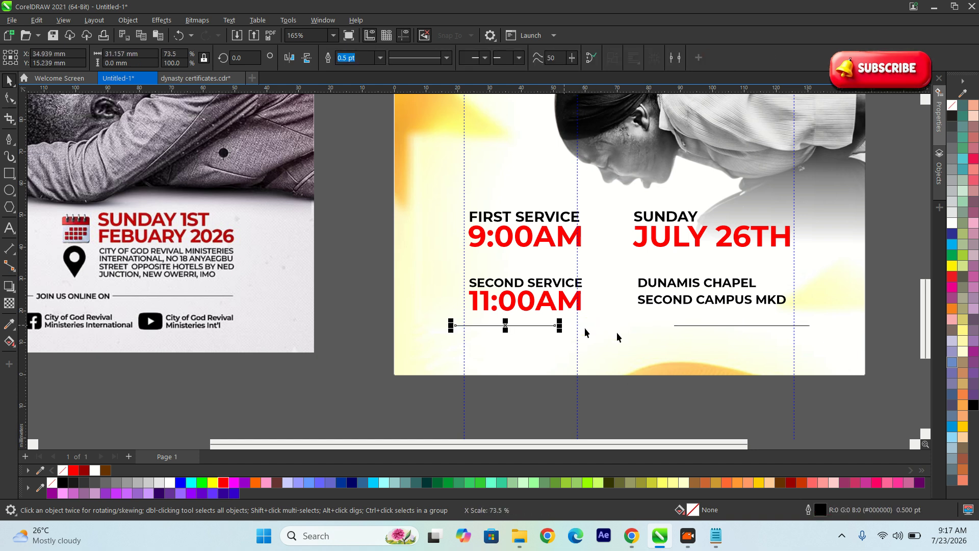
pyautogui.click(678, 329)
pyautogui.moveTo(670, 325); pyautogui.dragTo(698, 326)
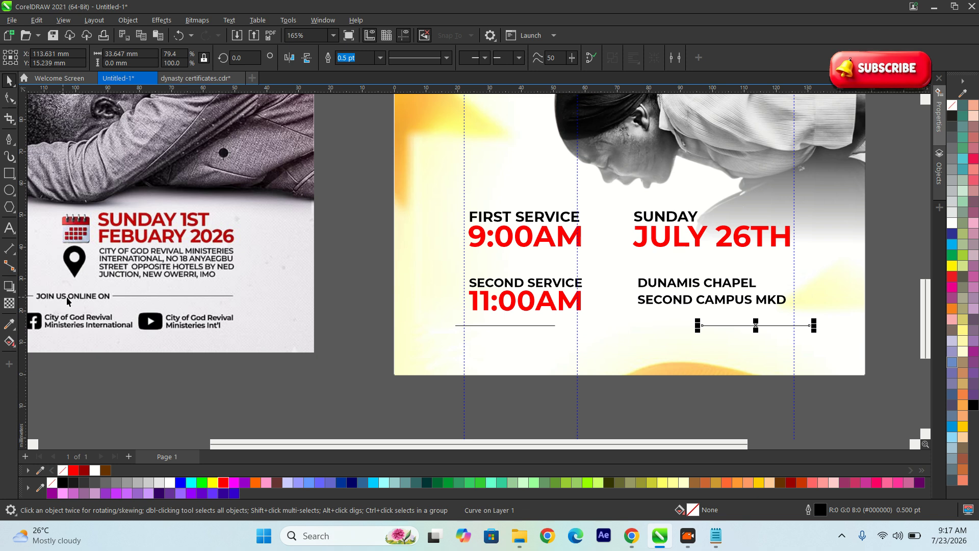
# Step: Add the text "JOIN US ONLINE" in the gap between the two divider lines
pyautogui.click(9, 228)
pyautogui.click(582, 329)
pyautogui.write('J')
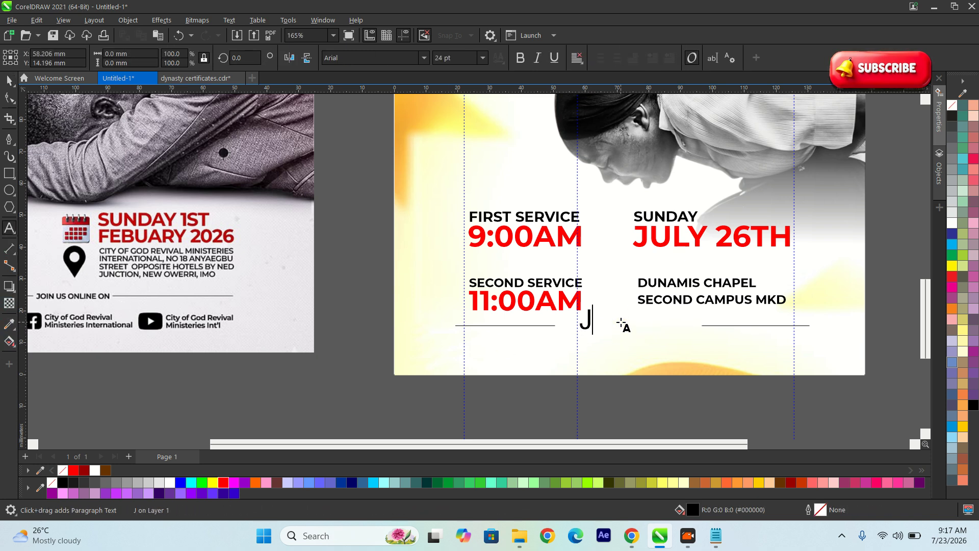
pyautogui.write('OIER')
pyautogui.press('BackSpace')
pyautogui.press('BackSpace')
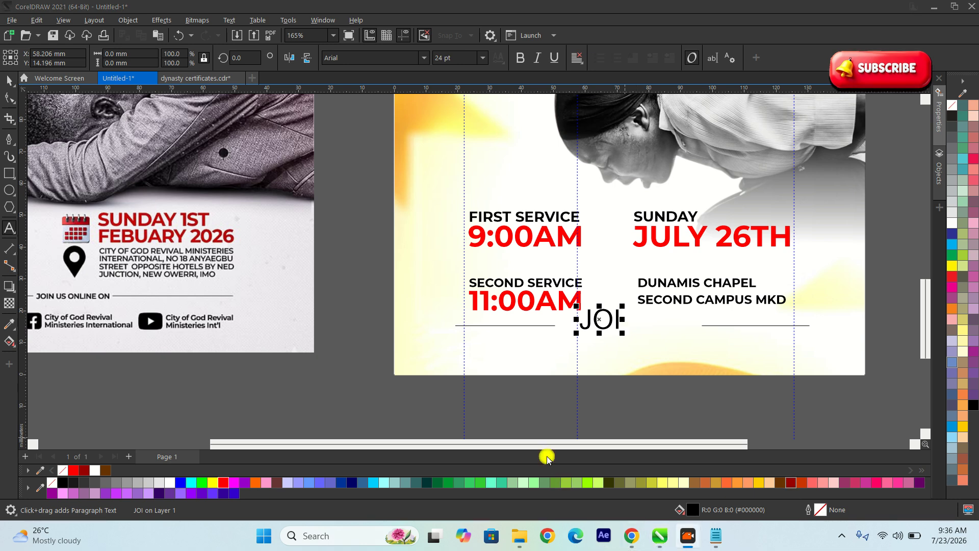
pyautogui.scroll(3, 620, 332)
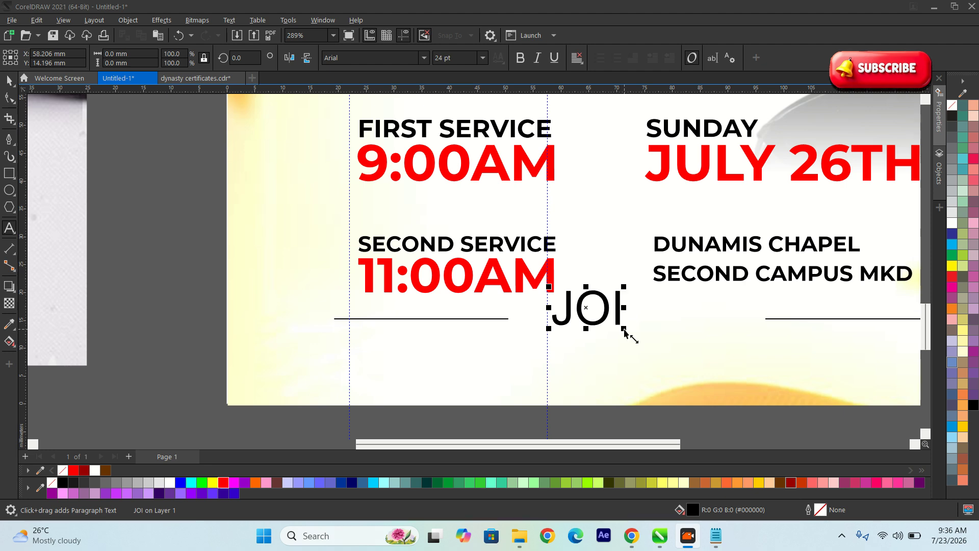
pyautogui.scroll(-2, 622, 333)
pyautogui.click(580, 316)
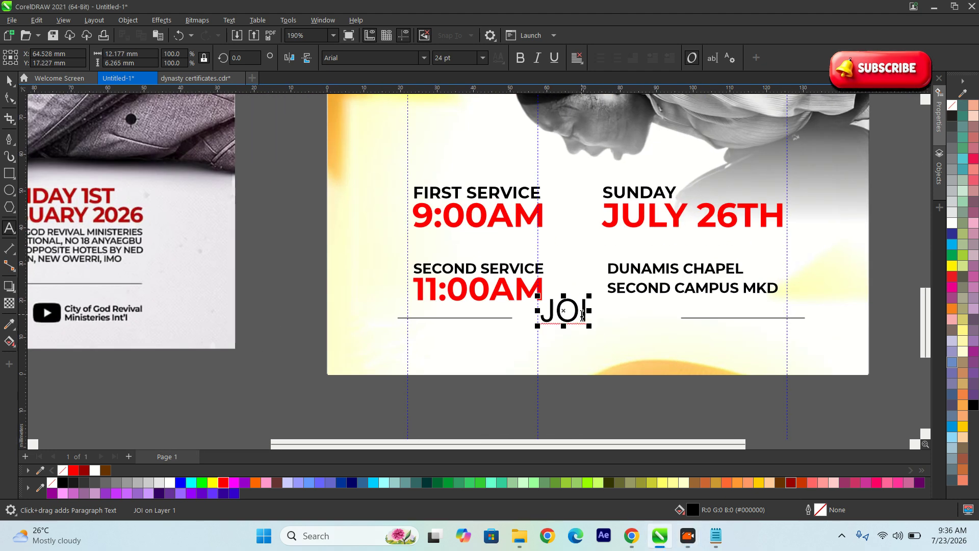
pyautogui.write('N ')
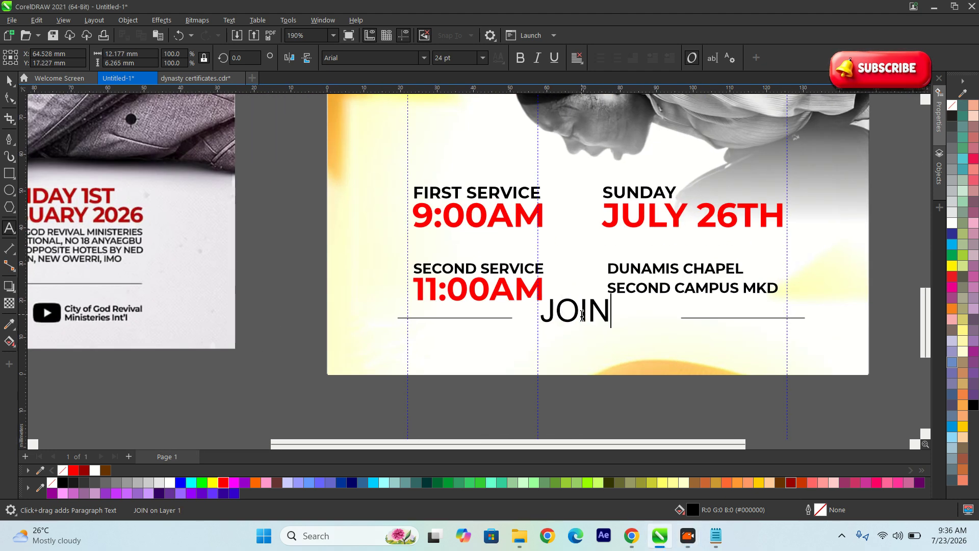
pyautogui.write('US ONL')
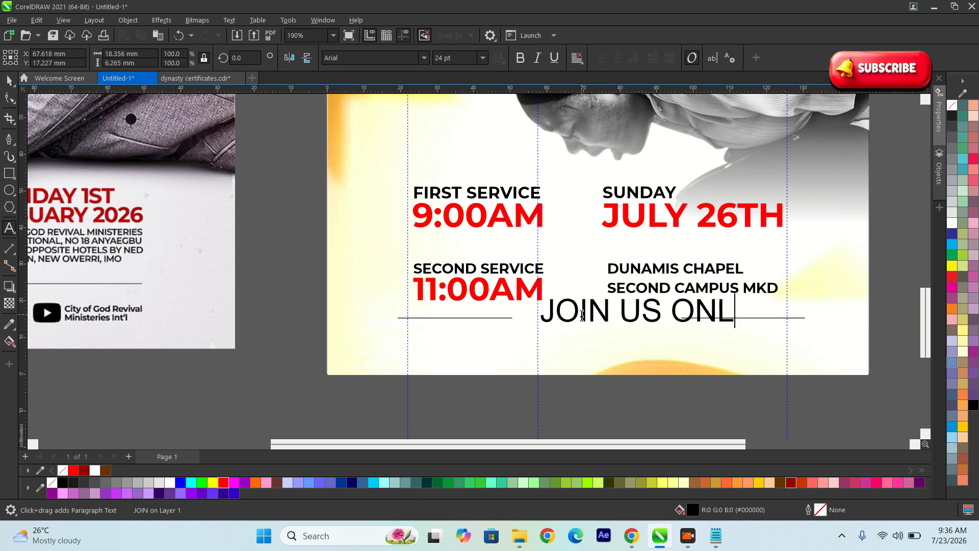
pyautogui.write('INE')
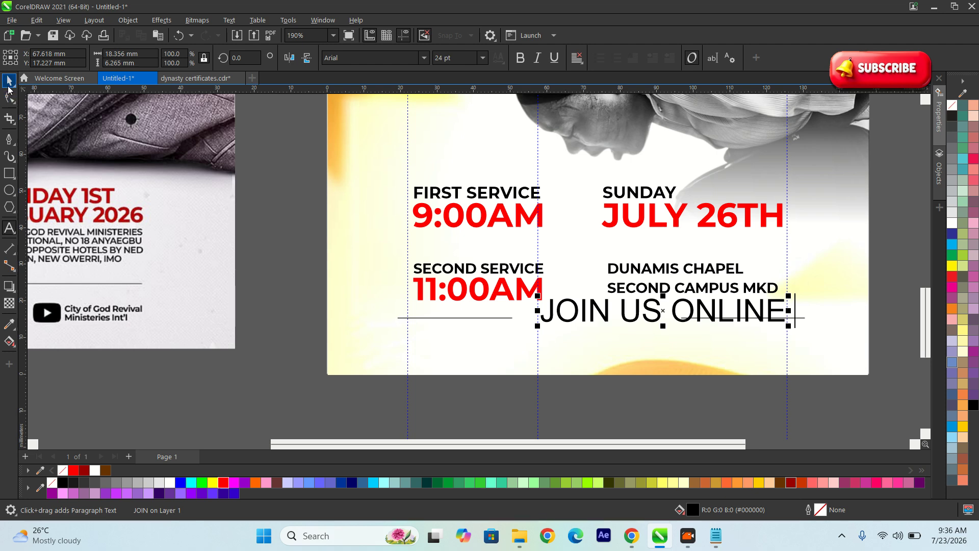
# Step: Scale the "JOIN US ONLINE" text down to about 10.25 pt so it fits between the divider lines
pyautogui.click(9, 81)
pyautogui.moveTo(791, 302); pyautogui.dragTo(656, 308)
pyautogui.scroll(-2, 494, 349)
pyautogui.scroll(1, 494, 350)
pyautogui.click(569, 372)
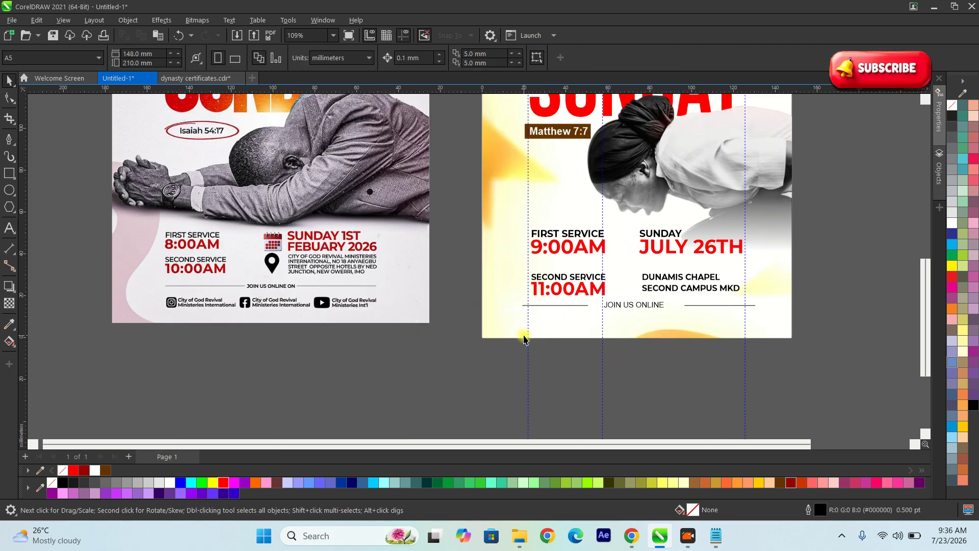
# Step: Move the "JOIN US ONLINE" text close to the first divider line and set its font to Montserrat Bold
pyautogui.scroll(3, 683, 326)
pyautogui.scroll(1, 589, 301)
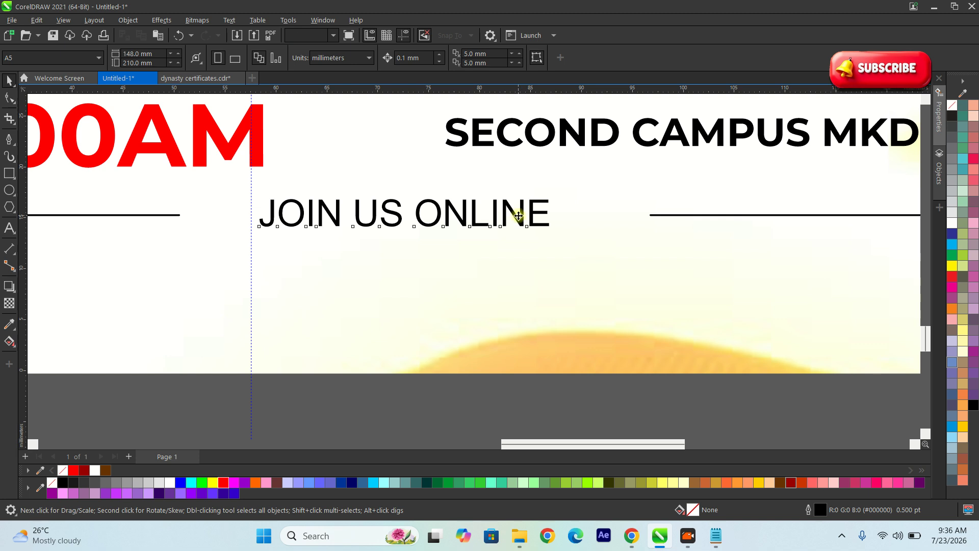
pyautogui.moveTo(512, 217); pyautogui.dragTo(446, 223)
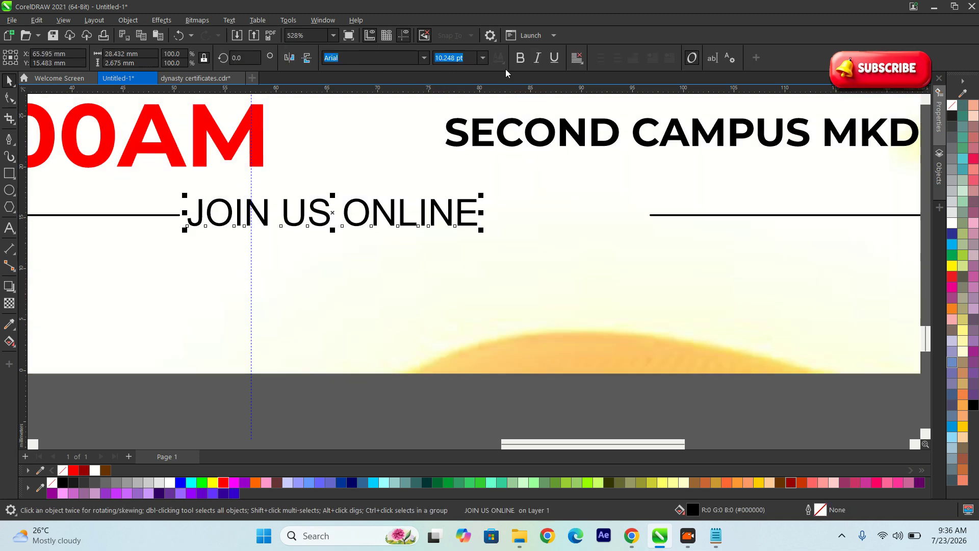
pyautogui.click(423, 58)
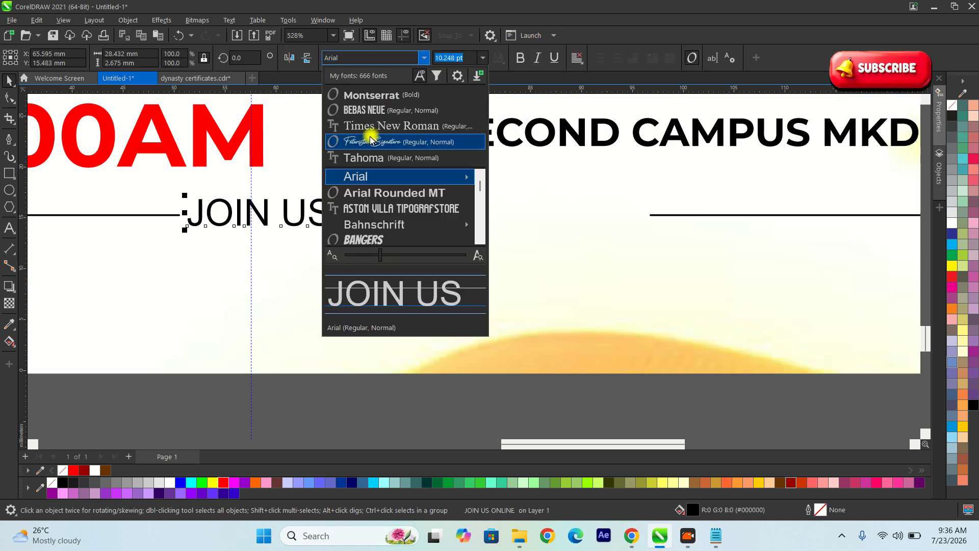
pyautogui.click(369, 95)
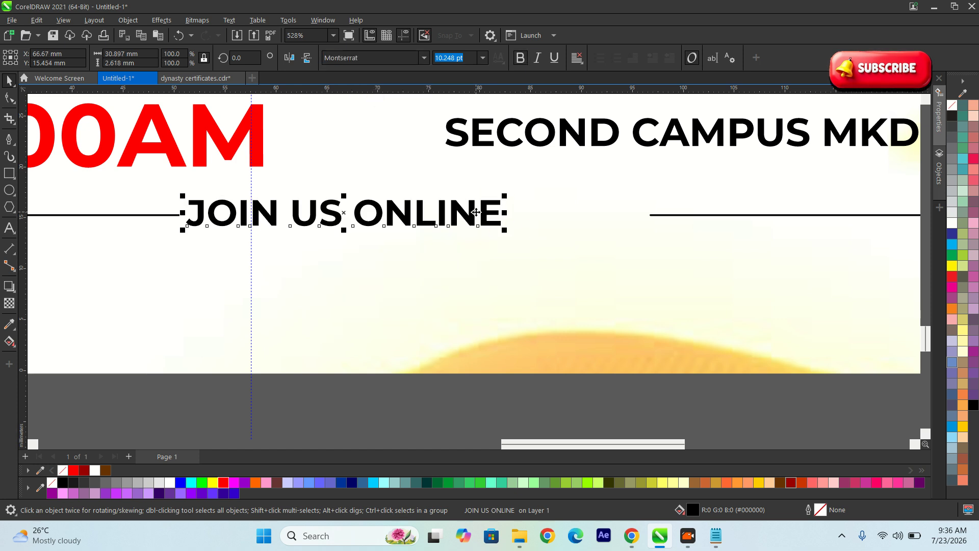
pyautogui.moveTo(475, 212); pyautogui.dragTo(495, 213)
# Step: Move the divider line beneath the venue text inward so it starts just after "JOIN US ONLINE"
pyautogui.scroll(-2, 694, 225)
pyautogui.click(677, 220)
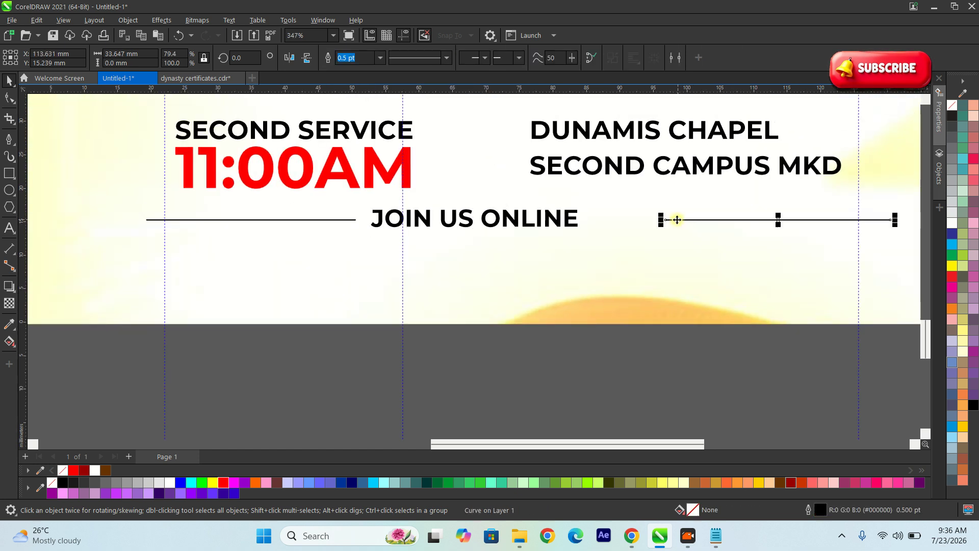
pyautogui.moveTo(676, 220); pyautogui.dragTo(595, 227)
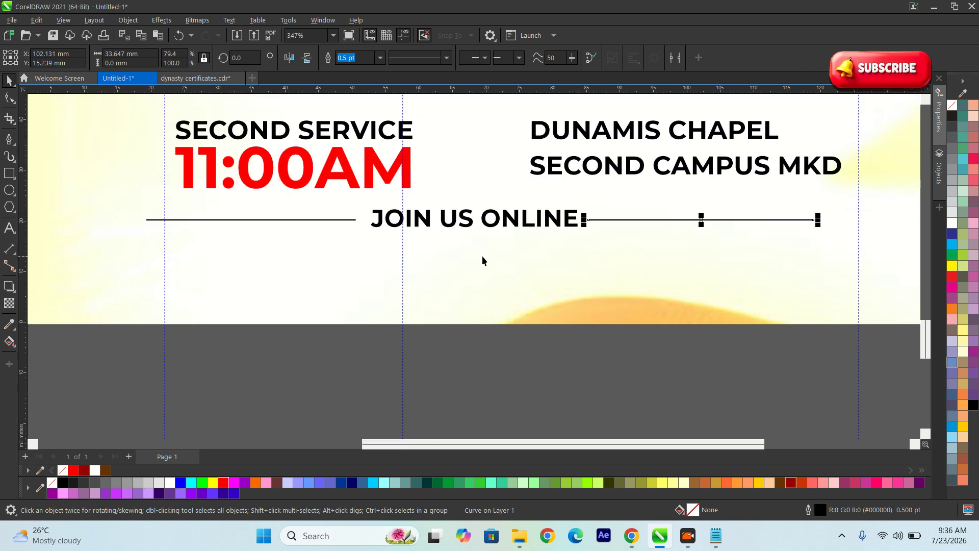
# Step: Group "JOIN US ONLINE" with its two divider lines and centre the group horizontally on the flyer background
pyautogui.scroll(-1, 482, 261)
pyautogui.moveTo(808, 329); pyautogui.dragTo(223, 227)
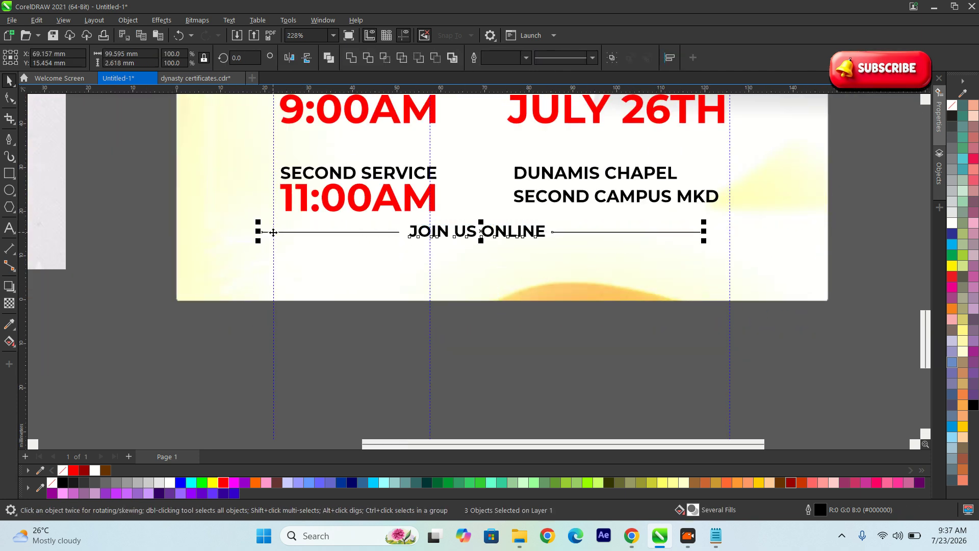
pyautogui.hotkey('ctrl', 'g')
pyautogui.keyDown('shift'); pyautogui.click(744, 228); pyautogui.keyUp('shift')
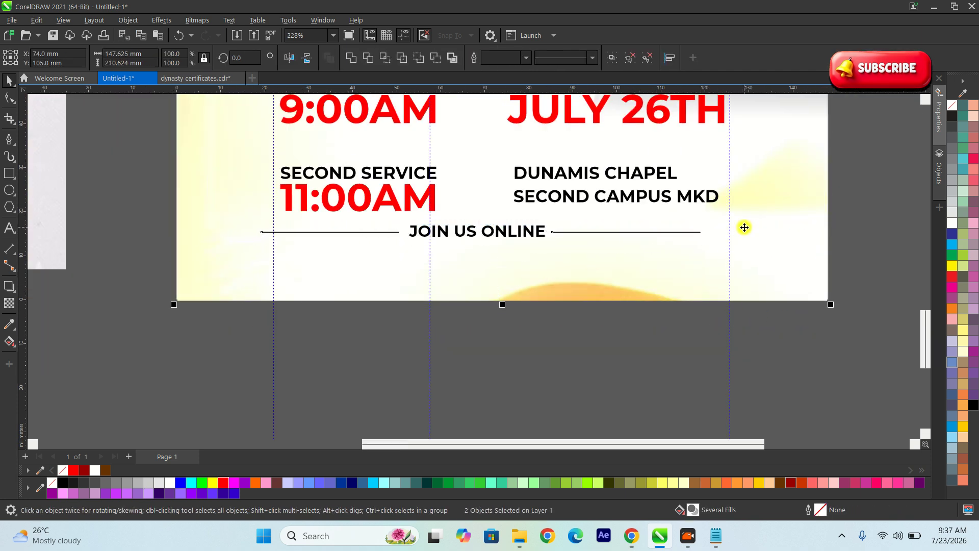
pyautogui.scroll(-2, 745, 228)
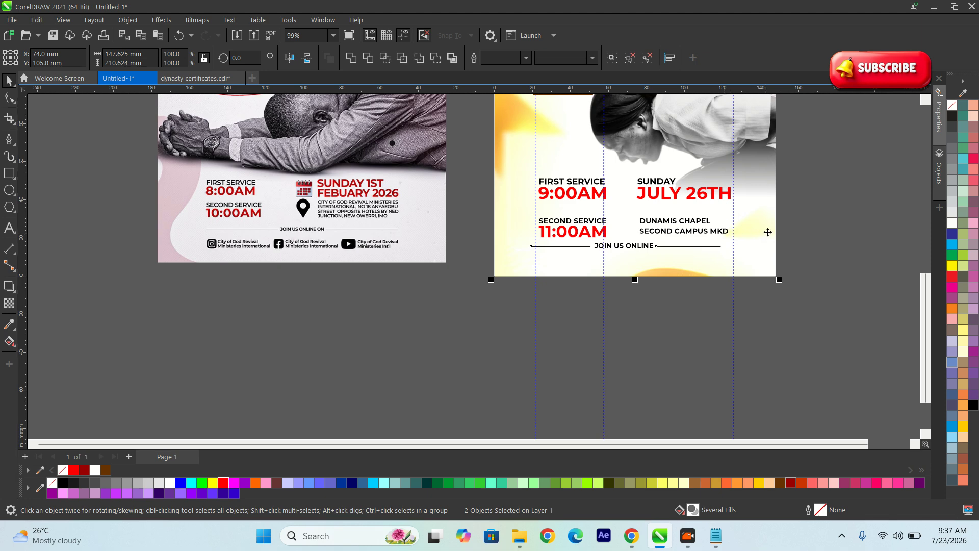
pyautogui.click(808, 281)
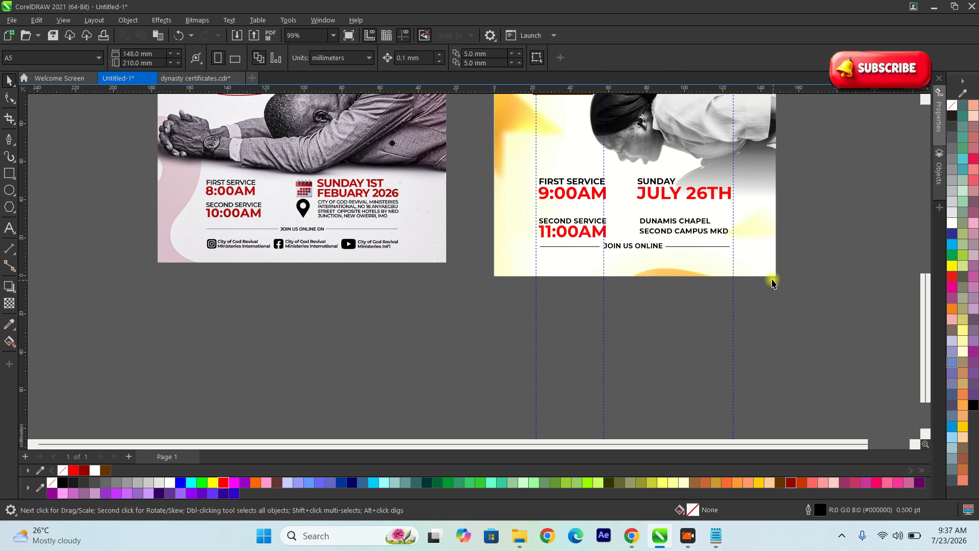
# Step: Scale the grouped "JOIN US ONLINE" divider to about 103 mm wide so it spans the outer guidelines
pyautogui.moveTo(799, 273); pyautogui.dragTo(546, 245)
pyautogui.scroll(1, 523, 235)
pyautogui.scroll(-5, 412, 271)
pyautogui.scroll(4, 681, 260)
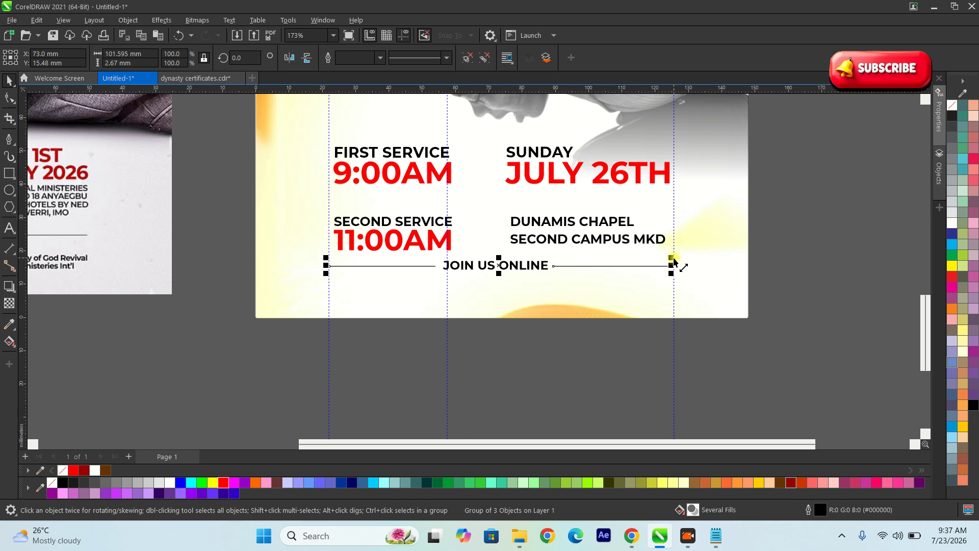
pyautogui.moveTo(674, 262); pyautogui.dragTo(677, 256)
pyautogui.scroll(-5, 695, 284)
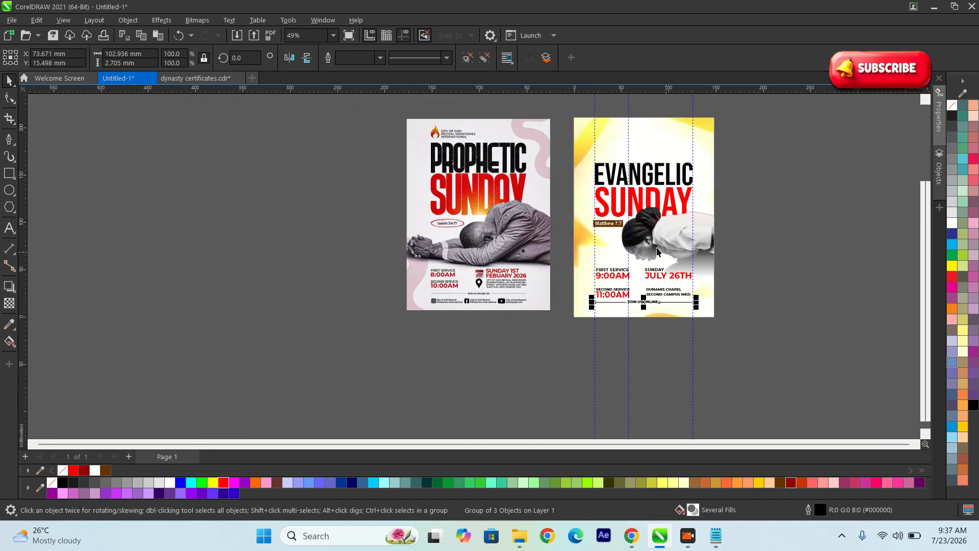
# Step: Move the "EVANGELIC SUNDAY" headline up about 6 mm and bring the "Matthew 7:7" tag up beneath it
pyautogui.press('F2')
pyautogui.moveTo(544, 111); pyautogui.dragTo(774, 335)
pyautogui.click(513, 200)
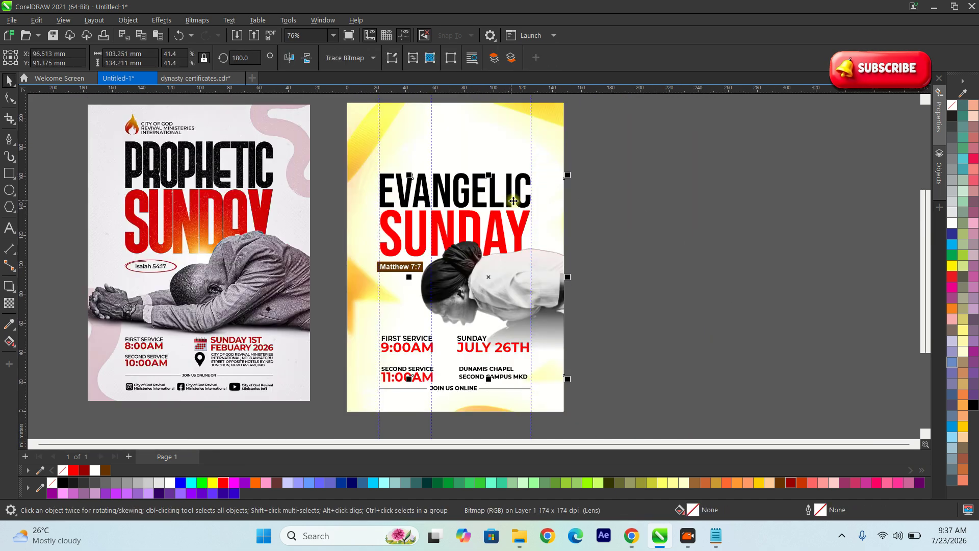
pyautogui.click(613, 242)
pyautogui.moveTo(651, 282); pyautogui.dragTo(482, 214)
pyautogui.moveTo(595, 257)
pyautogui.mouseDown()
pyautogui.moveTo(398, 207)
pyautogui.moveTo(350, 187)
pyautogui.moveTo(352, 164)
pyautogui.moveTo(359, 168)
pyautogui.mouseUp()
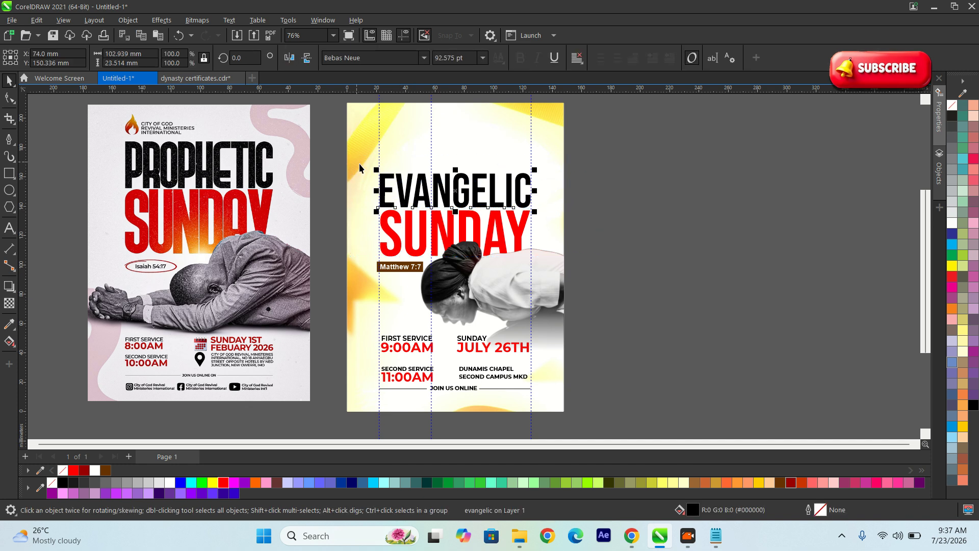
pyautogui.moveTo(620, 267); pyautogui.dragTo(353, 167)
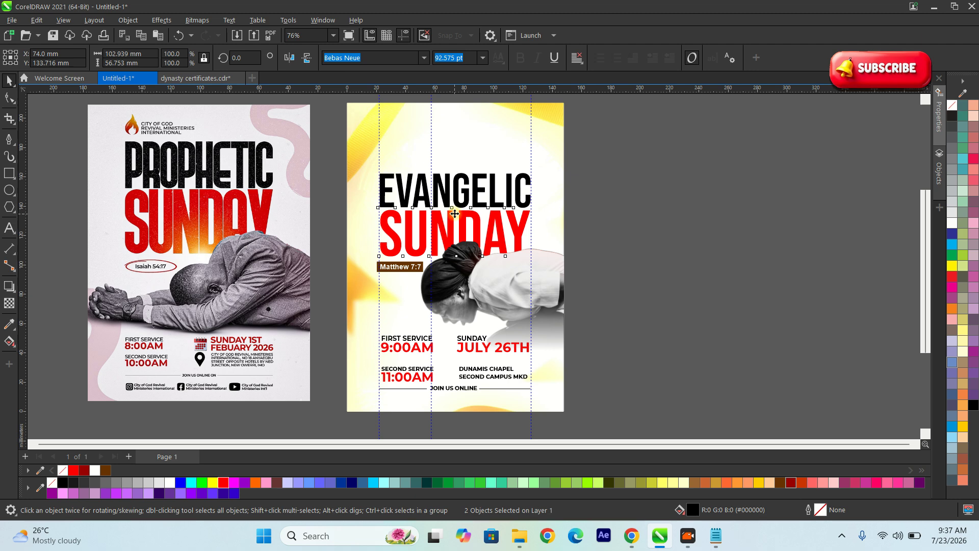
pyautogui.moveTo(450, 208); pyautogui.dragTo(450, 200)
pyautogui.moveTo(321, 239); pyautogui.dragTo(408, 261)
pyautogui.scroll(1, 408, 268)
pyautogui.scroll(-2, 409, 261)
pyautogui.click(627, 280)
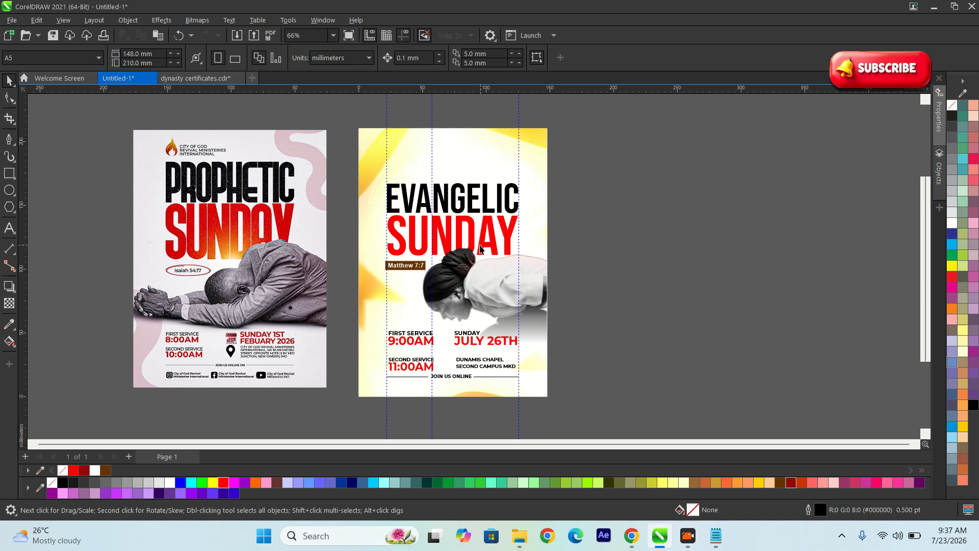
pyautogui.click(449, 196)
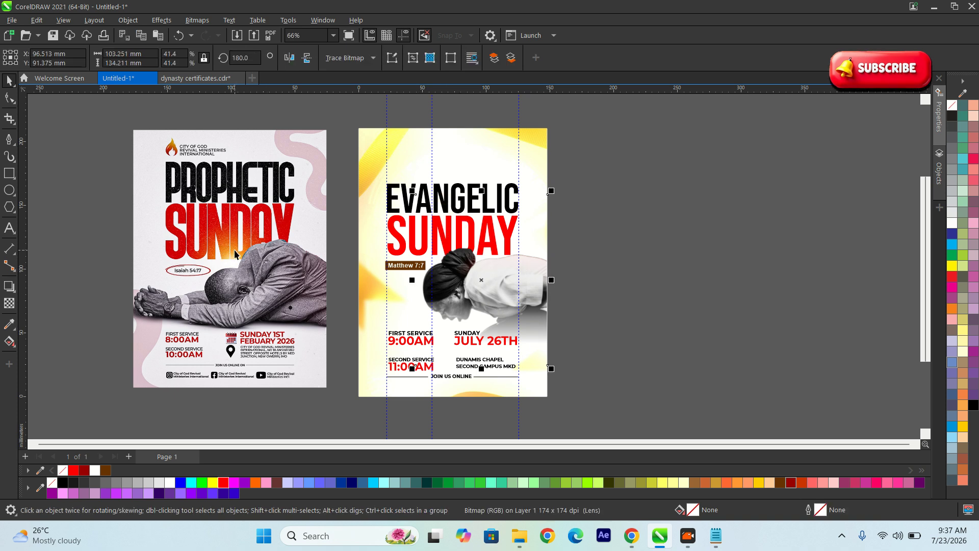
pyautogui.click(654, 325)
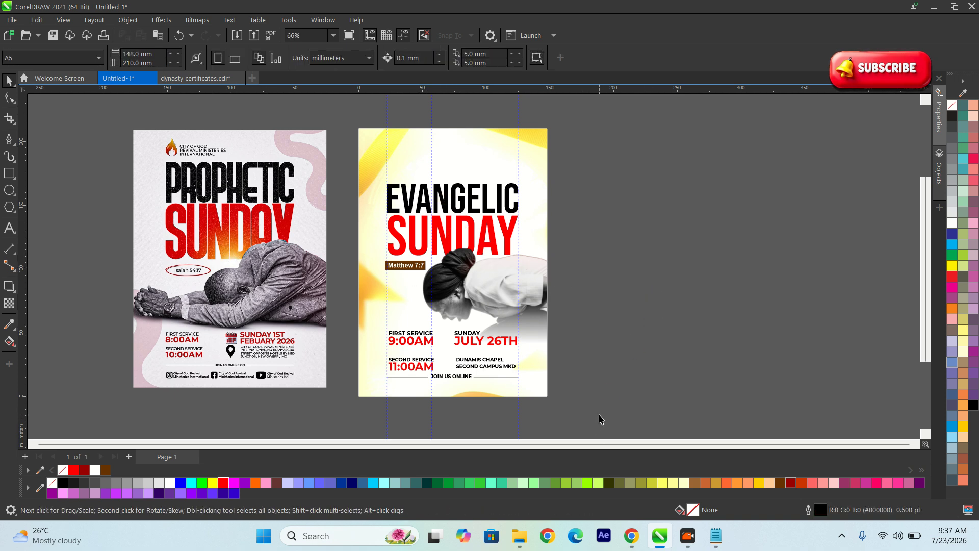
# Step: Switch to File Explorer and copy the orange glow image "download (96)" from the Downloads folder
pyautogui.moveTo(520, 535)
pyautogui.click(437, 484)
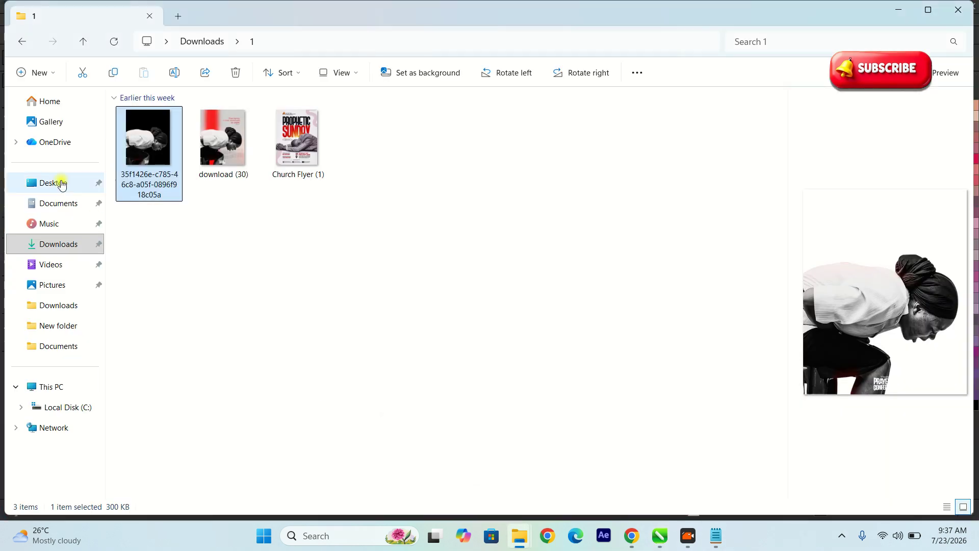
pyautogui.click(64, 249)
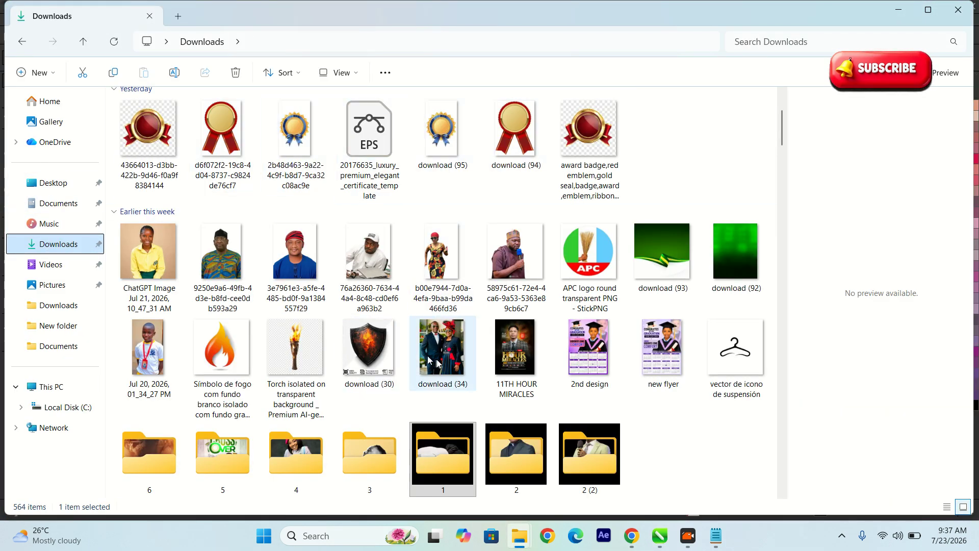
pyautogui.scroll(-10, 446, 258)
pyautogui.scroll(-5, 555, 414)
pyautogui.hotkey('alt', 'Tab')
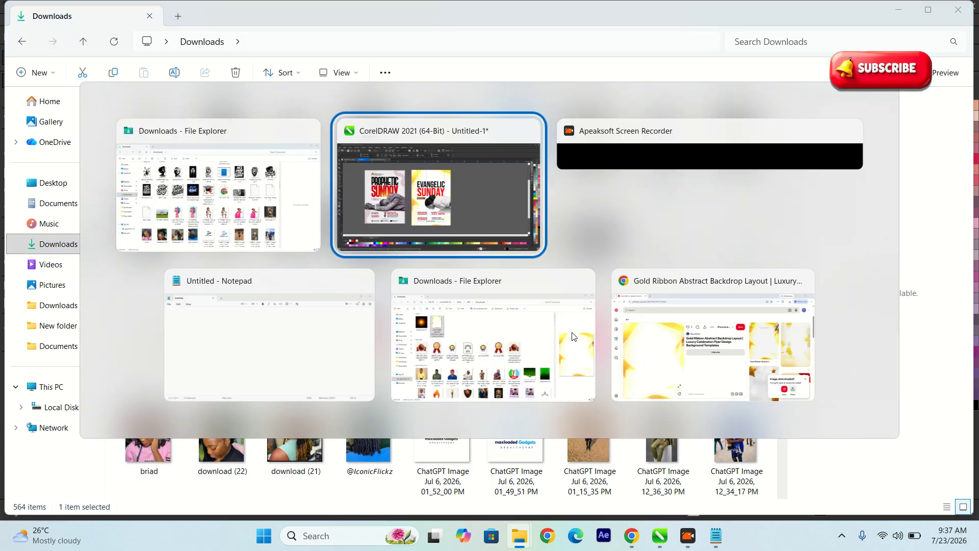
pyautogui.press('Tab')
pyautogui.press('Tab')
pyautogui.press('Tab')
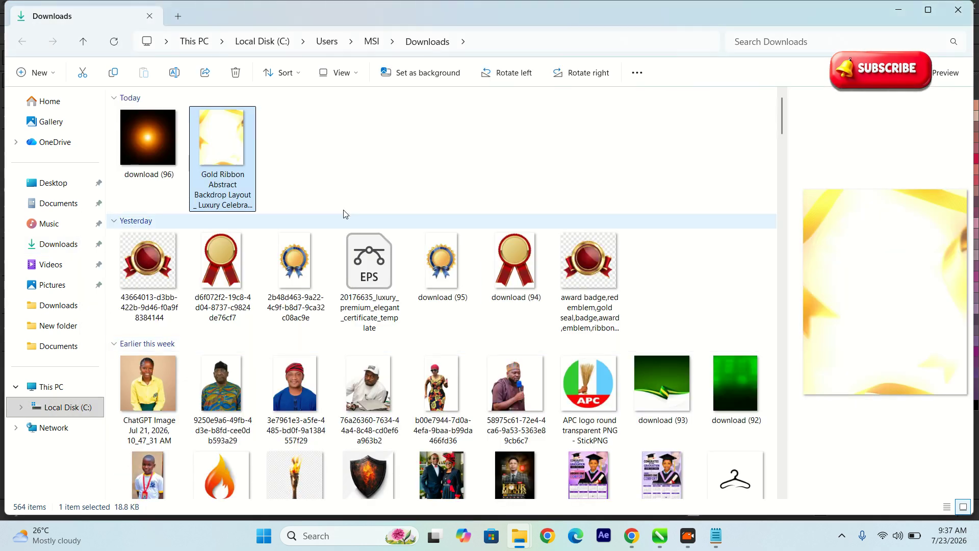
pyautogui.click(152, 148)
pyautogui.rightClick(145, 145)
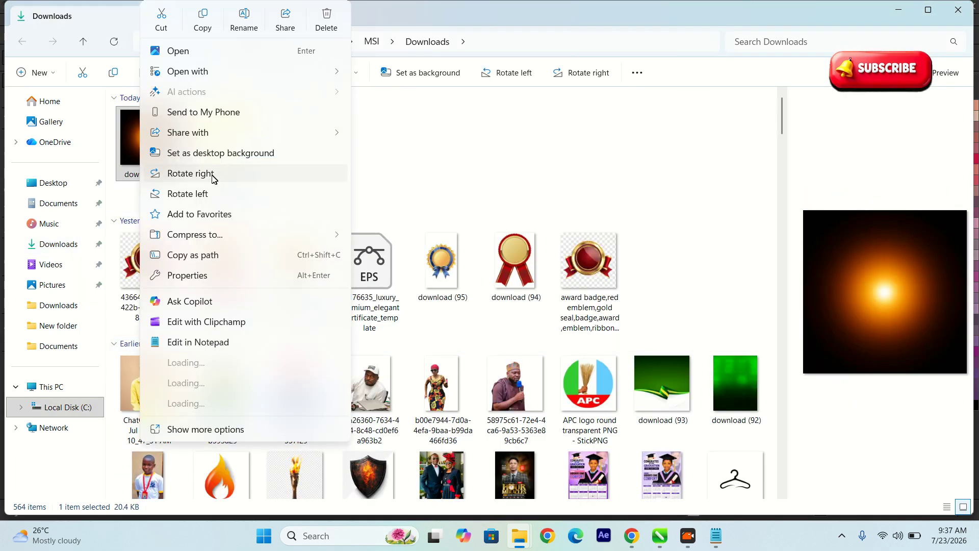
pyautogui.click(204, 23)
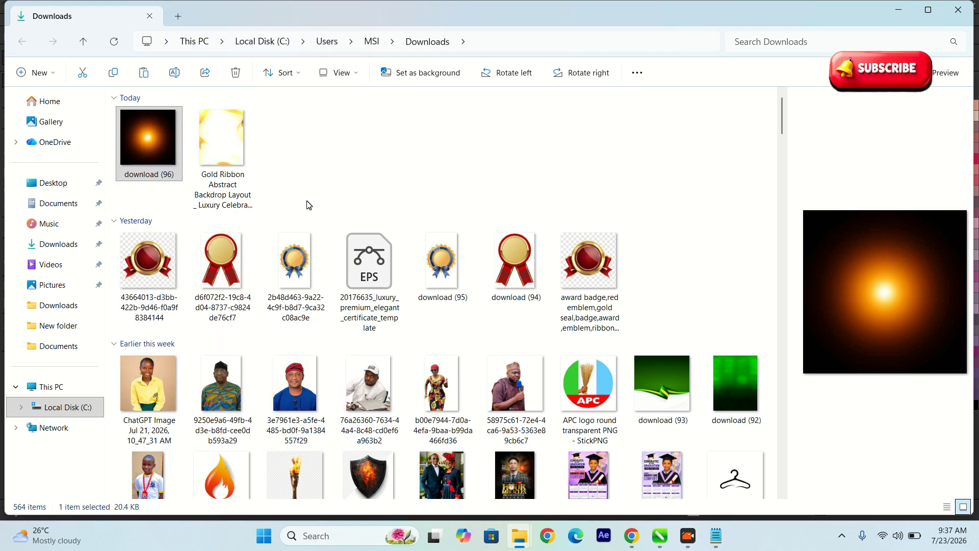
# Step: Return to CorelDRAW, paste the glow image, scale it to about 85 mm wide and place it beside the flyer
pyautogui.hotkey('alt', 'Tab')
pyautogui.press('Tab')
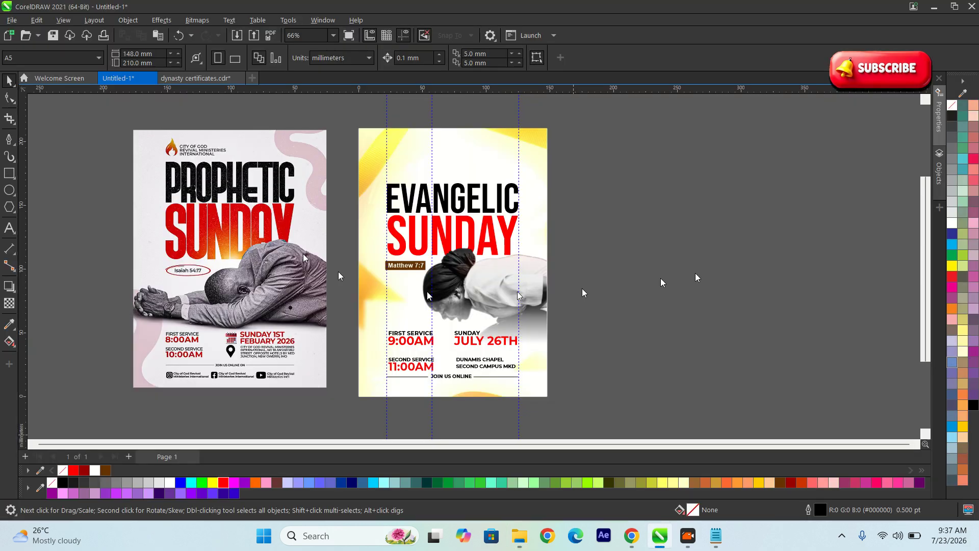
pyautogui.hotkey('ctrl', 'v')
pyautogui.scroll(-2, 524, 247)
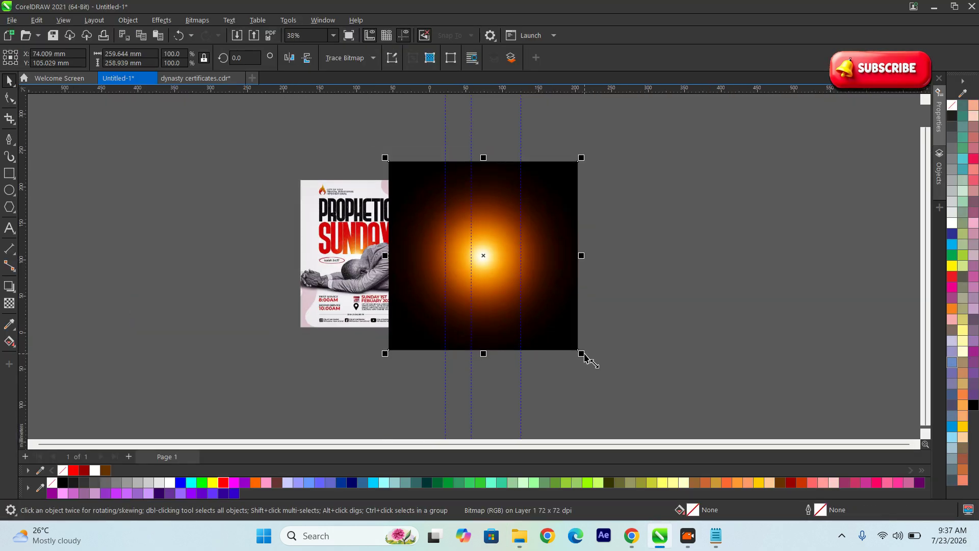
pyautogui.moveTo(581, 353); pyautogui.dragTo(519, 291)
pyautogui.moveTo(494, 268); pyautogui.dragTo(521, 302)
pyautogui.scroll(1, 580, 274)
pyautogui.scroll(2, 580, 274)
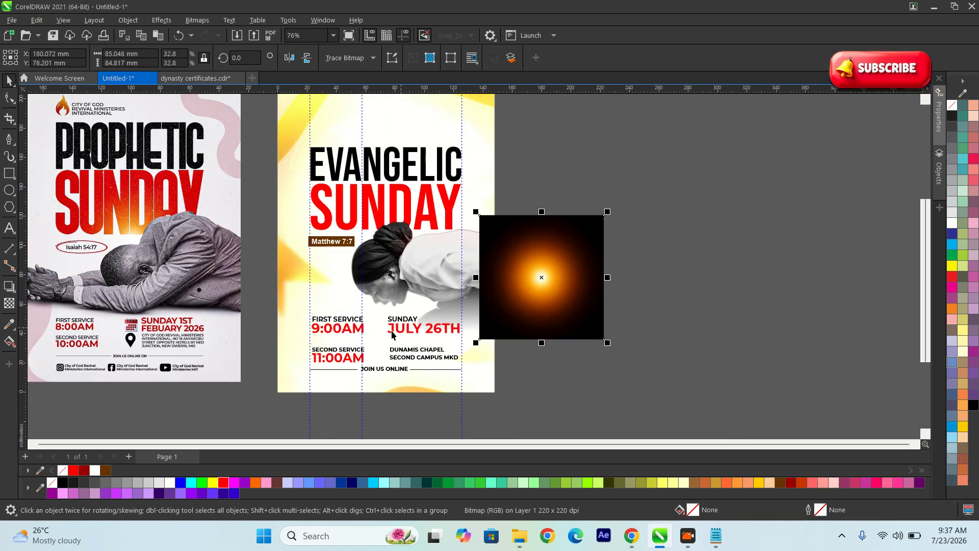
# Step: Set the glow image's transparency merge mode to Screen
pyautogui.click(8, 308)
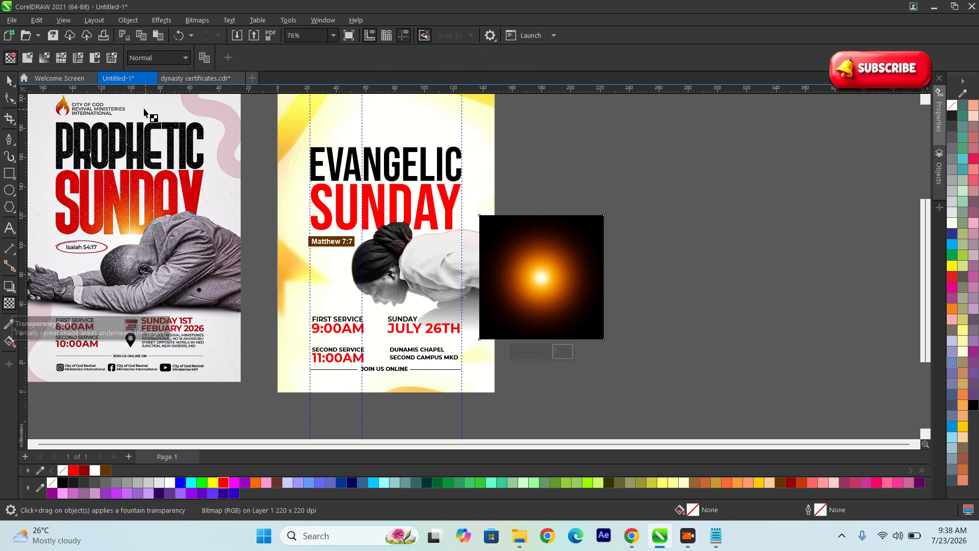
pyautogui.click(153, 57)
pyautogui.click(157, 282)
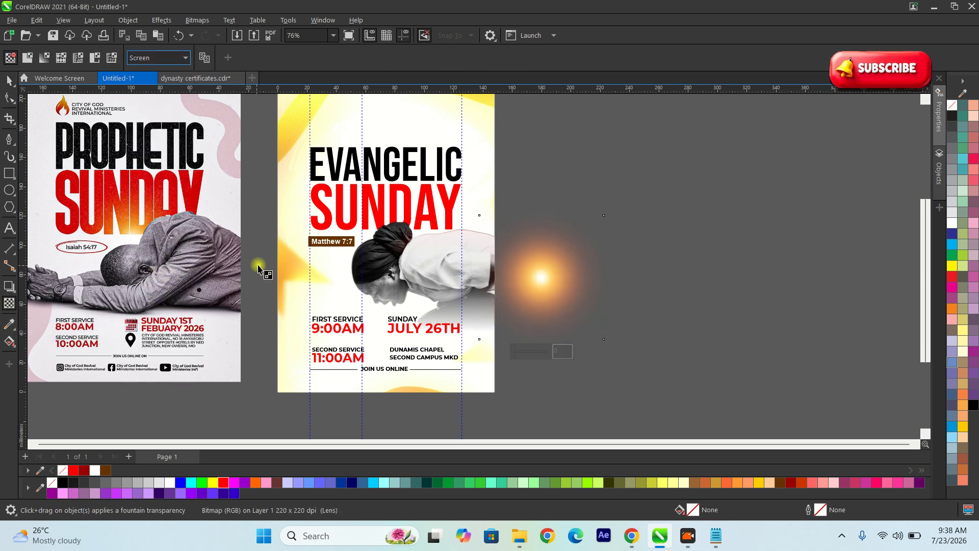
# Step: Scale the glow to about 53 mm wide and place it over the "SUNDAY" lettering, behind the woman's head
pyautogui.click(9, 80)
pyautogui.click(630, 343)
pyautogui.click(601, 343)
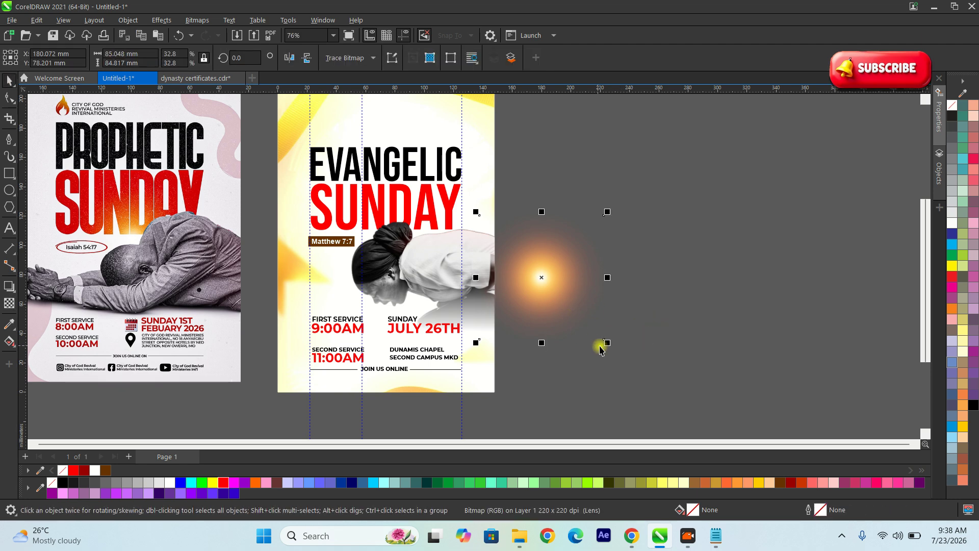
pyautogui.moveTo(602, 343); pyautogui.dragTo(378, 234)
pyautogui.scroll(1, 377, 234)
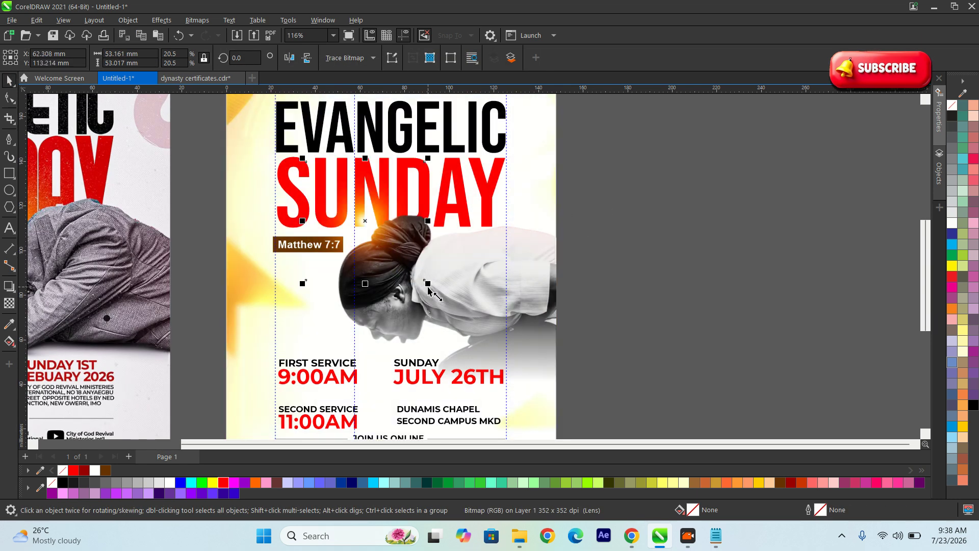
pyautogui.moveTo(428, 283); pyautogui.dragTo(429, 284)
pyautogui.scroll(-3, 491, 275)
pyautogui.click(588, 309)
pyautogui.press('z')
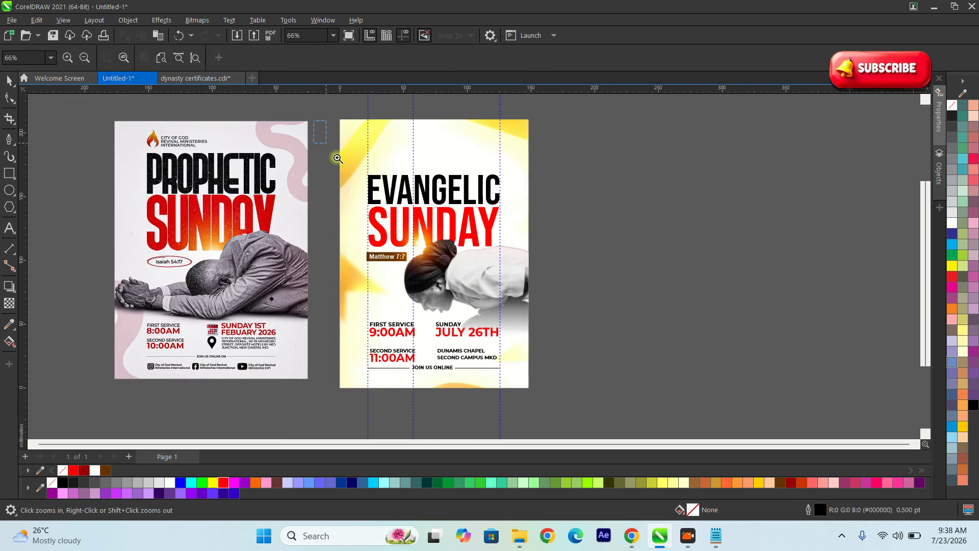
pyautogui.moveTo(314, 122); pyautogui.dragTo(590, 403)
pyautogui.press('space')
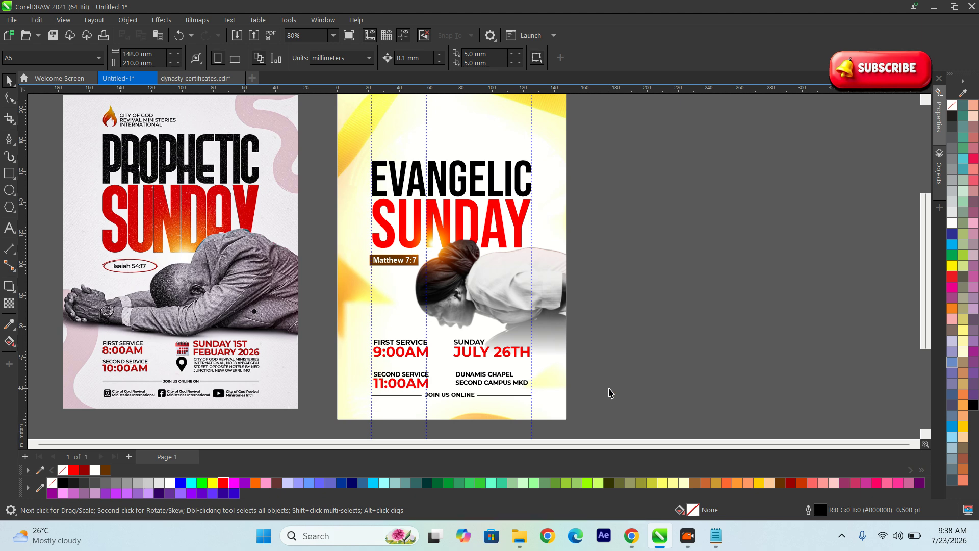
pyautogui.scroll(-2, 635, 376)
pyautogui.scroll(2, 514, 216)
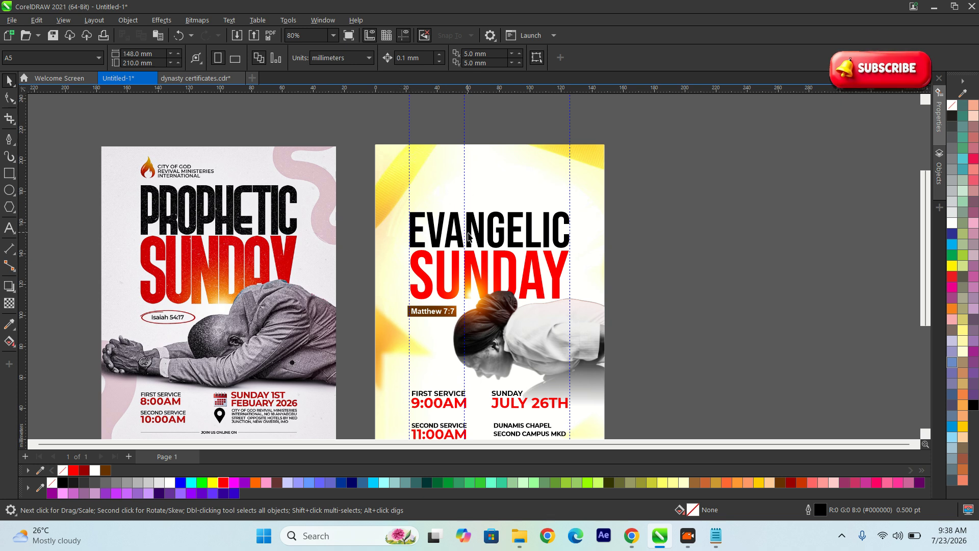
# Step: Start a new artistic text line in the empty area above the "EVANGELIC" headline
pyautogui.click(9, 228)
pyautogui.scroll(1, 352, 162)
pyautogui.click(452, 188)
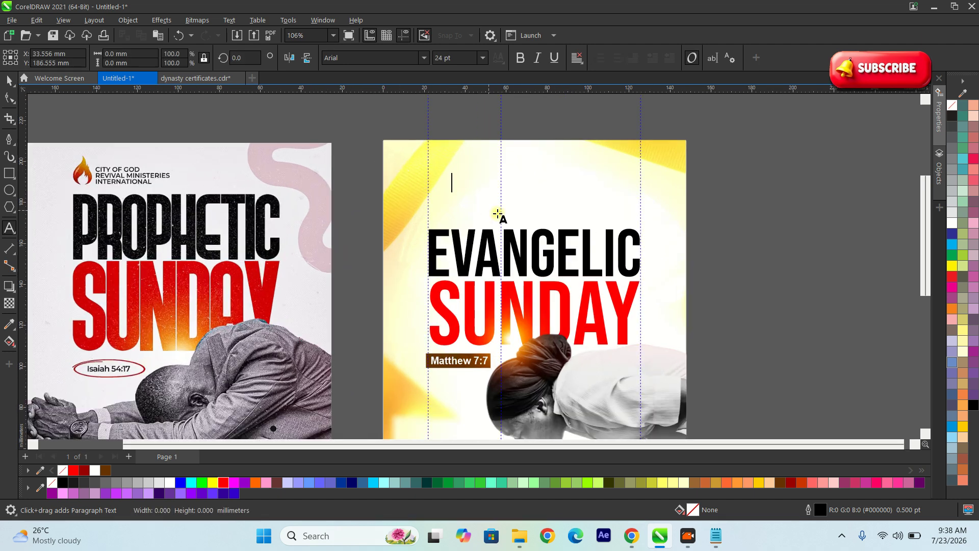